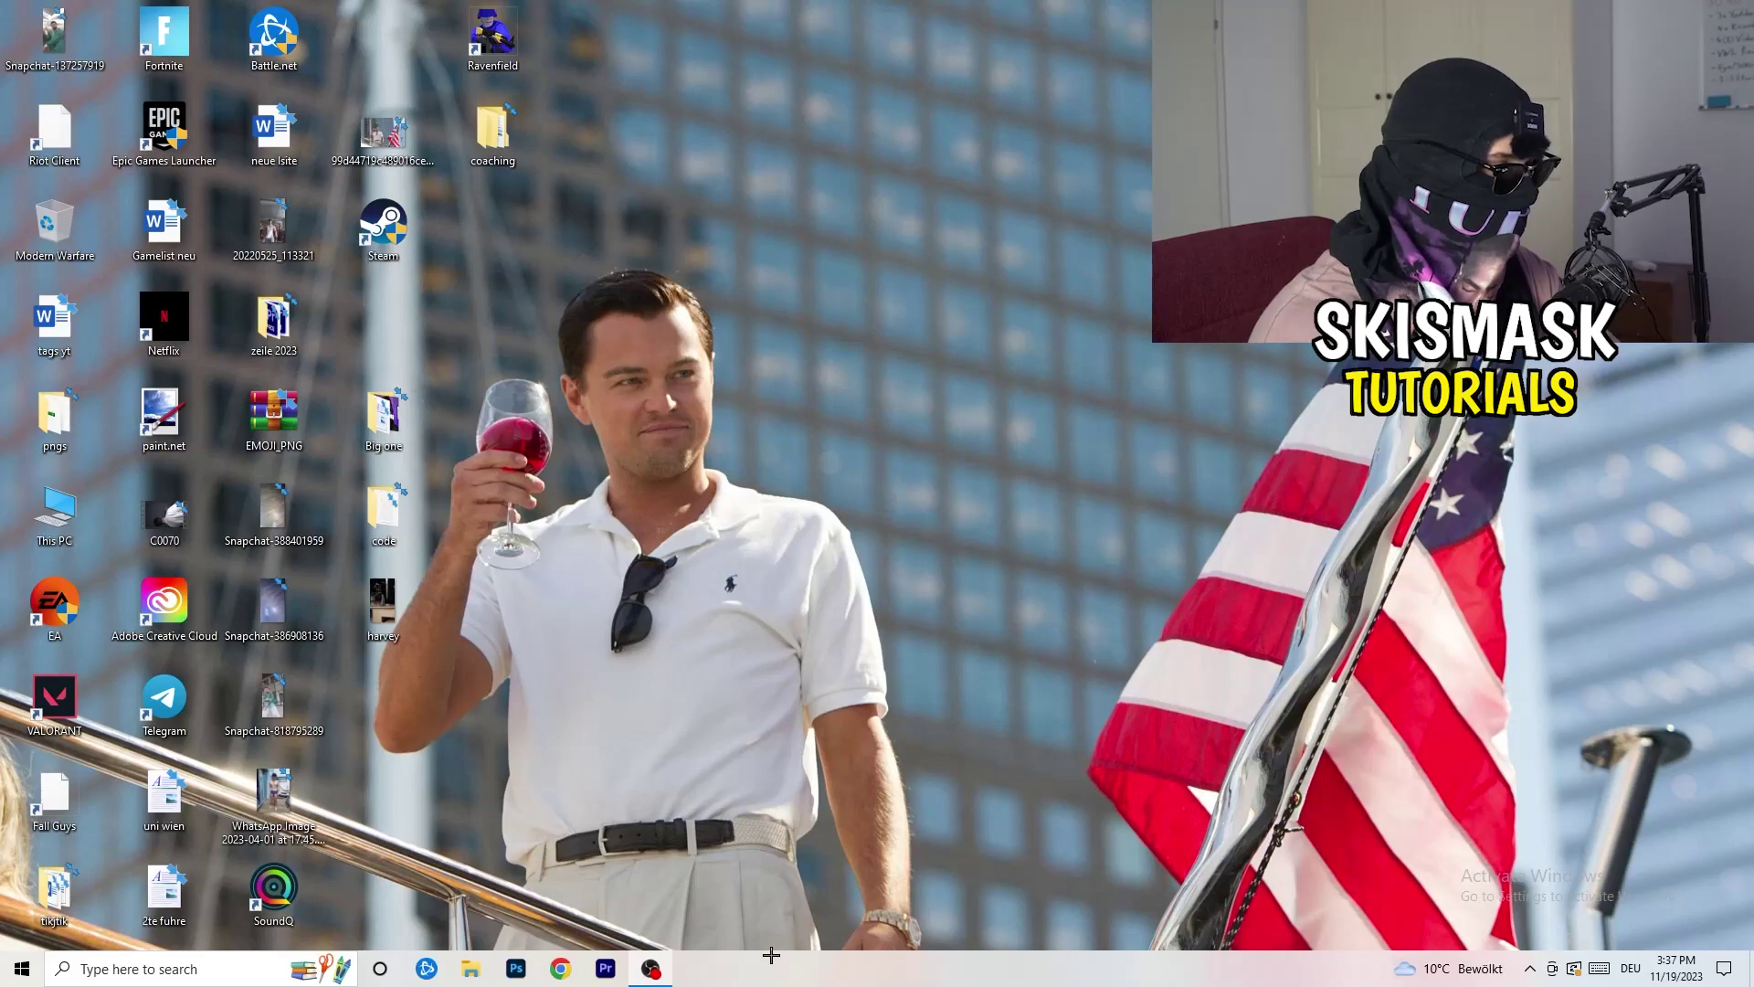
Launch Task Manager from the taskbar's context menu to see its Processes list.
right_click(882, 981)
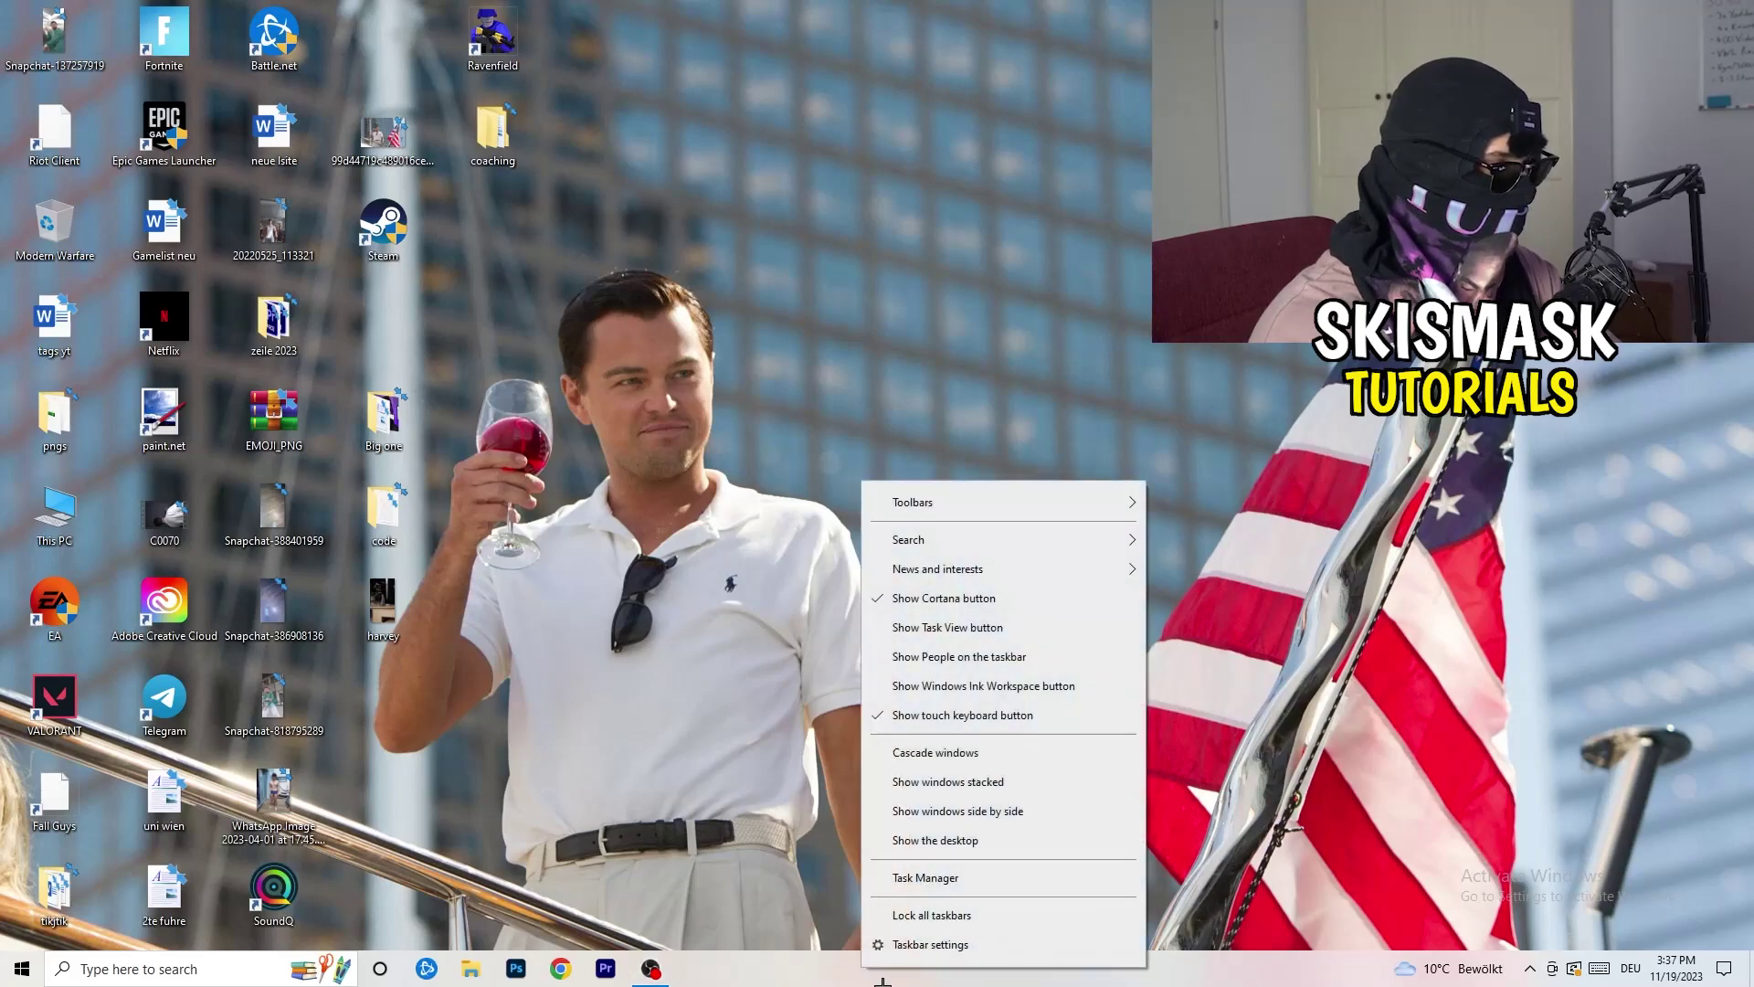
click(924, 877)
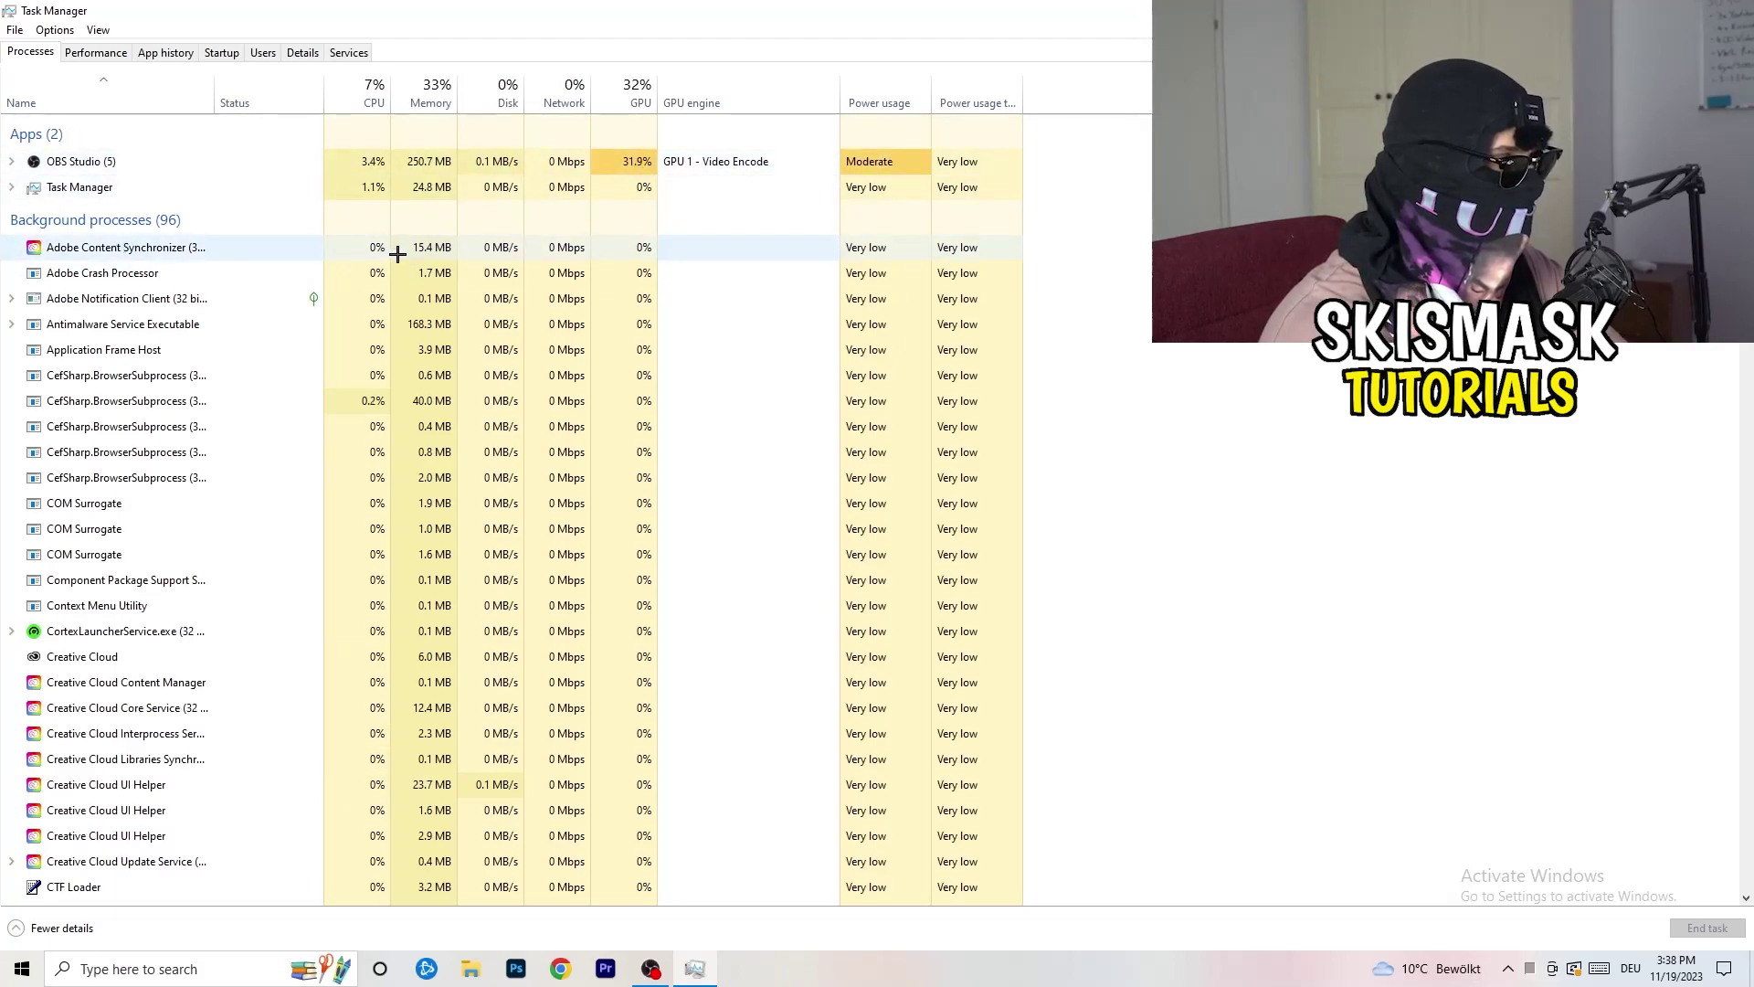
End the Antimalware Service Executable process from its context menu.
right_click(411, 326)
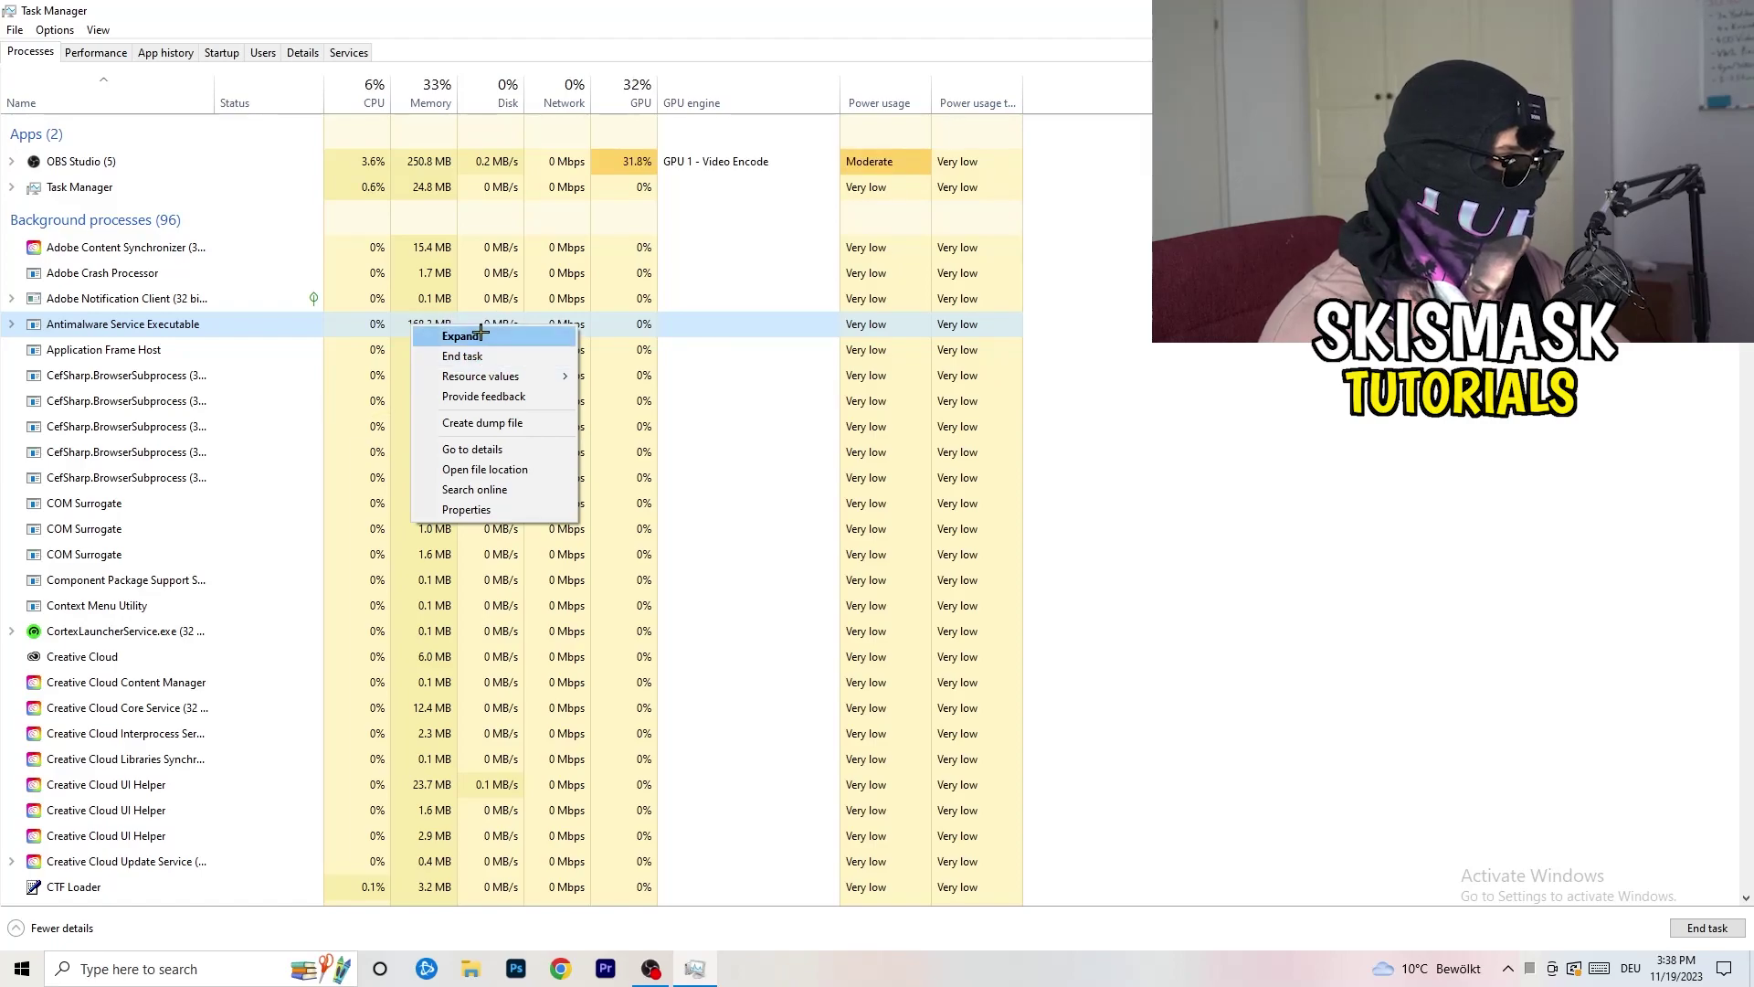
mouse_move(498, 376)
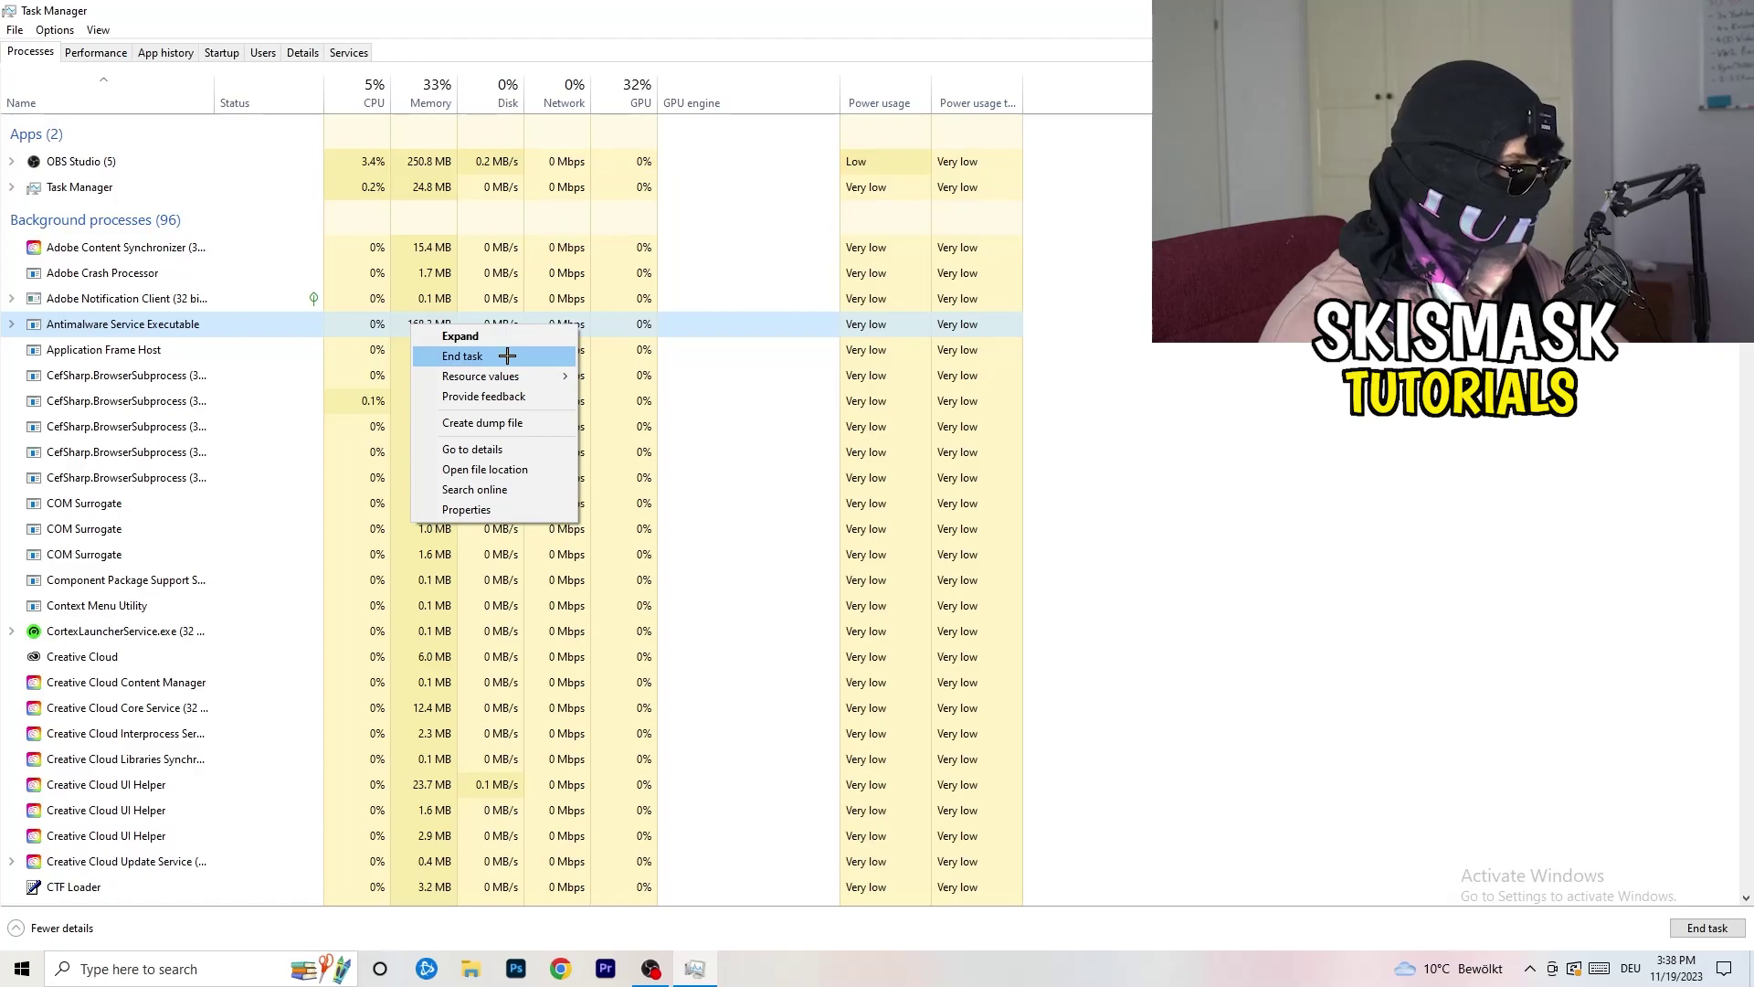
click(507, 355)
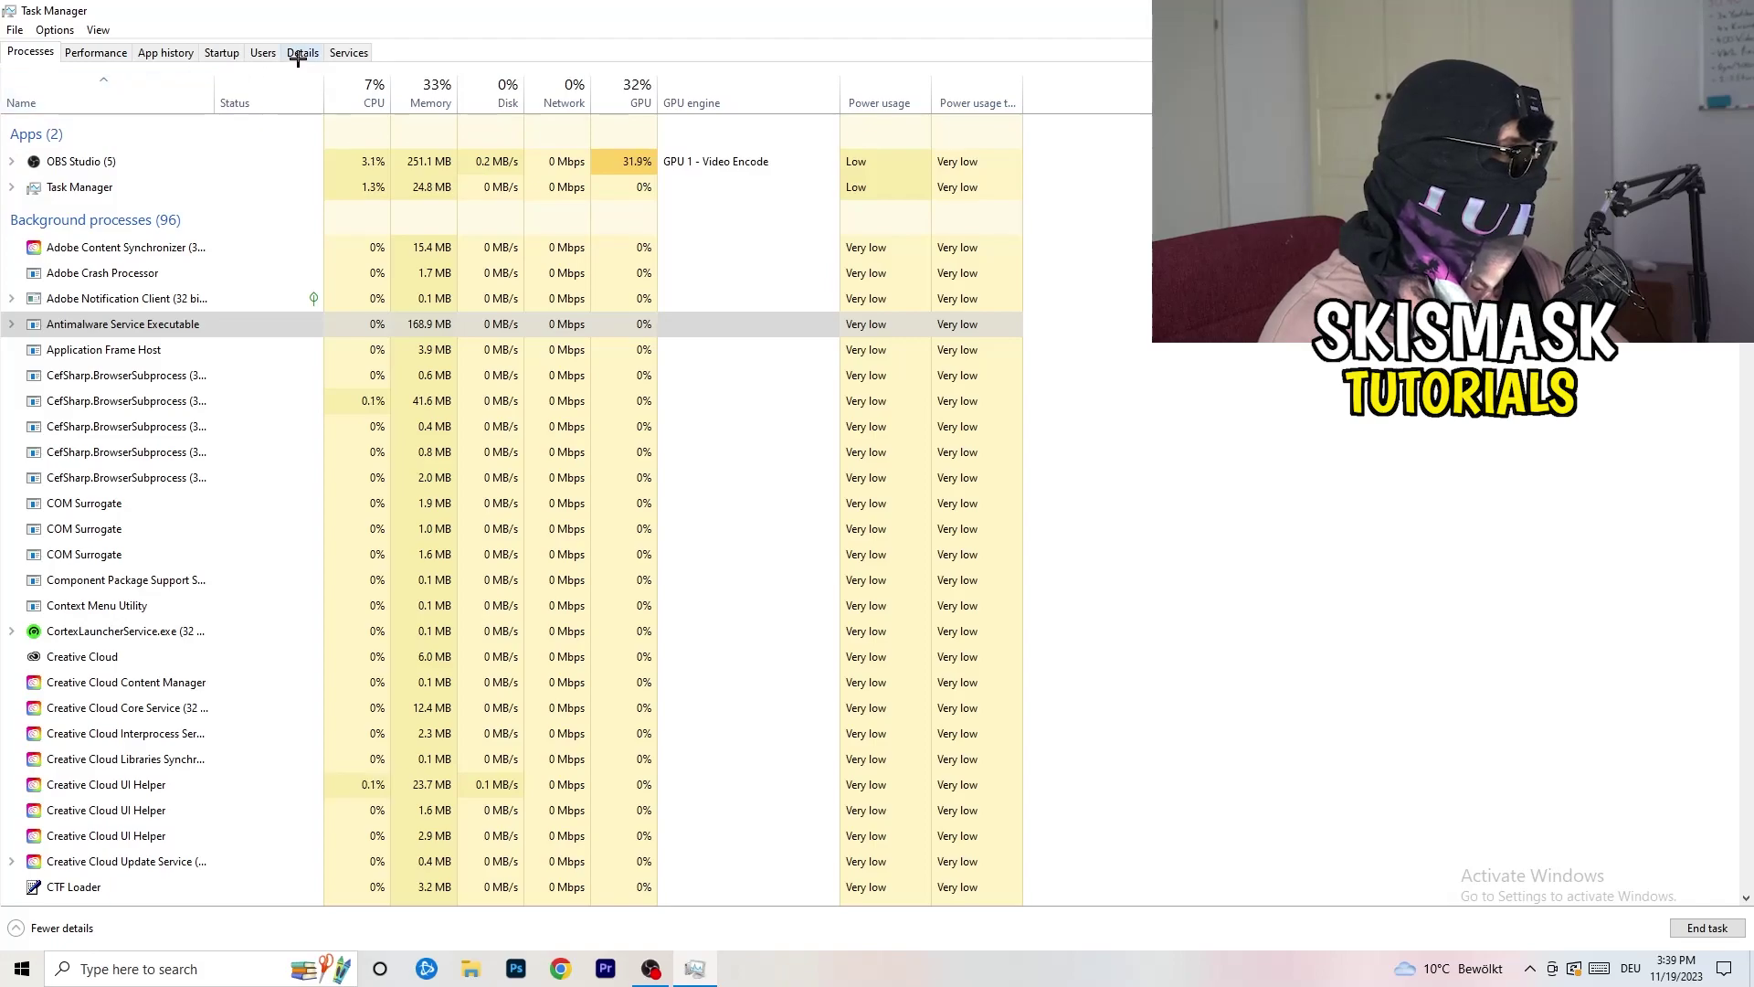
On the Startup tab, inspect the Dropbox, EA and File Association Helper entries, leaving them unchanged.
click(223, 53)
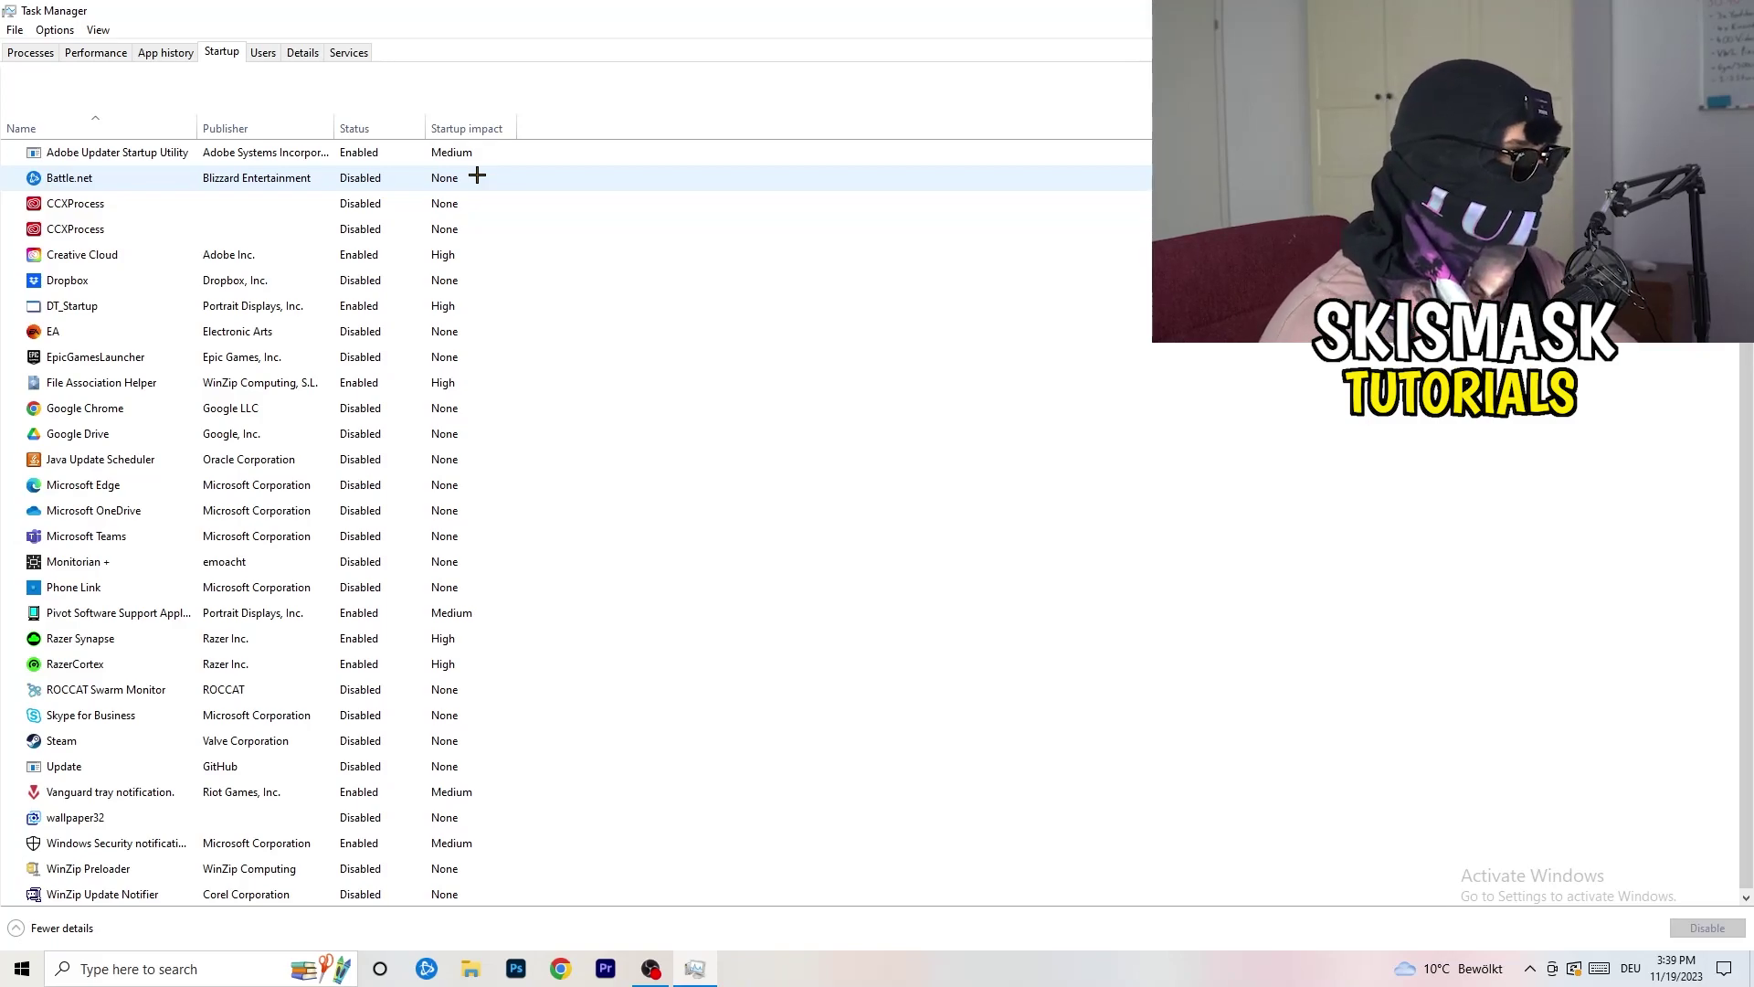
right_click(365, 276)
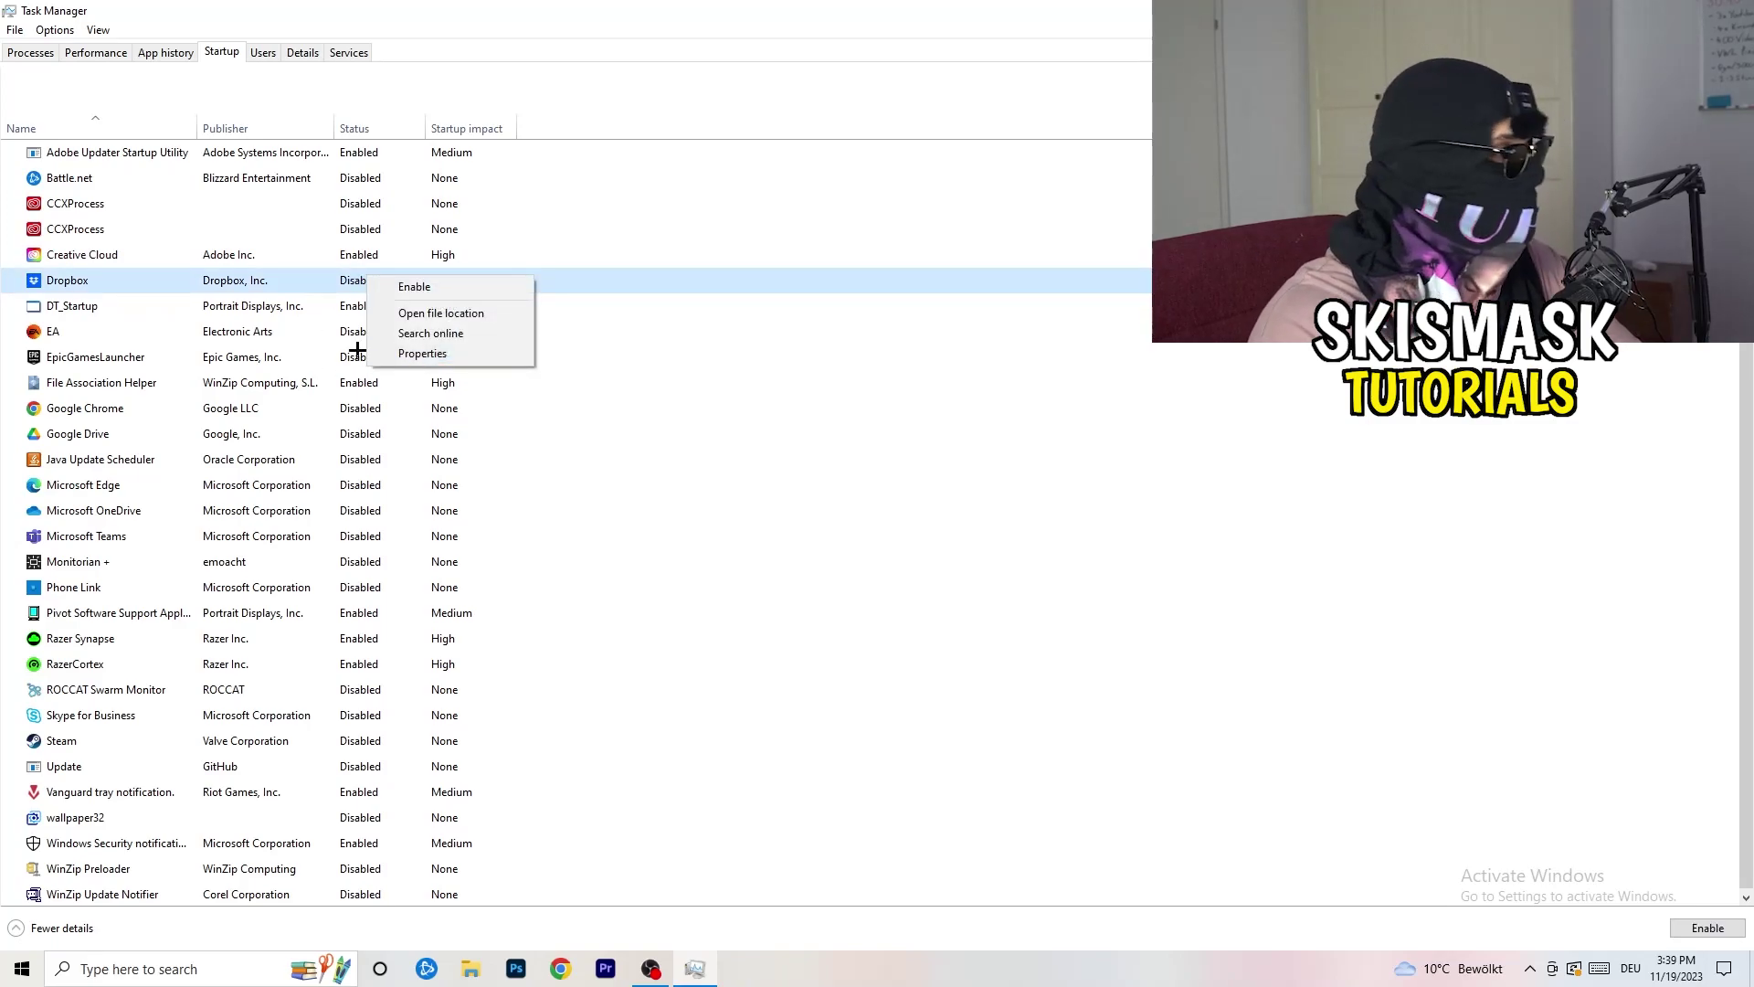
click(174, 335)
right_click(175, 335)
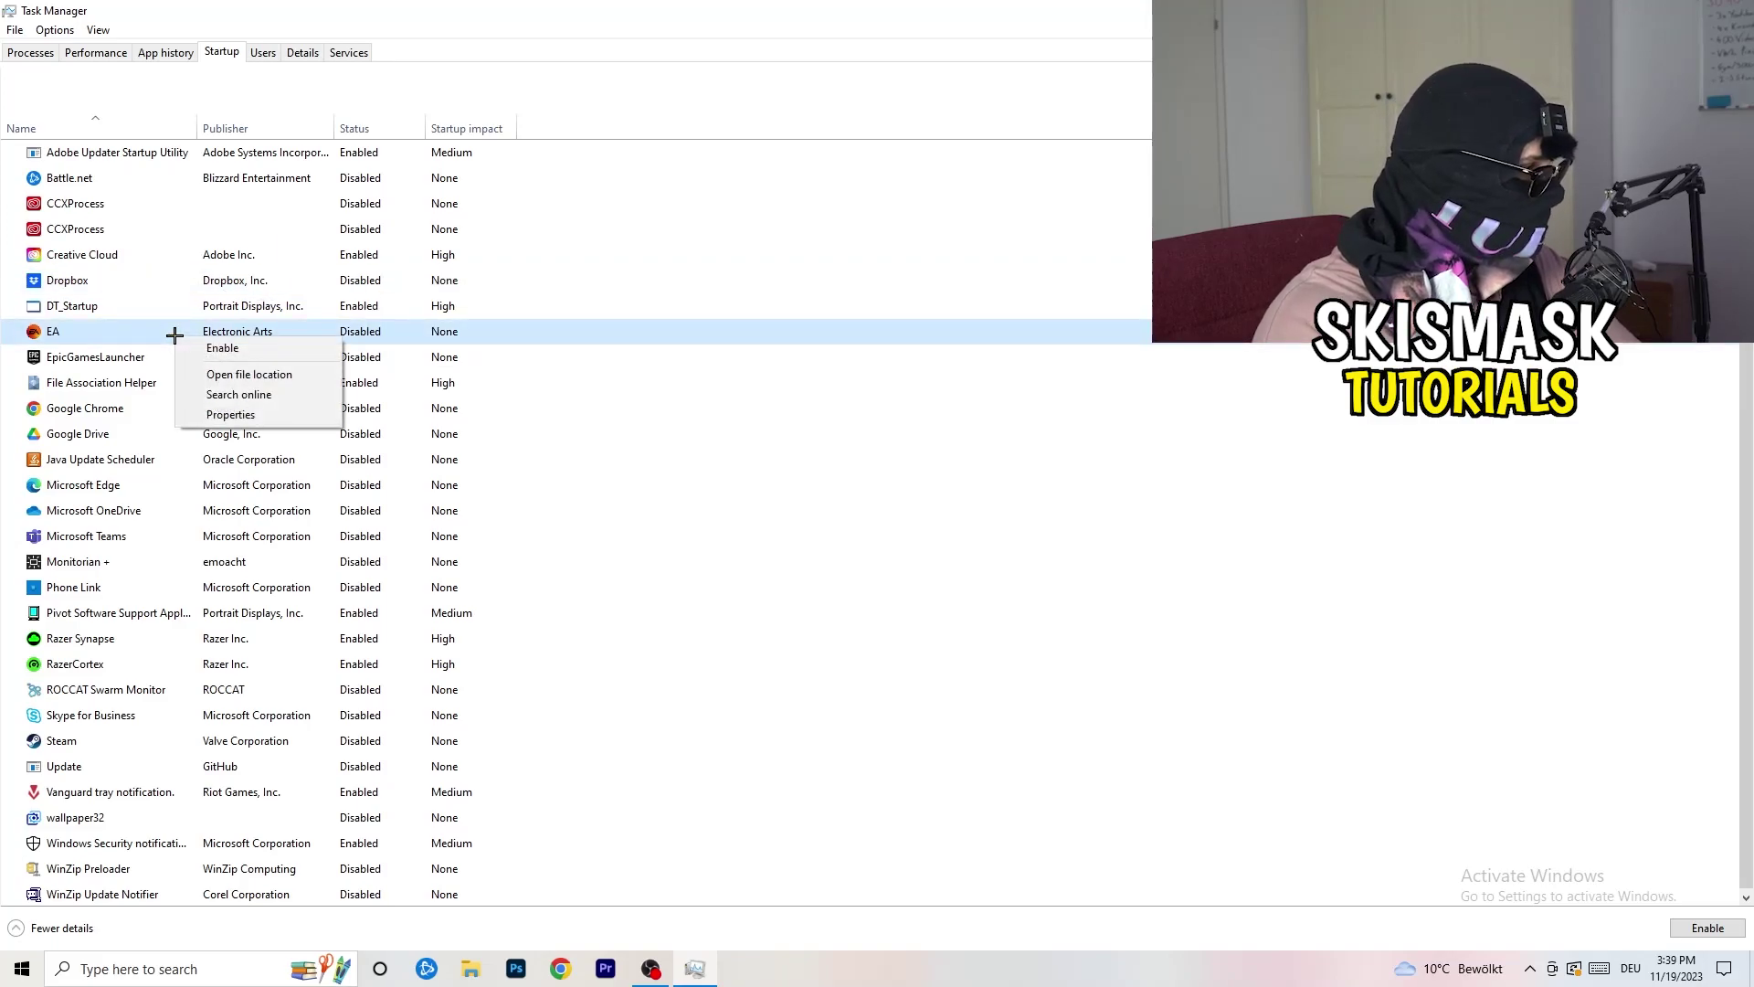
click(1168, 476)
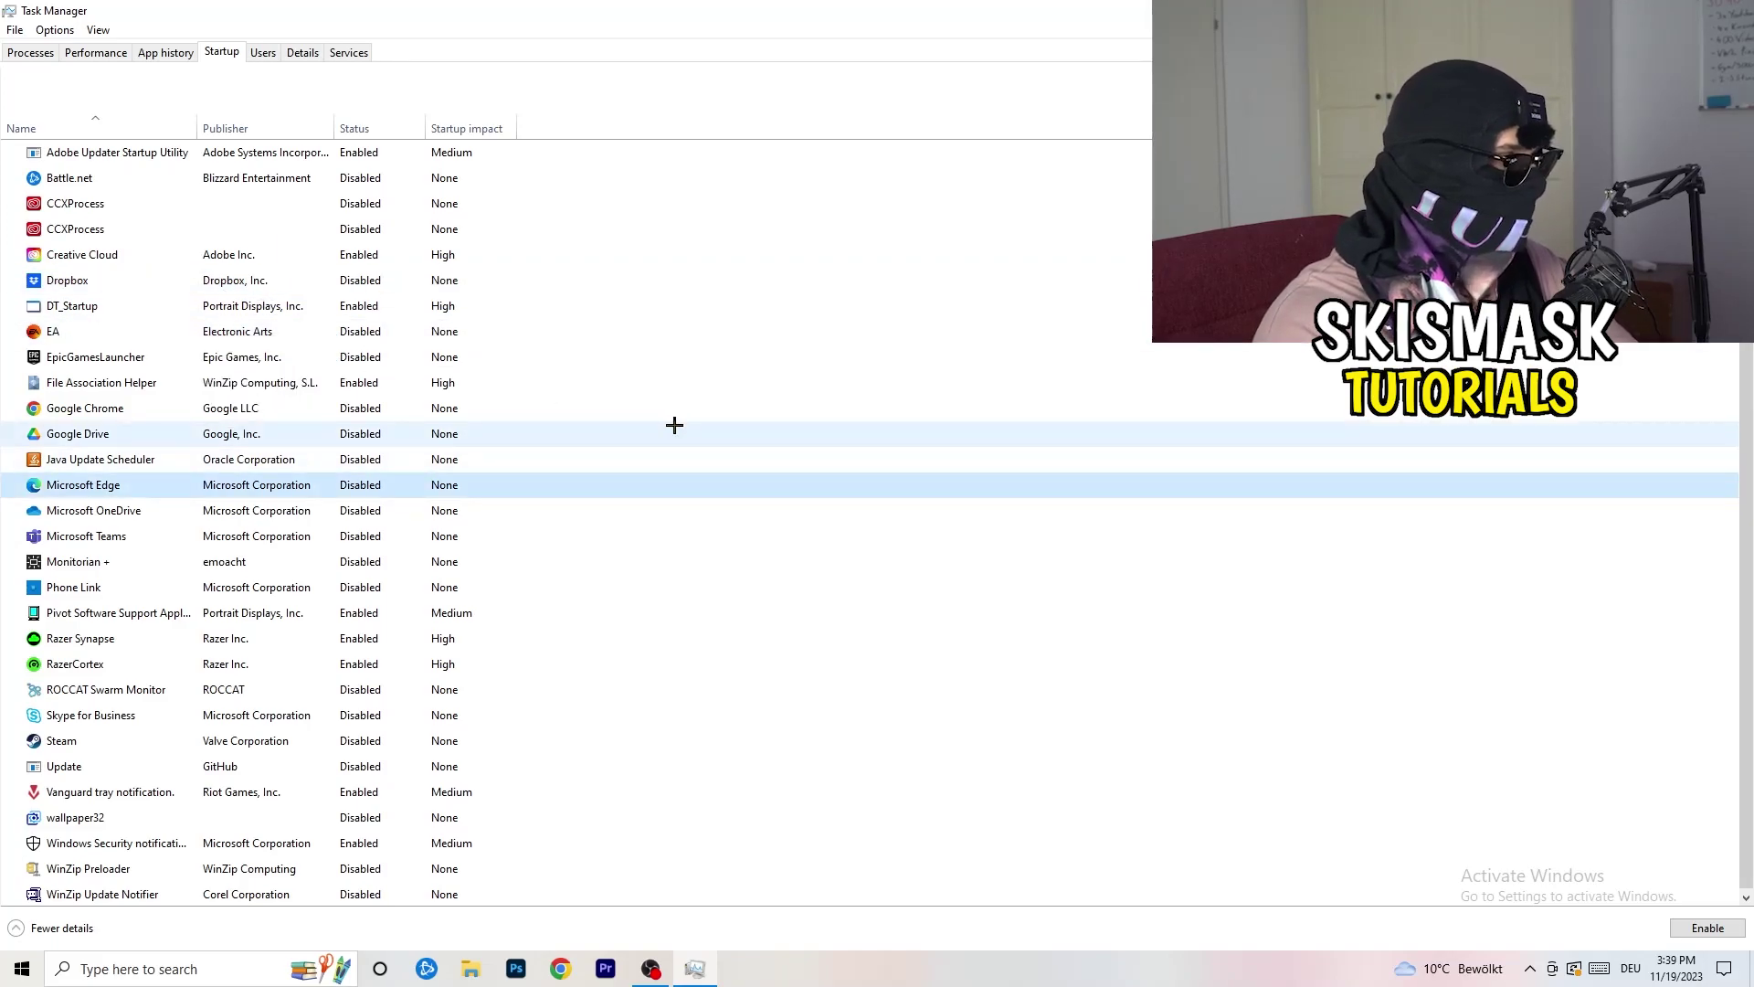
right_click(359, 386)
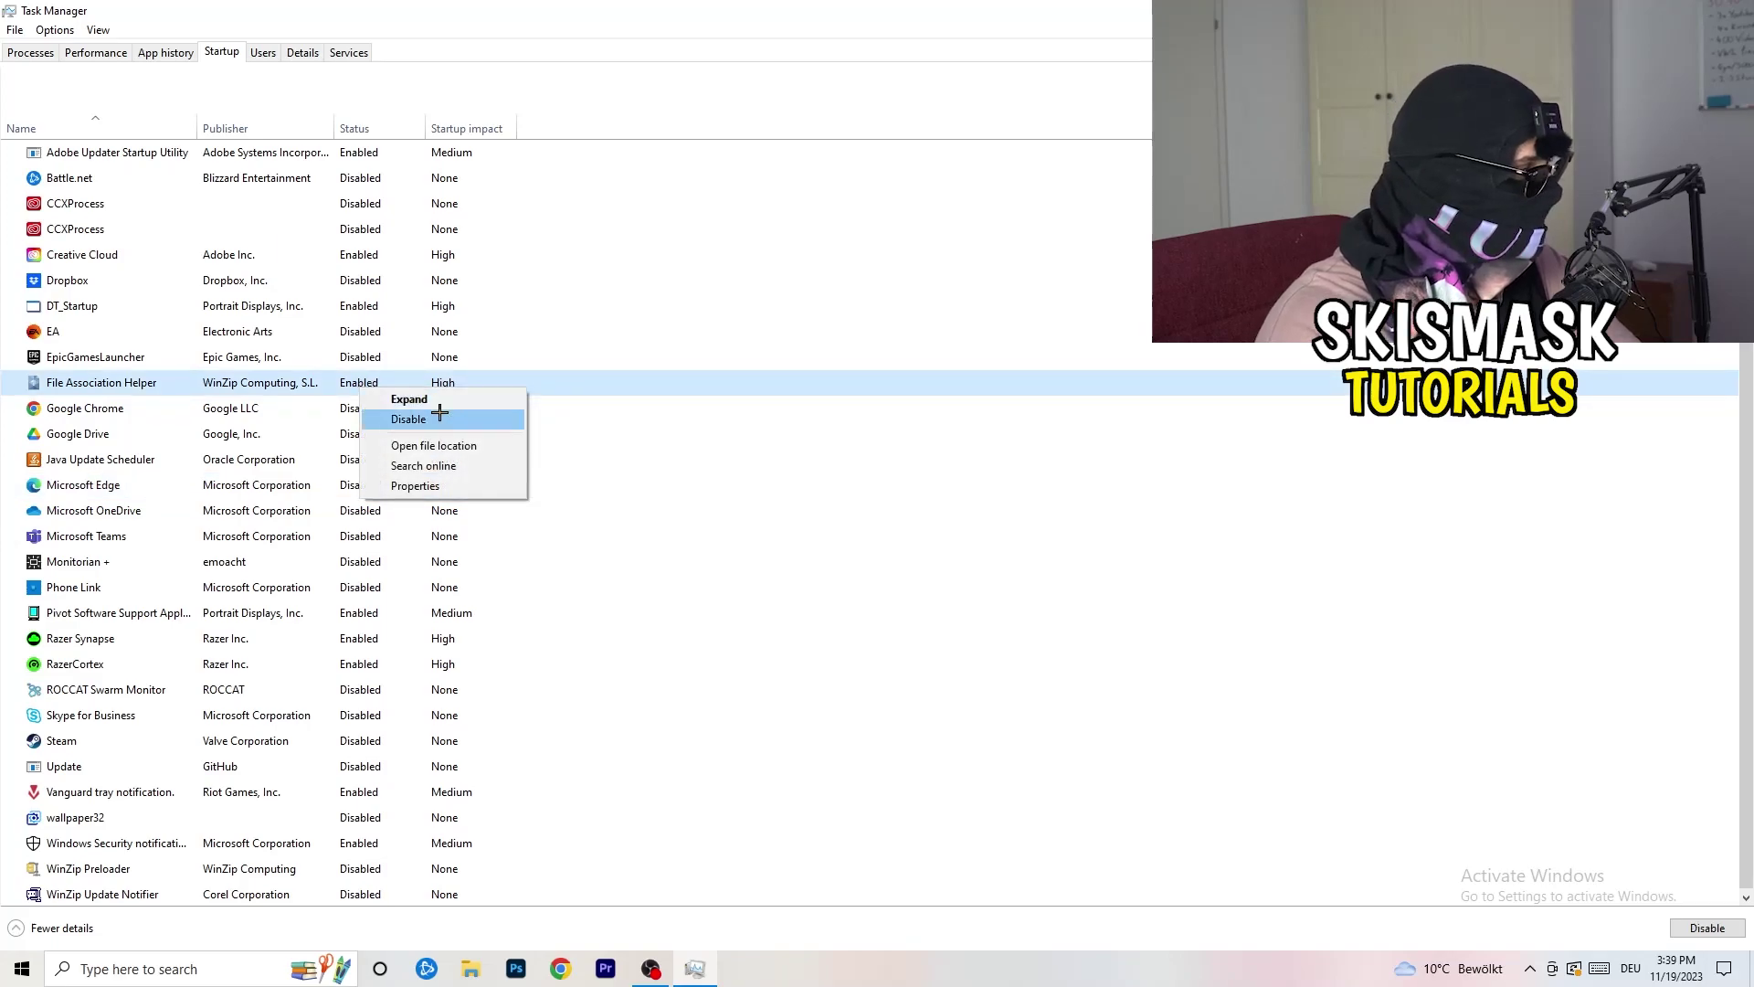
click(789, 459)
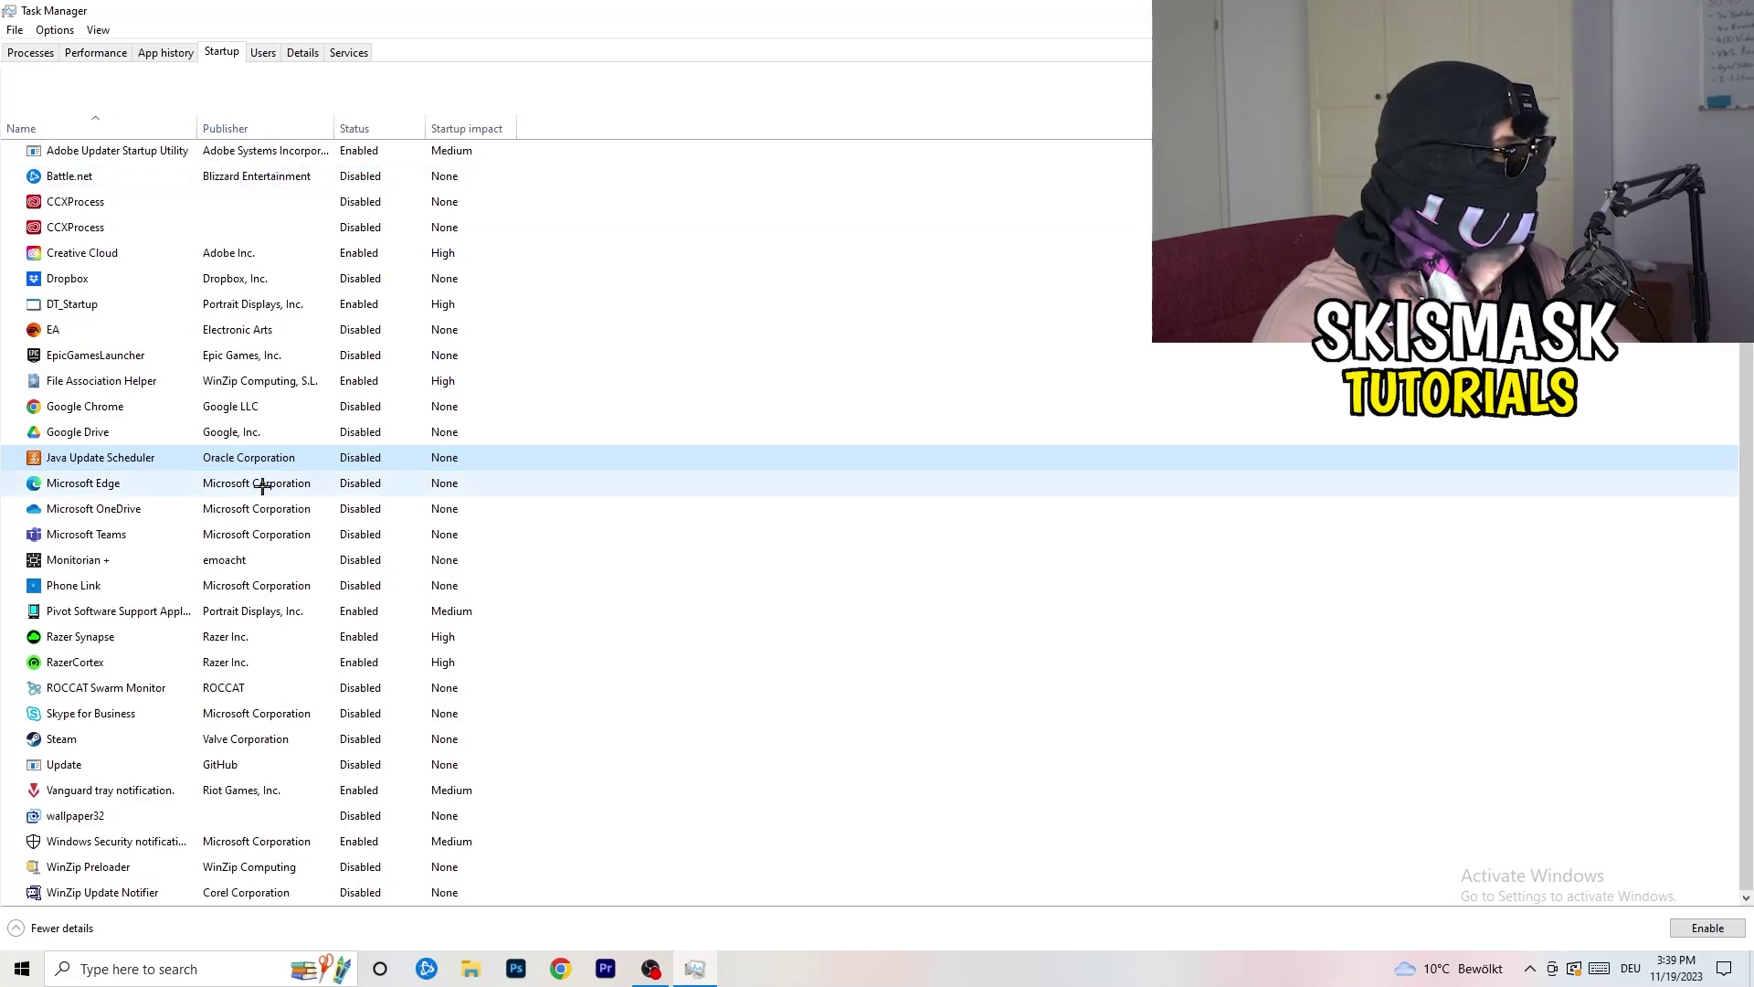
Move through the Performance tab to the Details tab and scroll to DropboxCrashHandler.
click(101, 53)
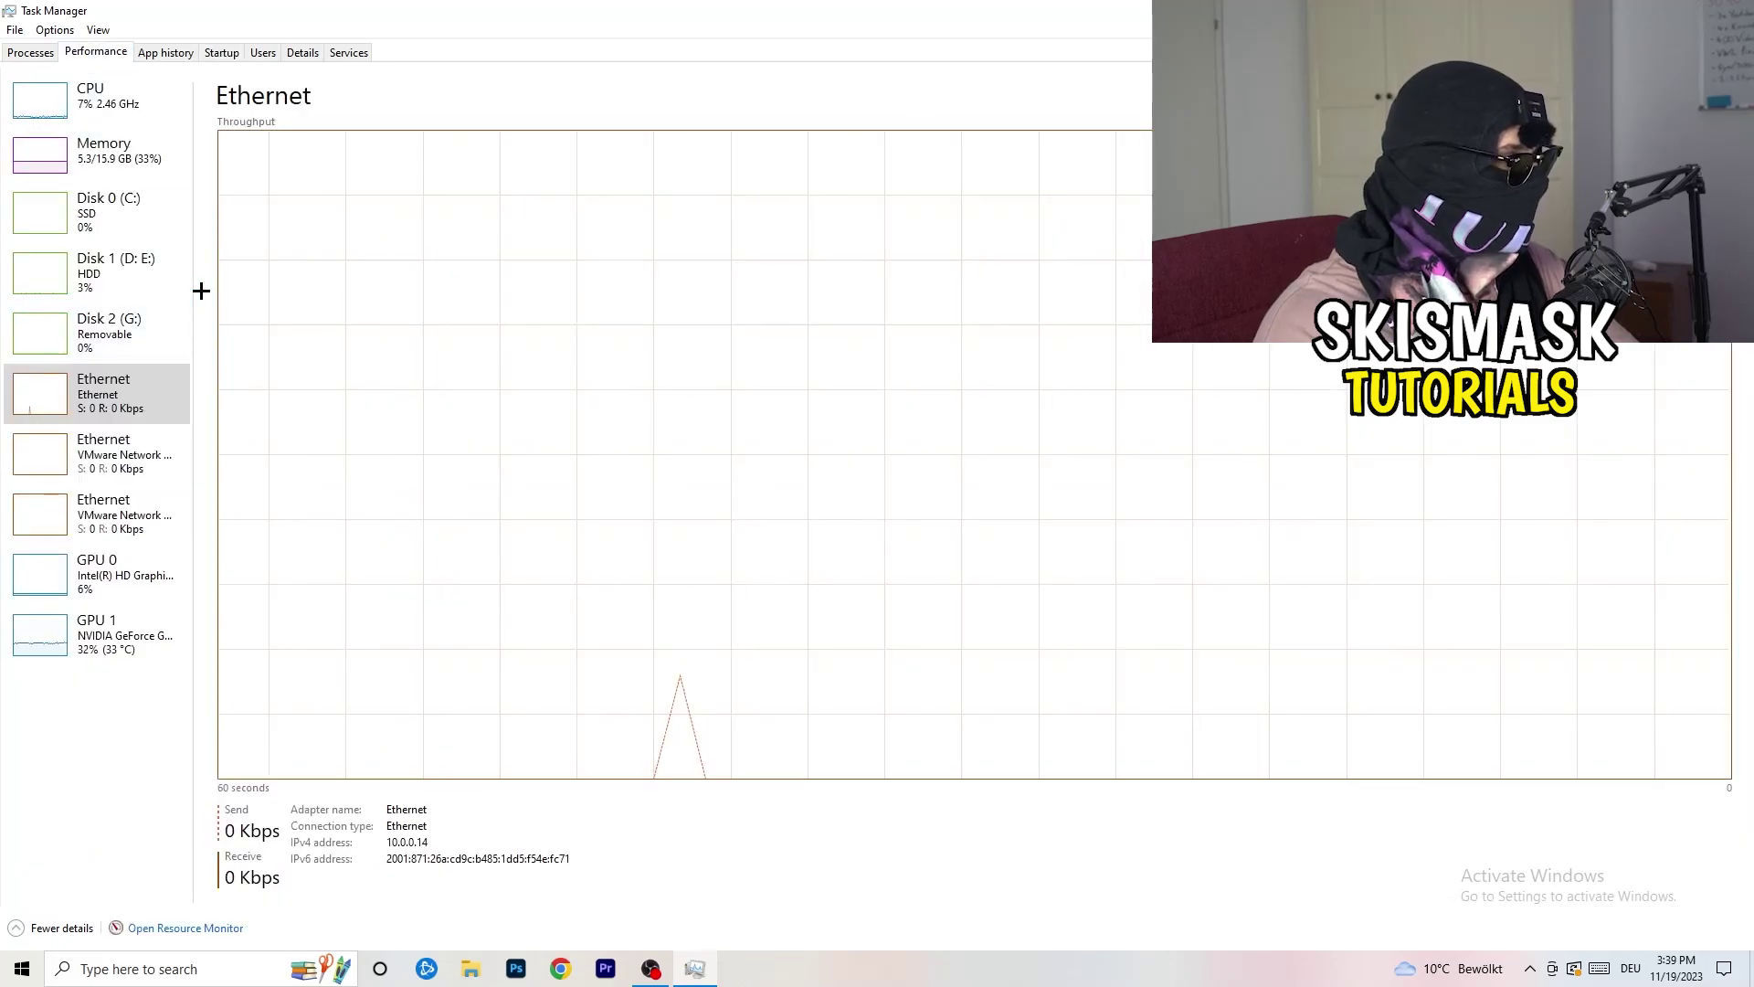
click(302, 52)
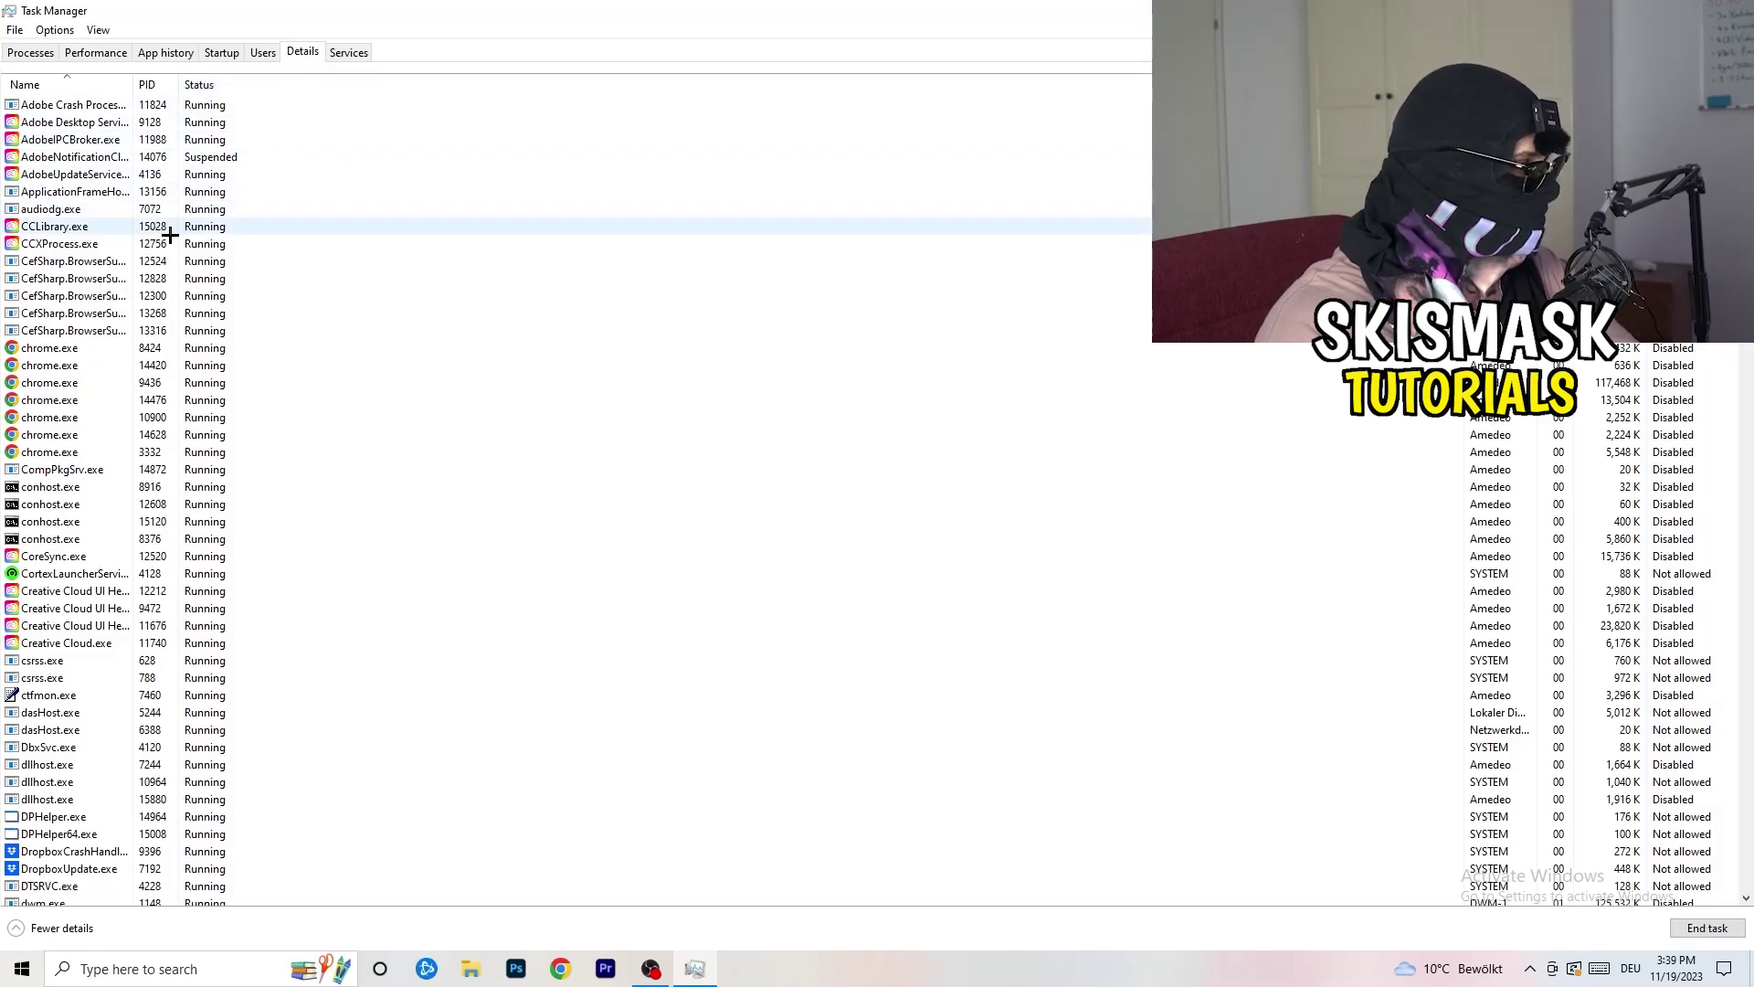
scroll(149, 458, down, 6)
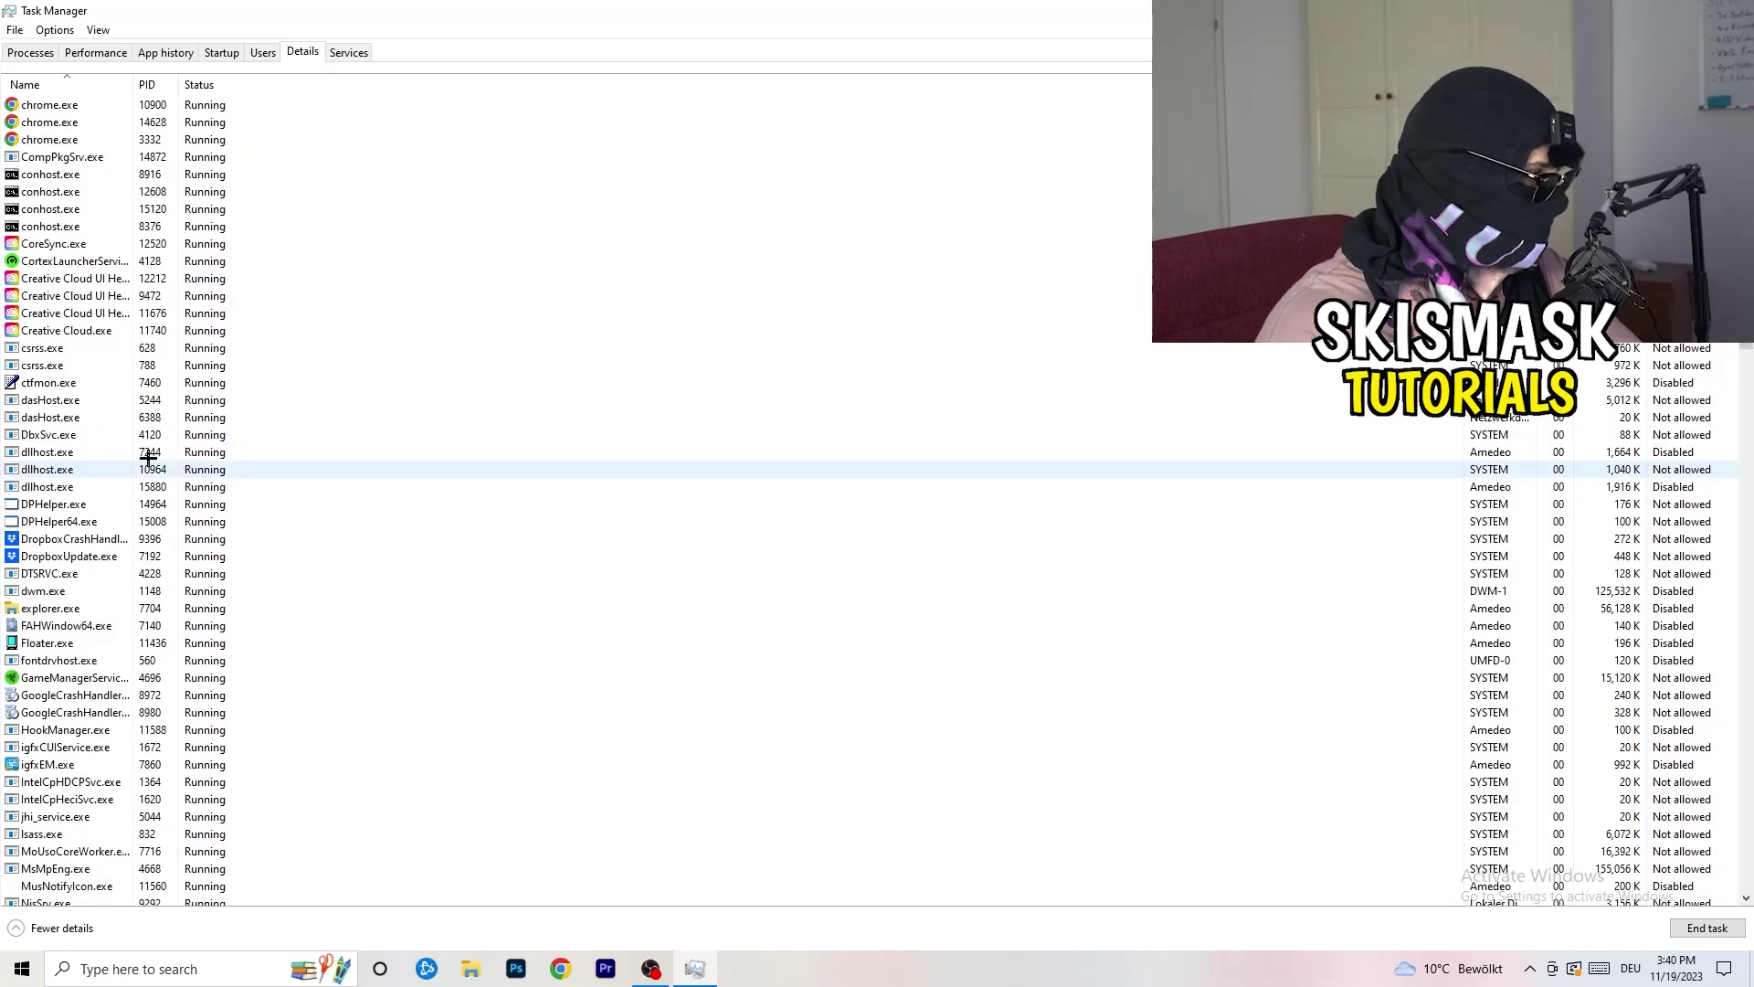
Check DropboxCrashHandler's priority choices, keep it at Normal, and close Task Manager.
right_click(71, 541)
right_click(145, 538)
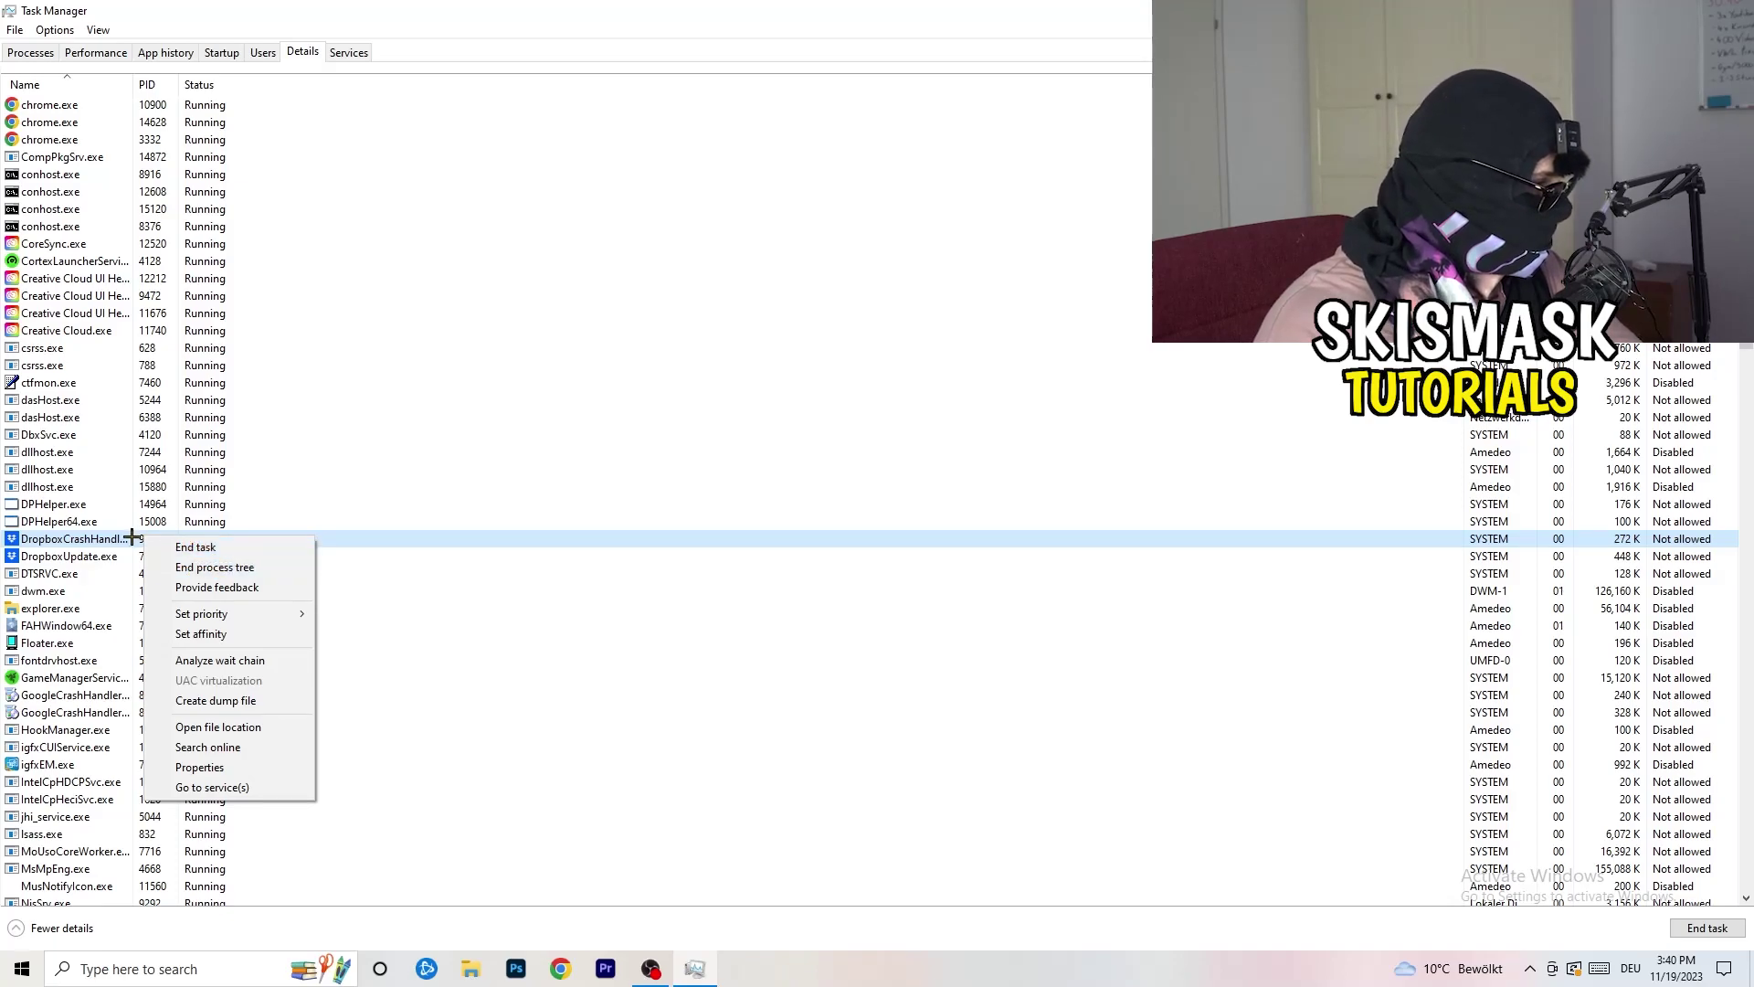
right_click(132, 540)
mouse_move(215, 618)
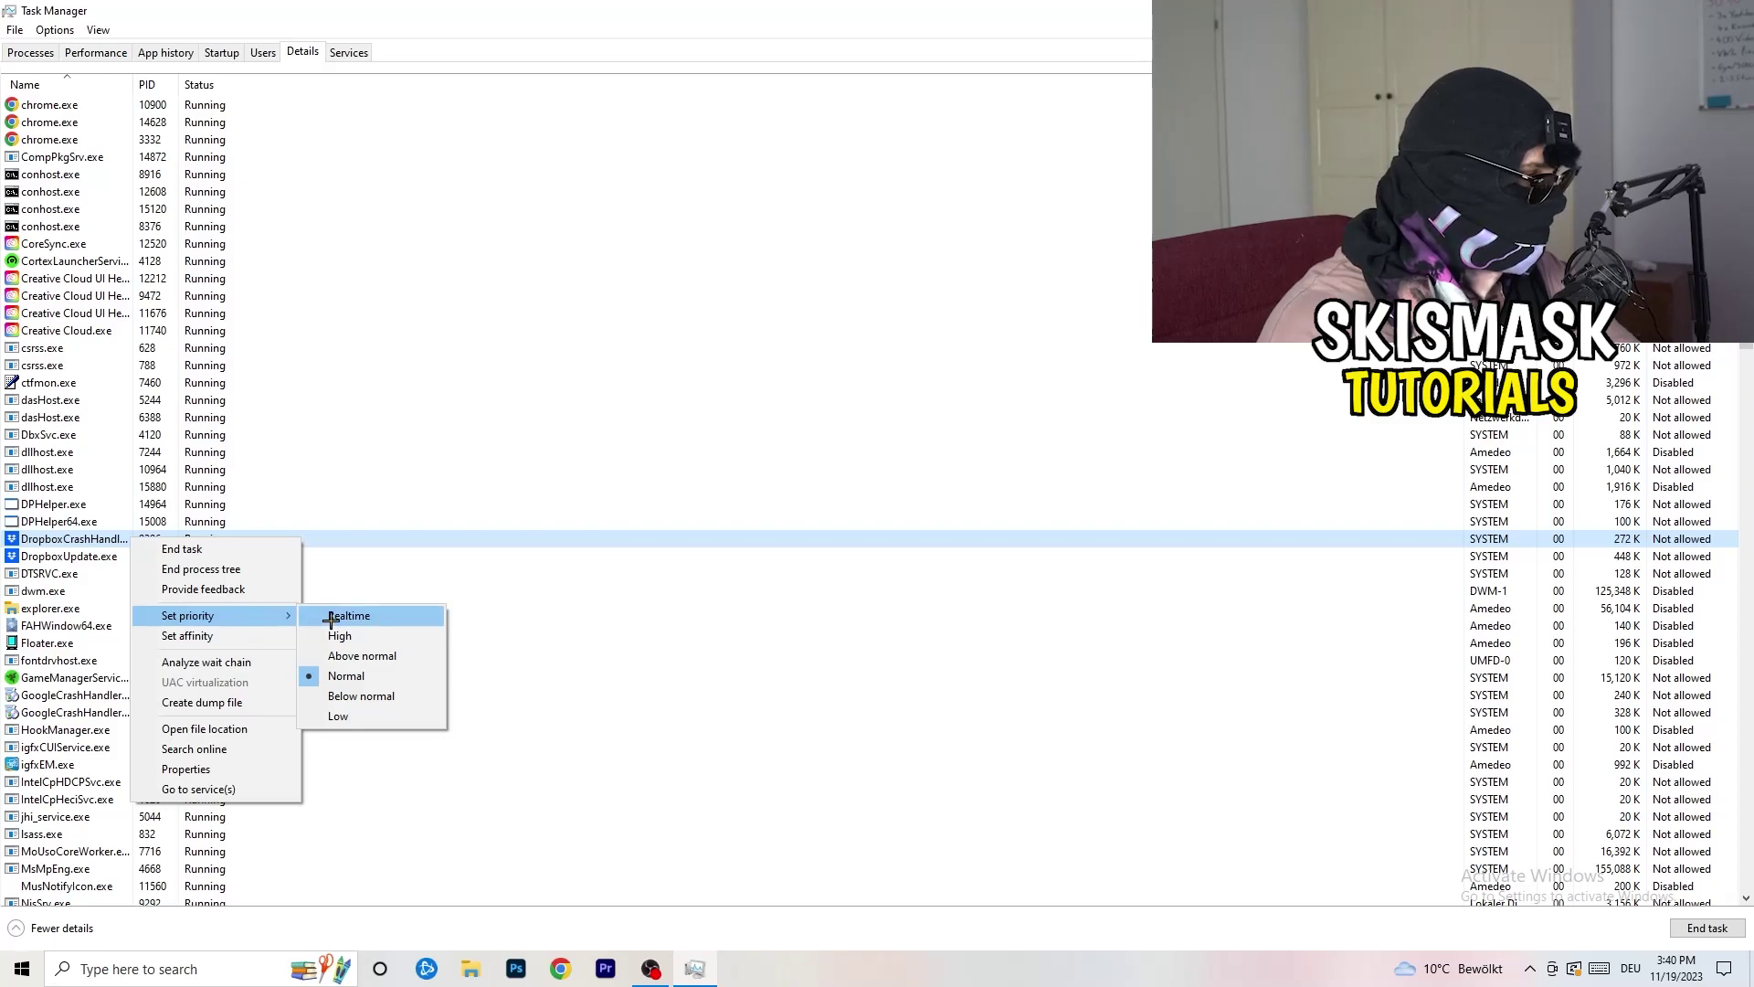
click(214, 621)
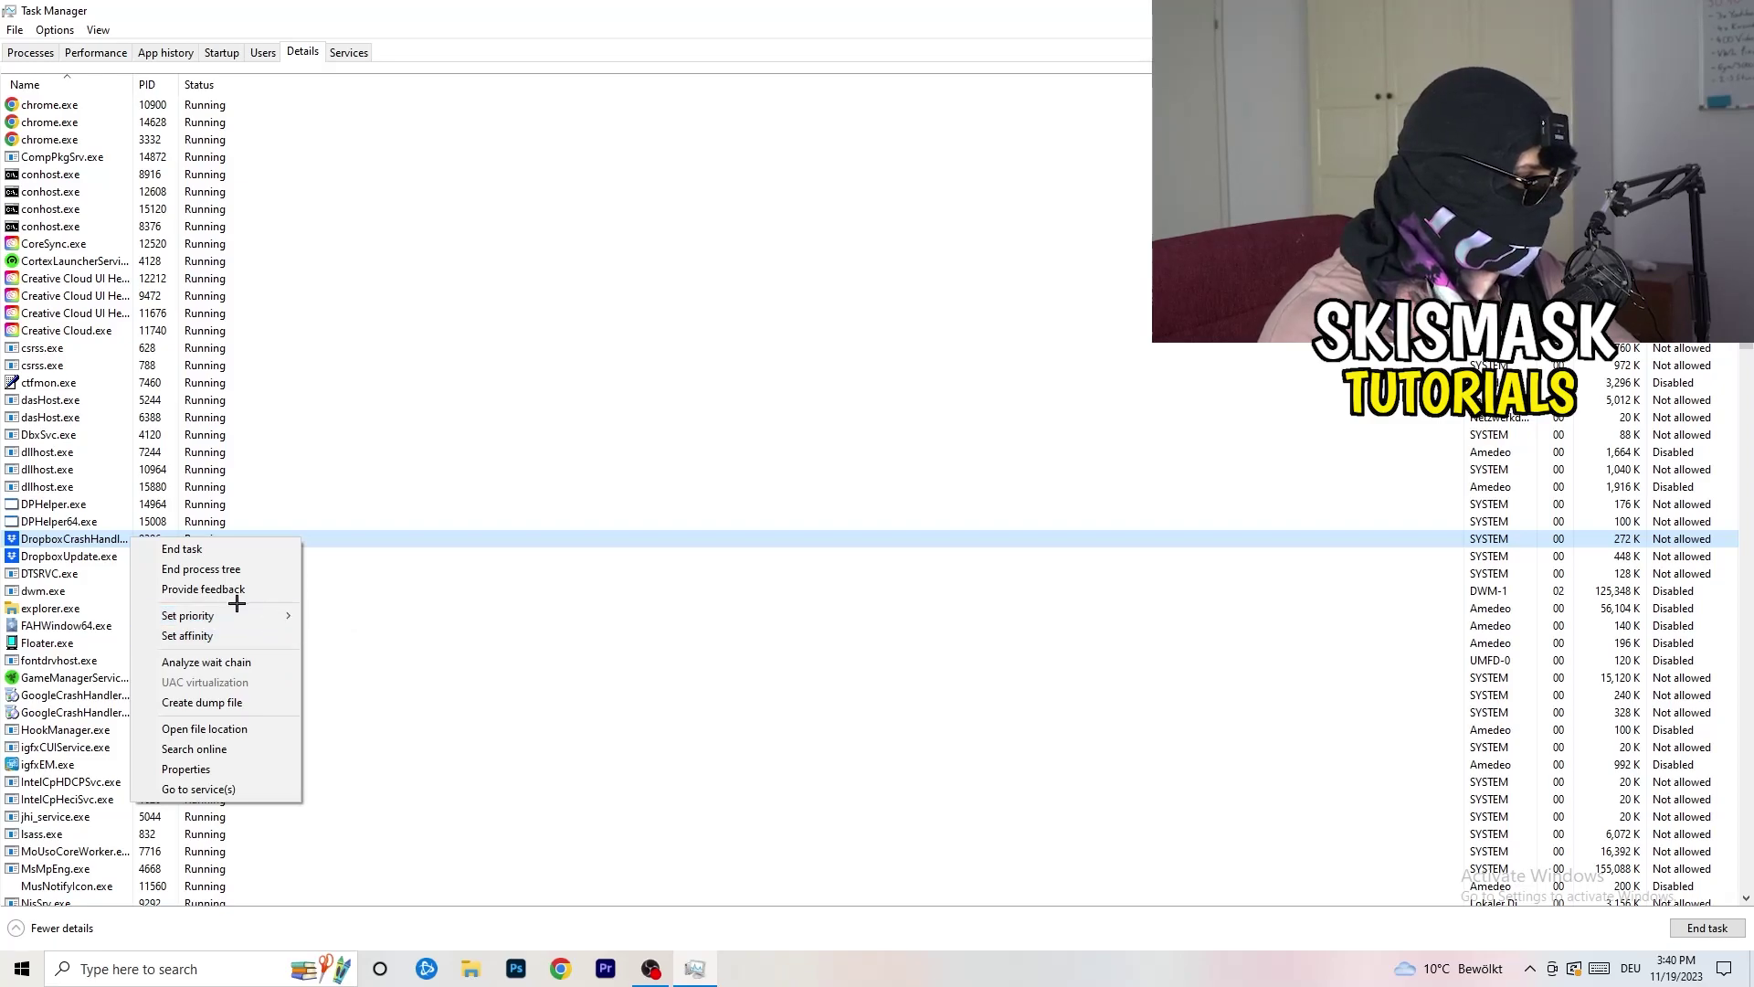
mouse_move(245, 614)
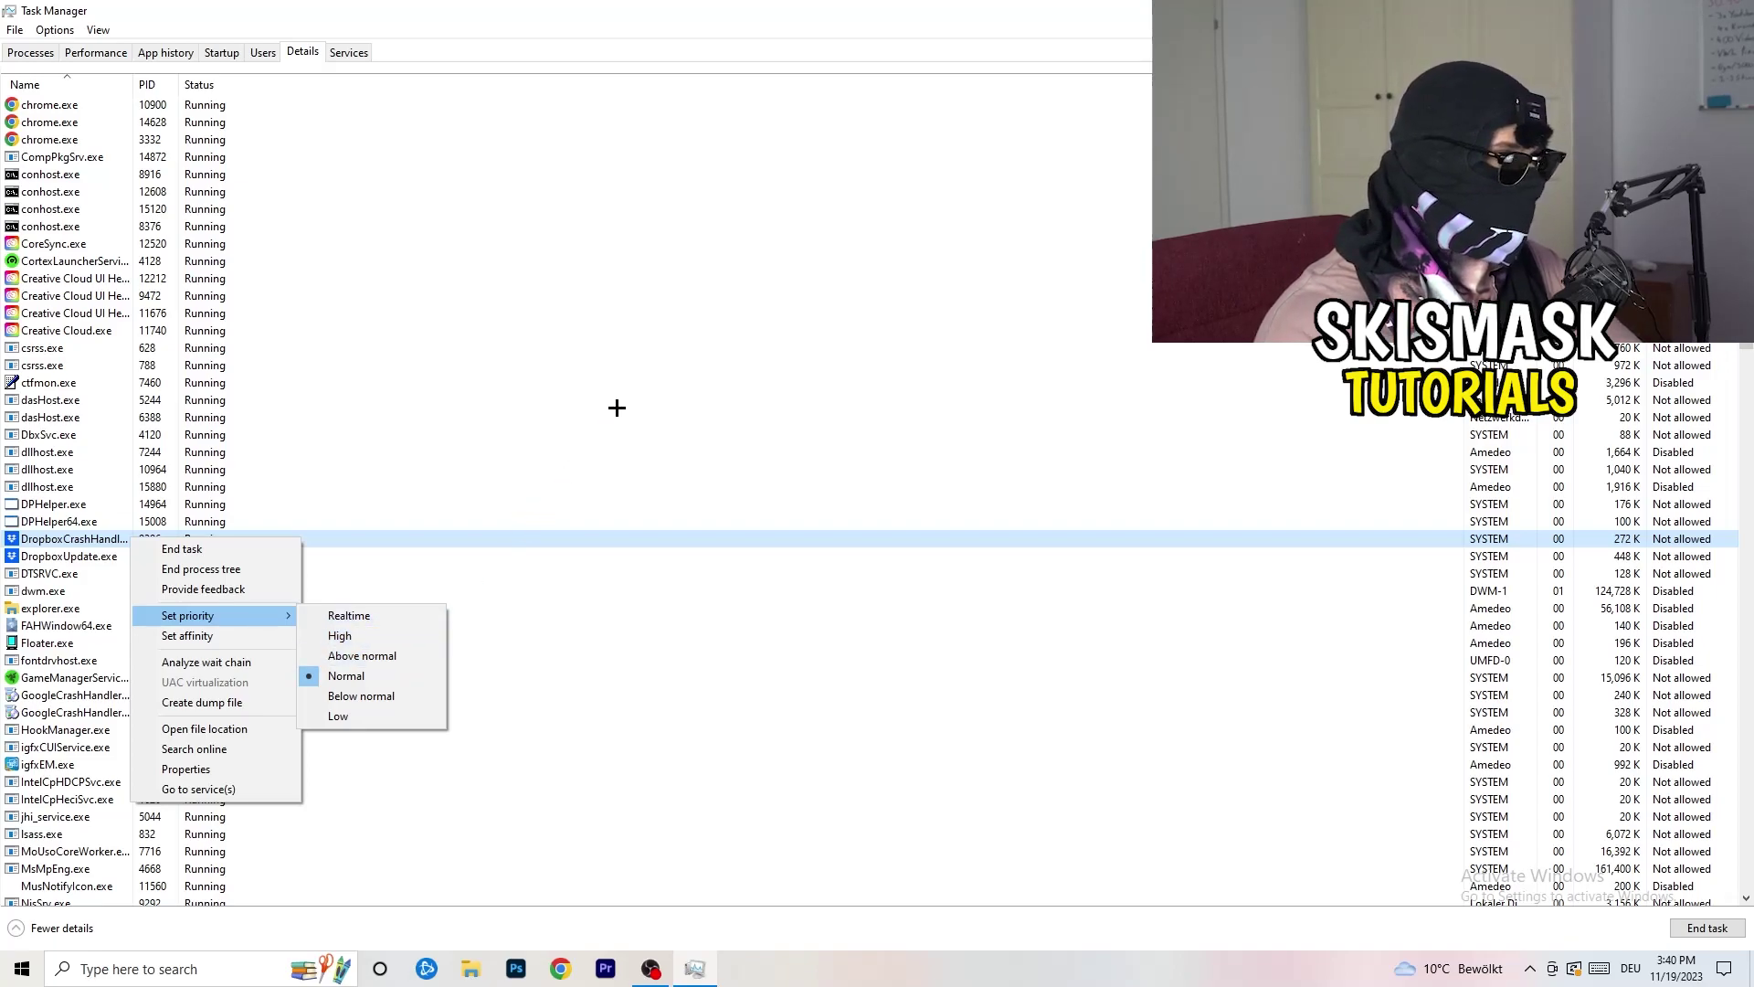
click(813, 87)
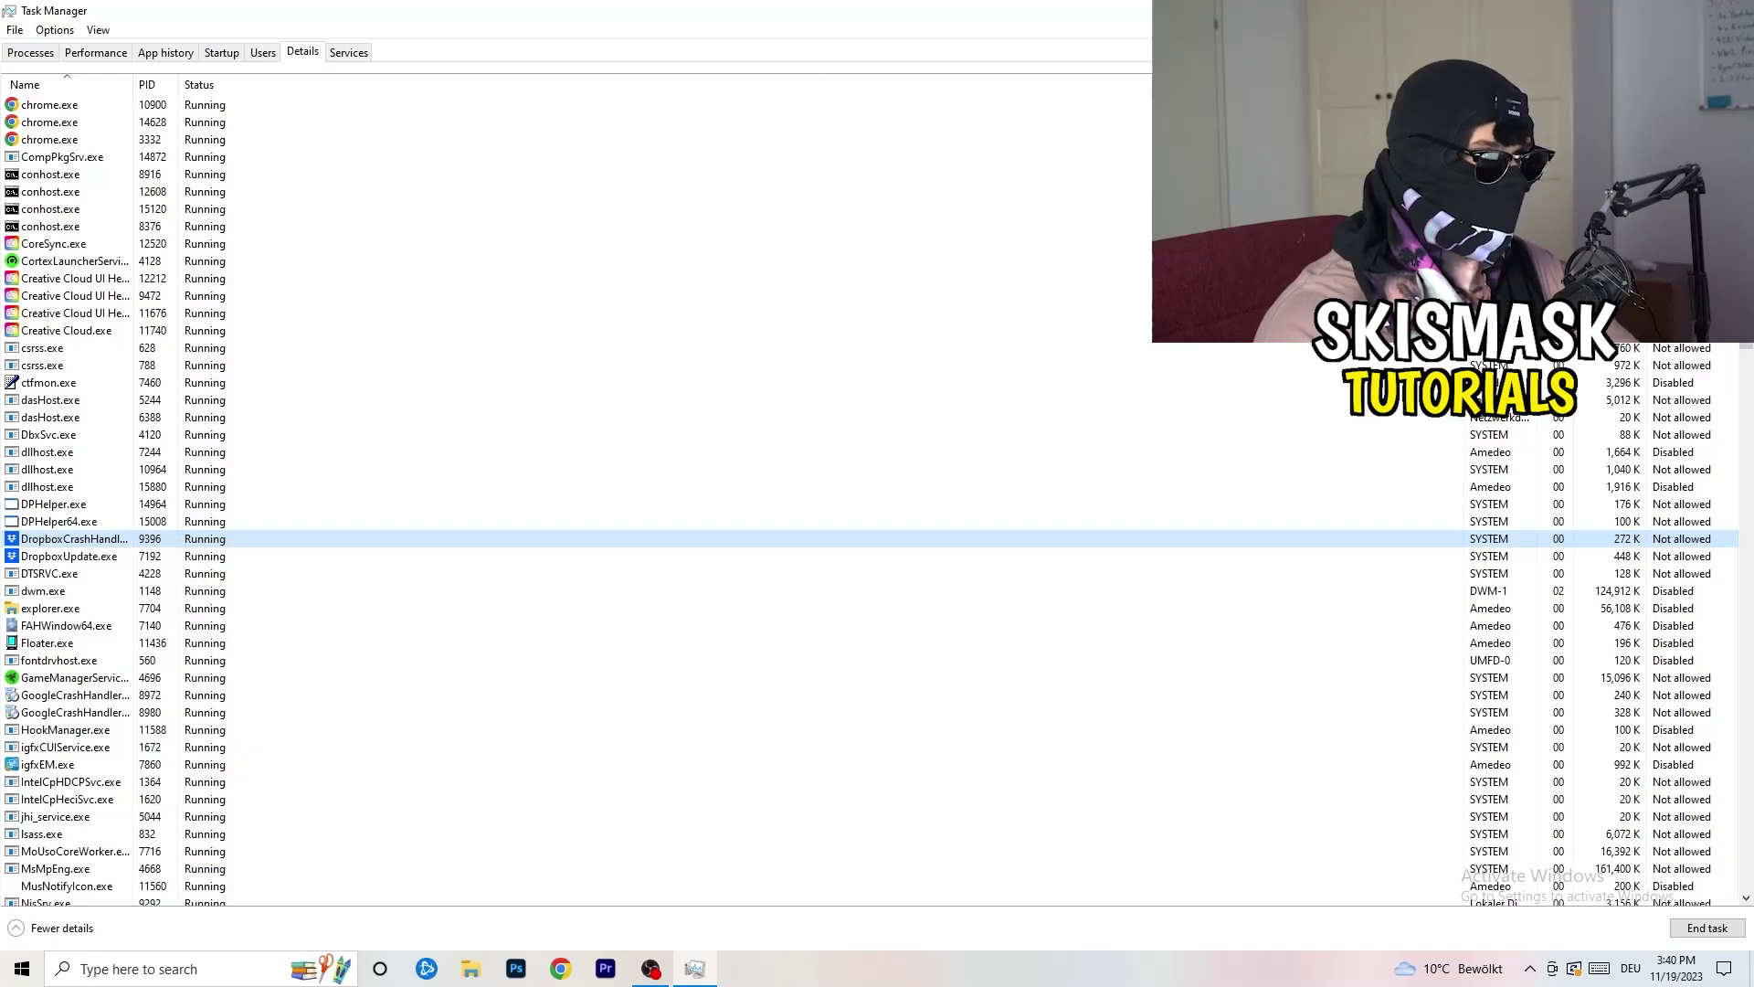
key(alt+F4)
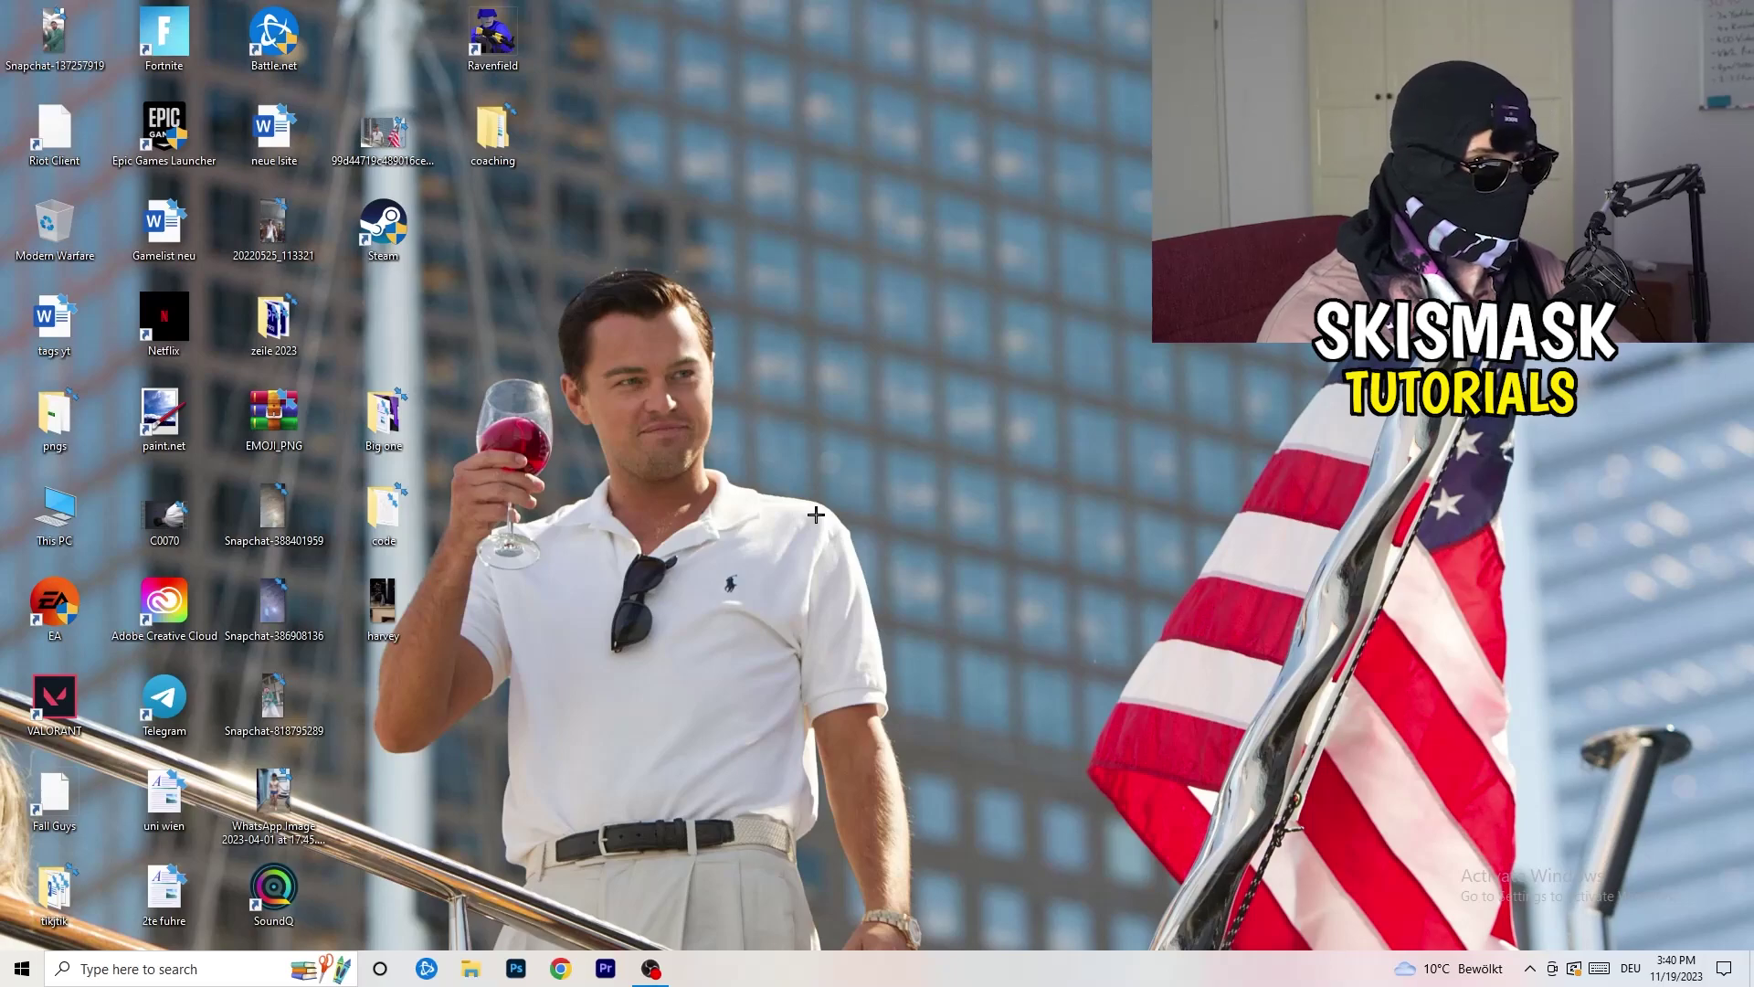
Search 'sett' from the Start menu to launch the Settings app.
key(super)
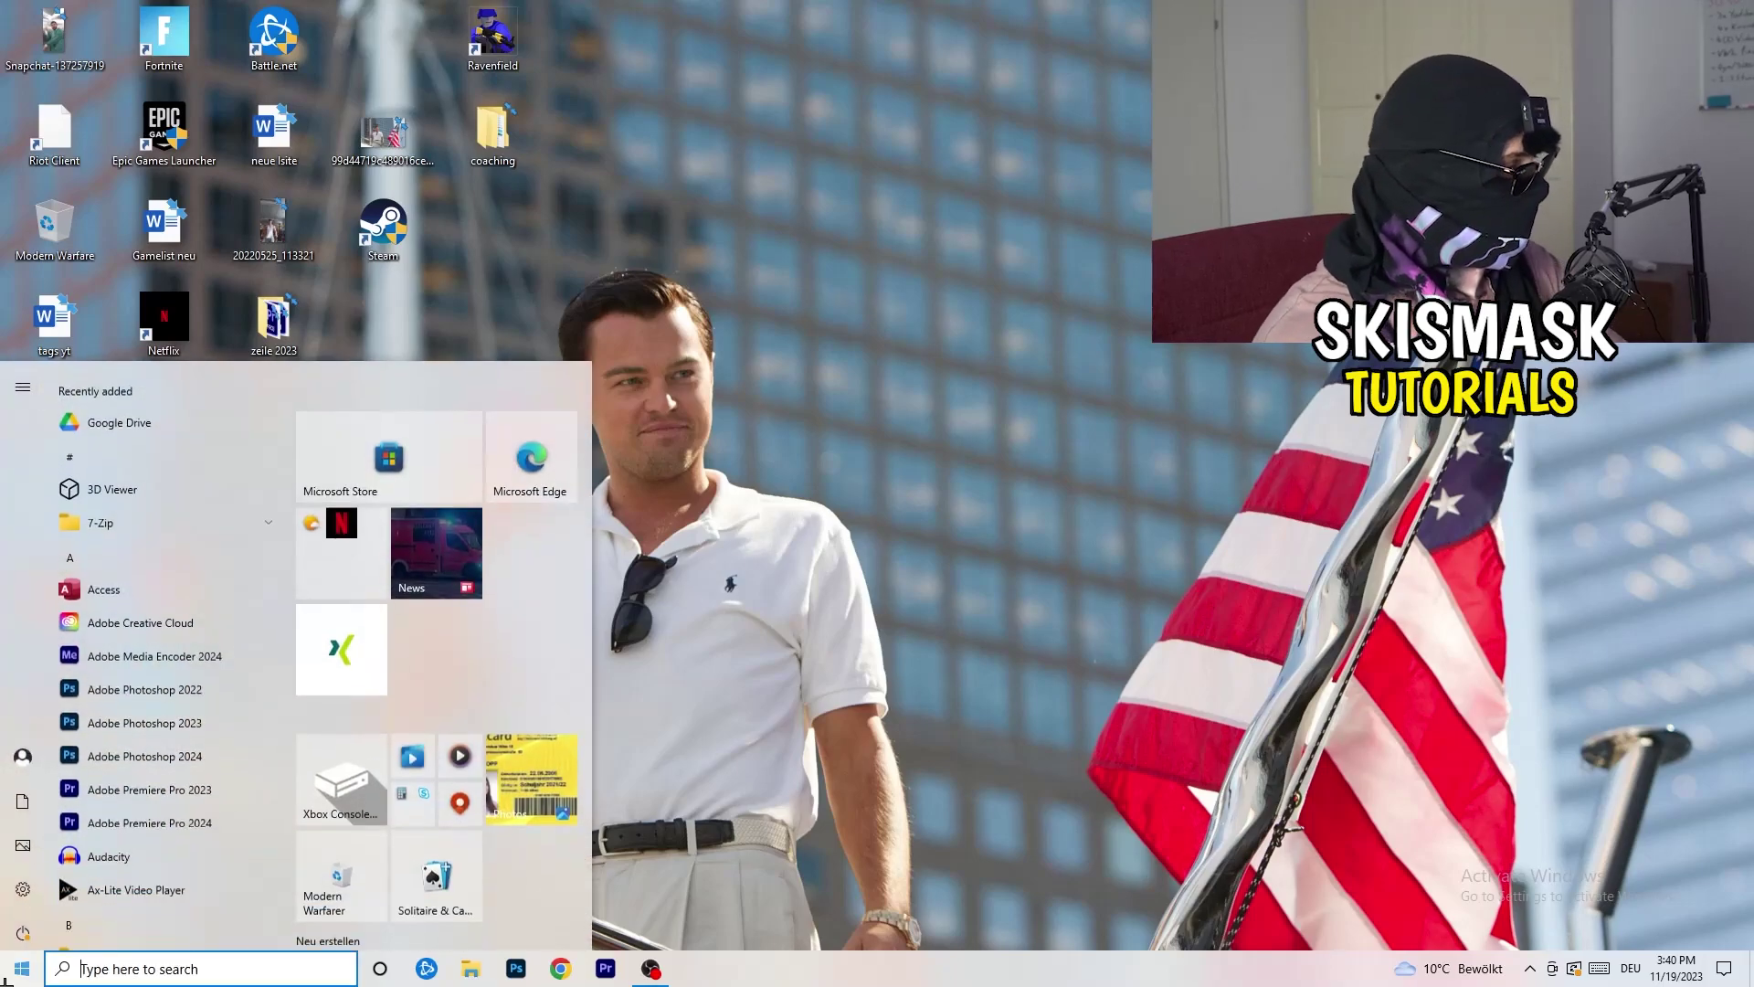
text(sett)
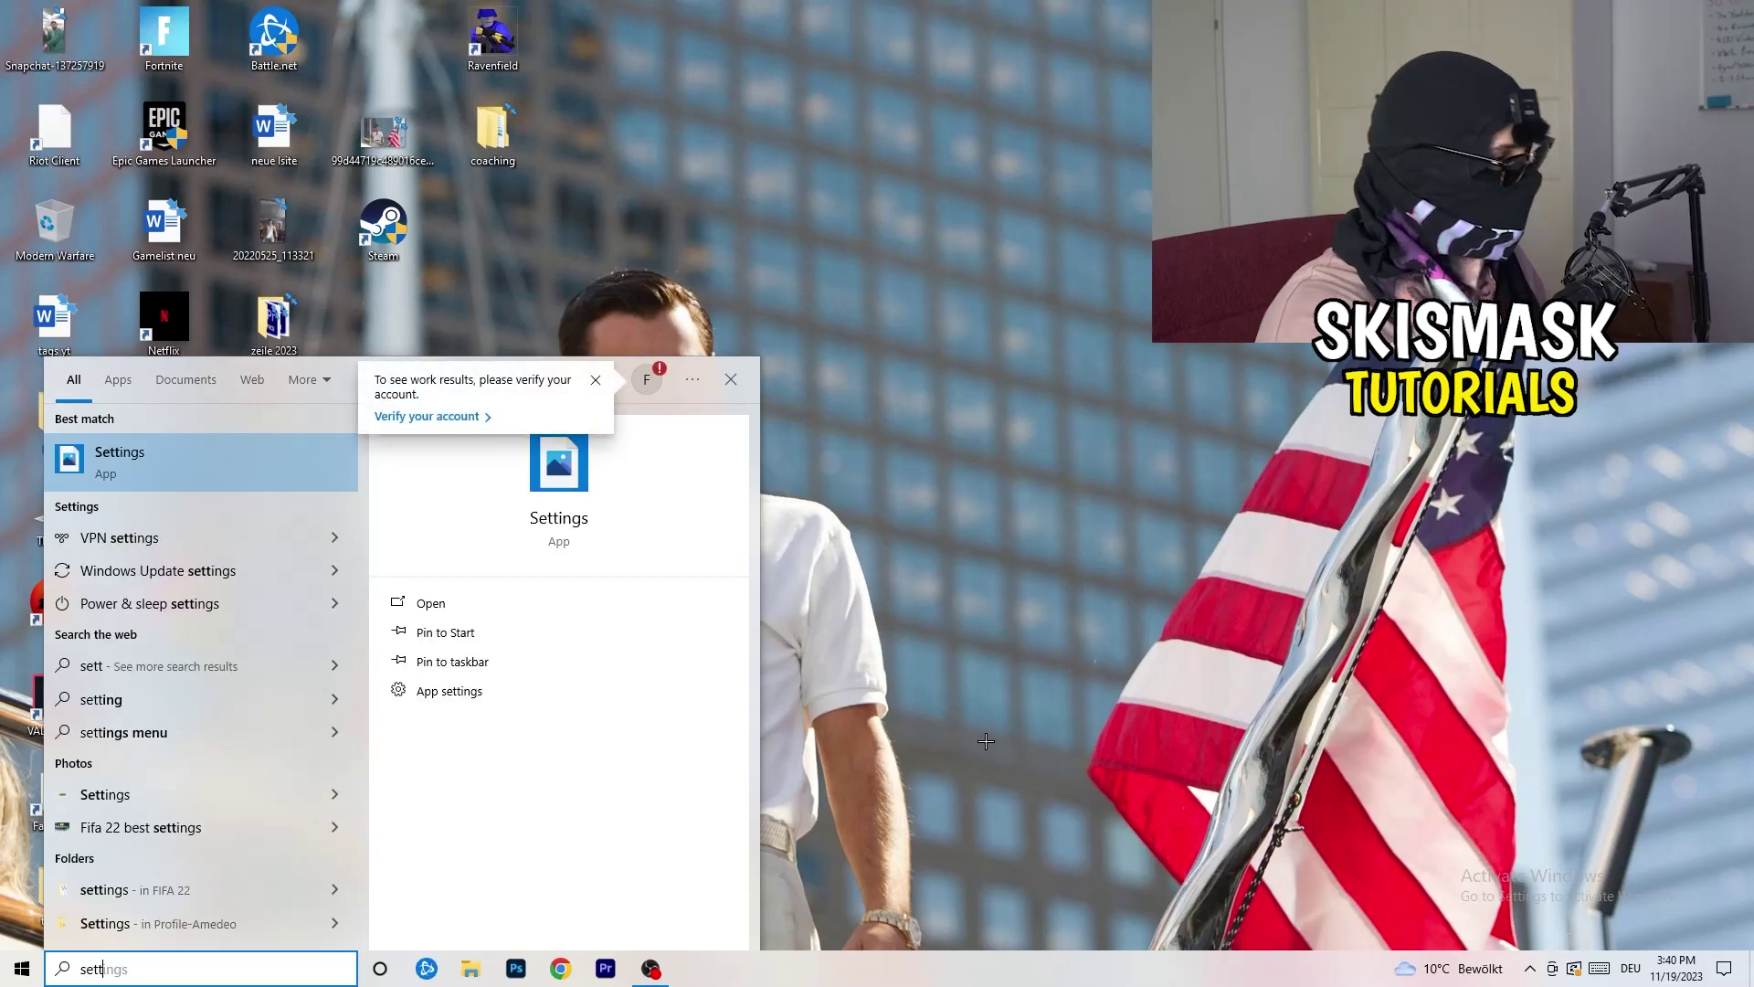
key(Return)
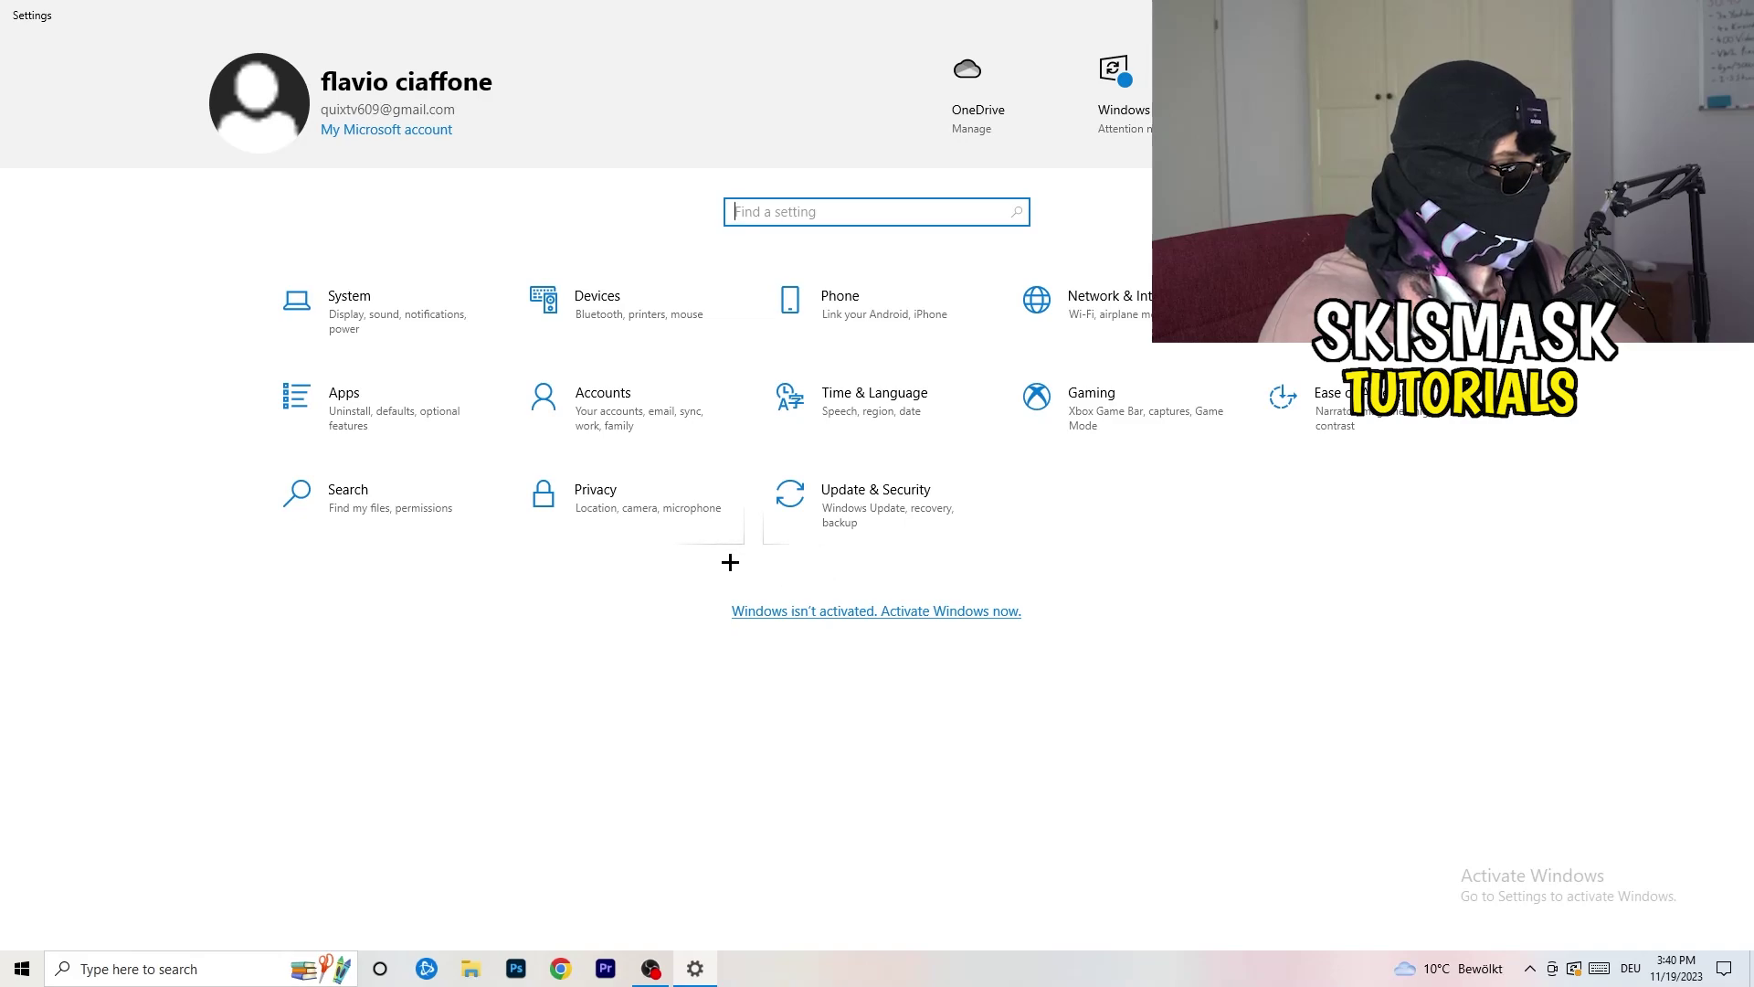
In System display settings, keep the scale at 100% (Recommended).
click(397, 327)
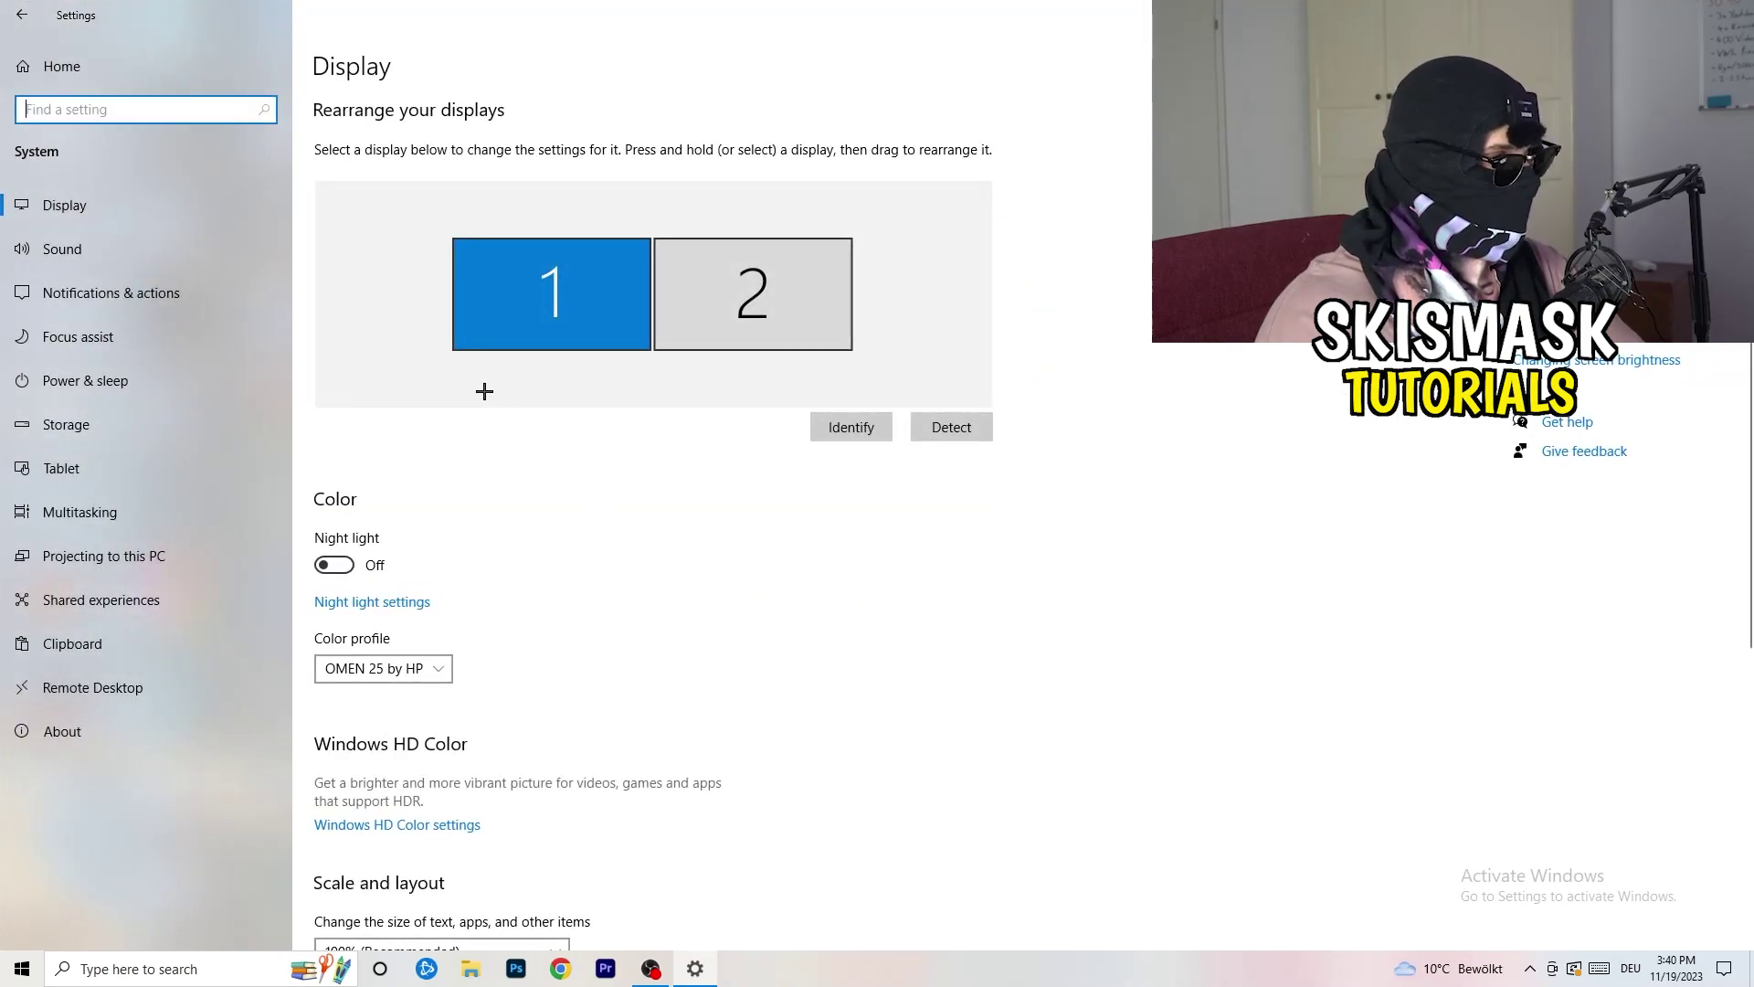
click(419, 64)
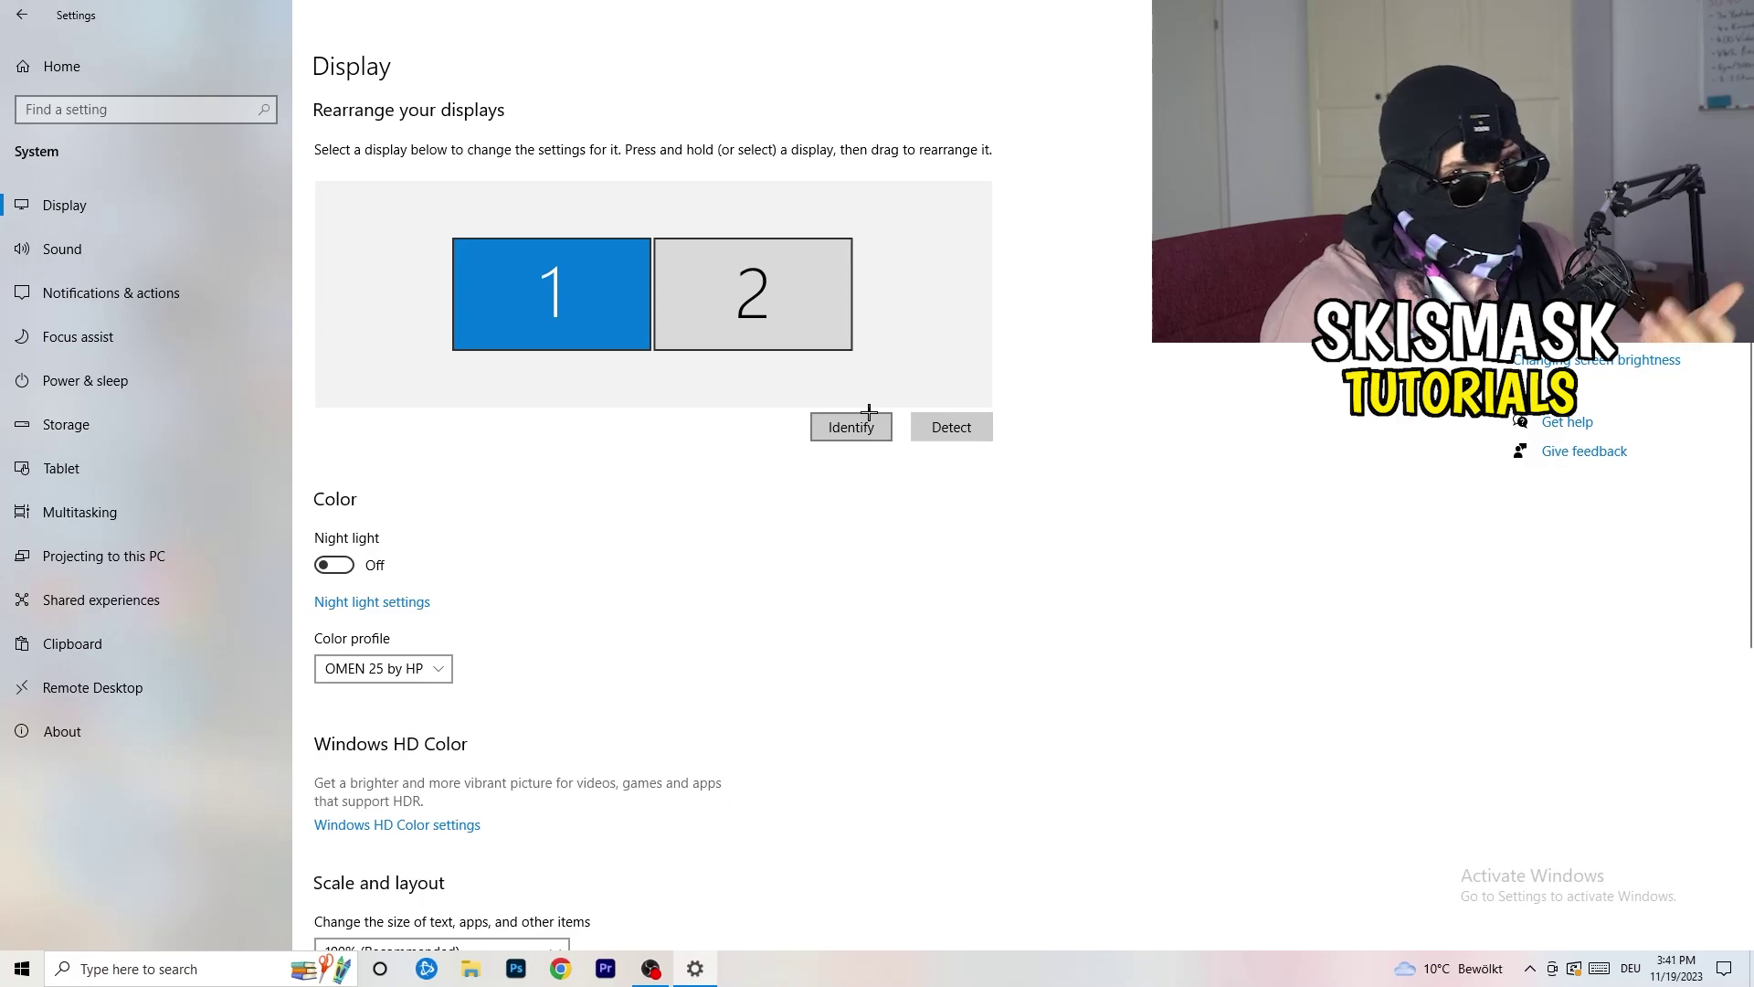
scroll(618, 502, down, 4)
scroll(621, 501, up, 4)
scroll(621, 502, down, 4)
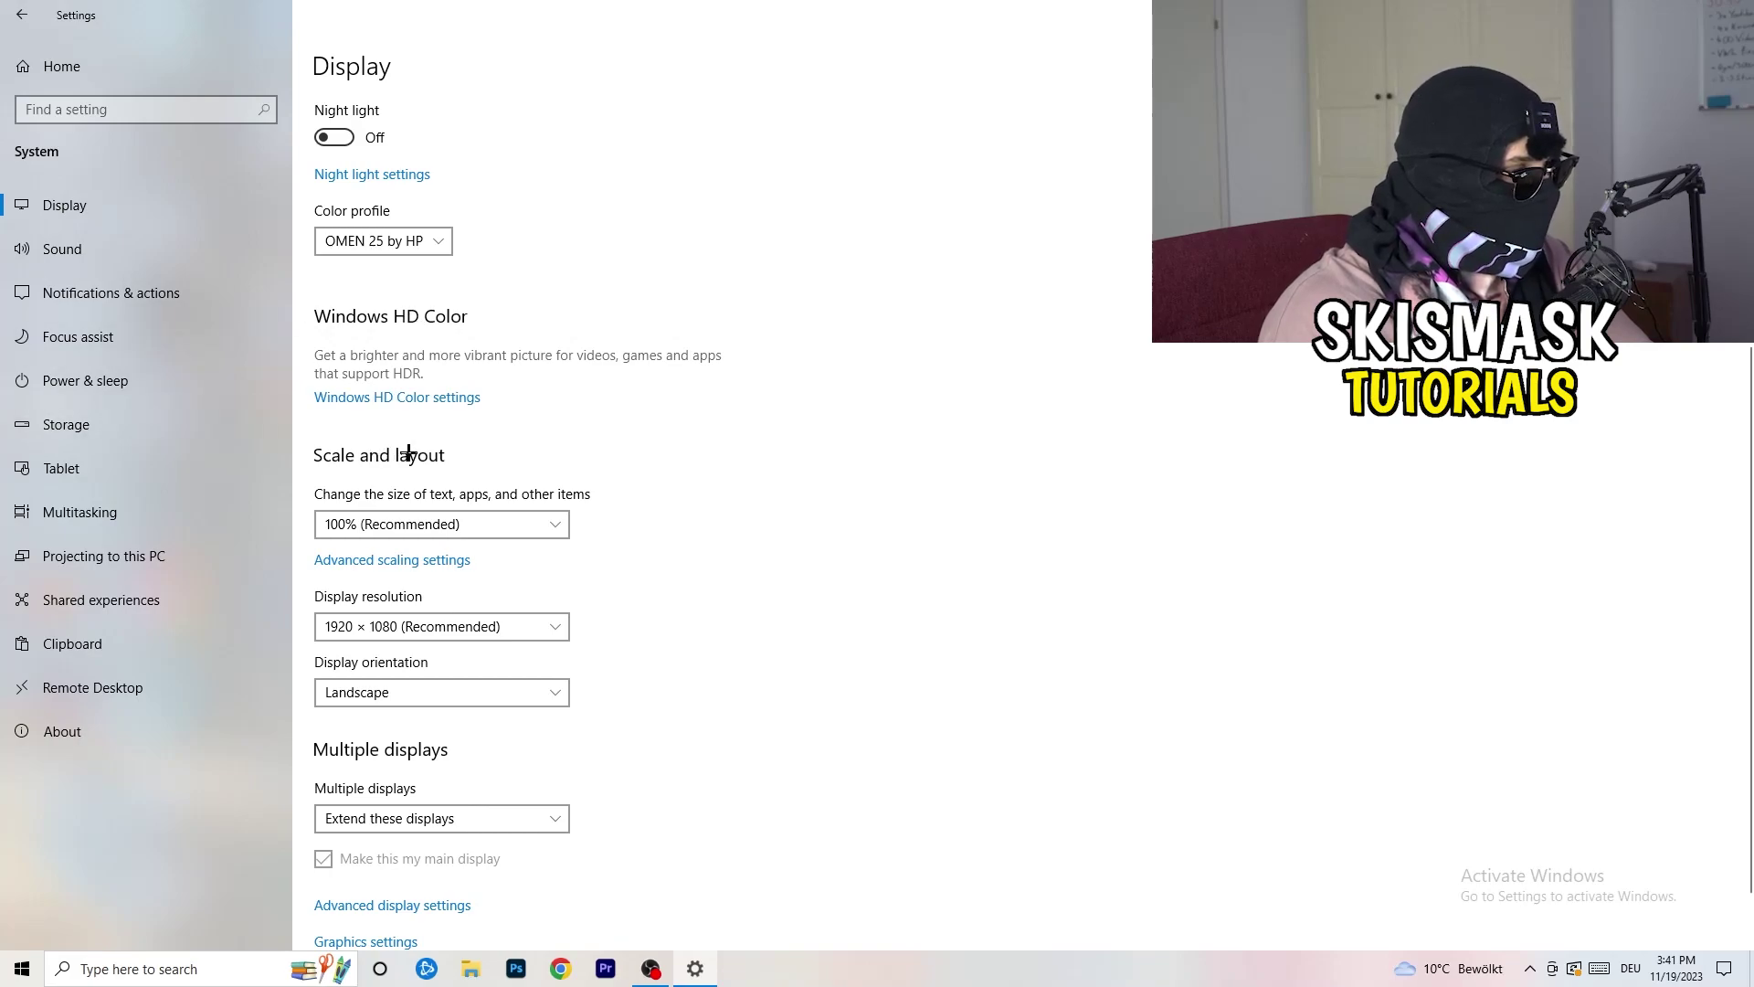
click(539, 519)
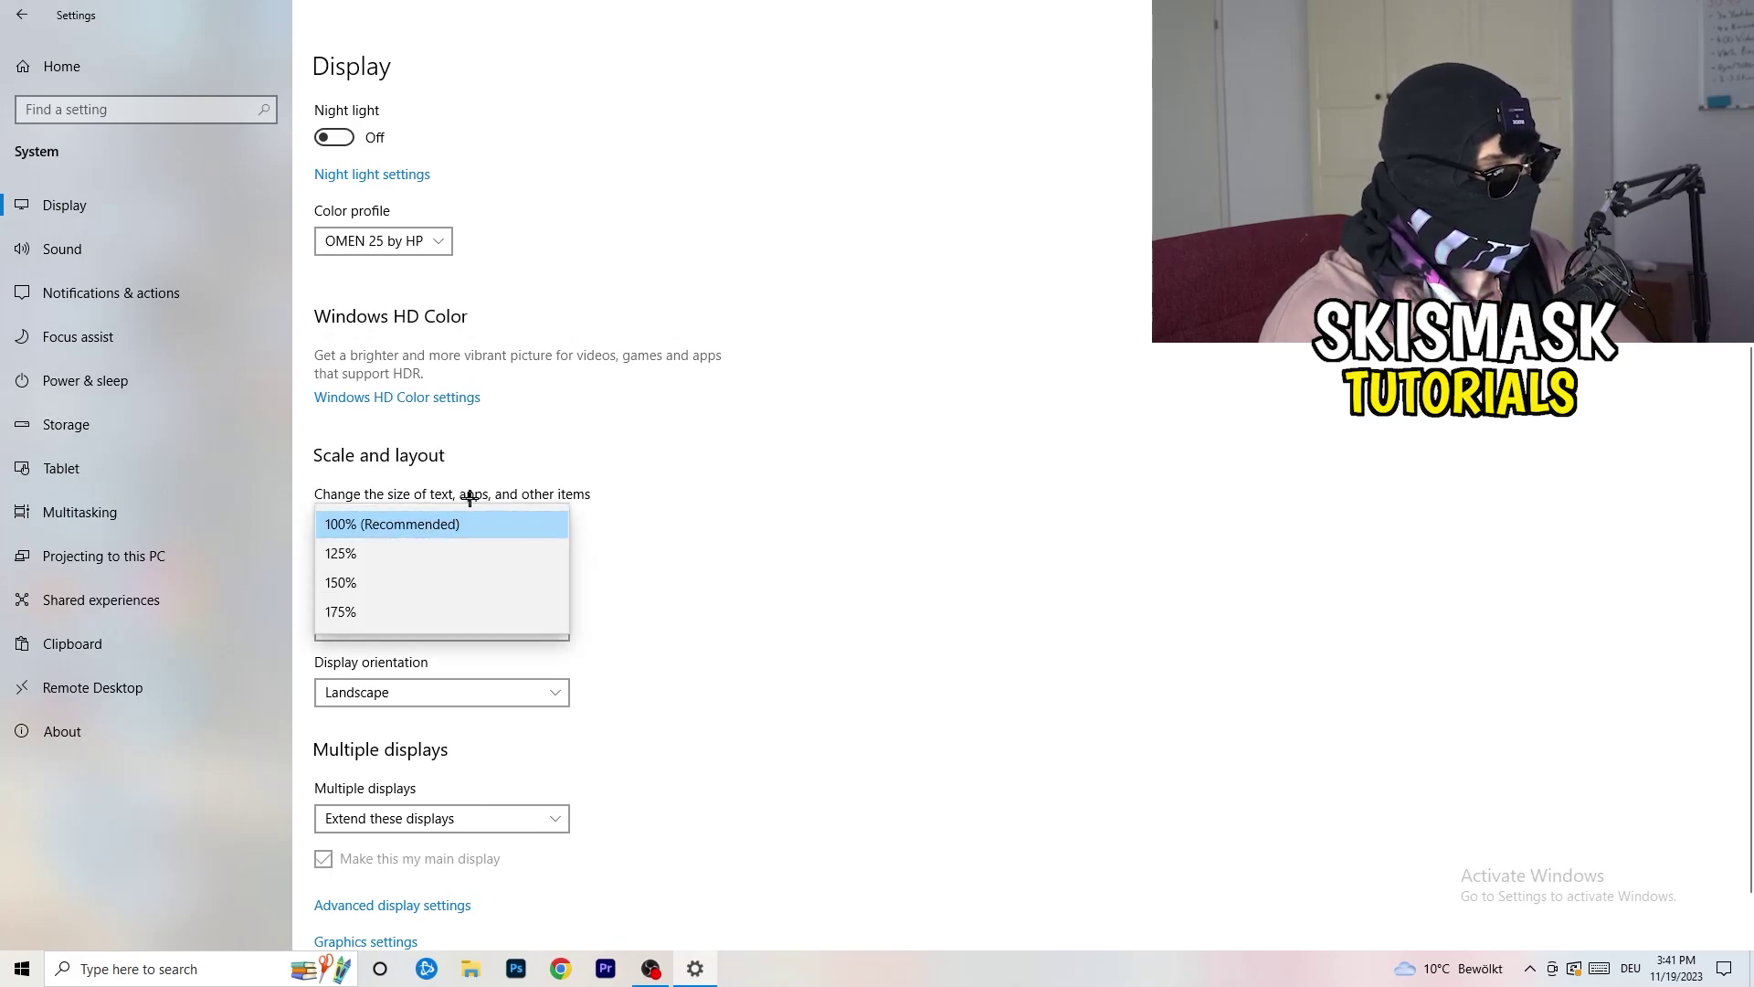
click(623, 492)
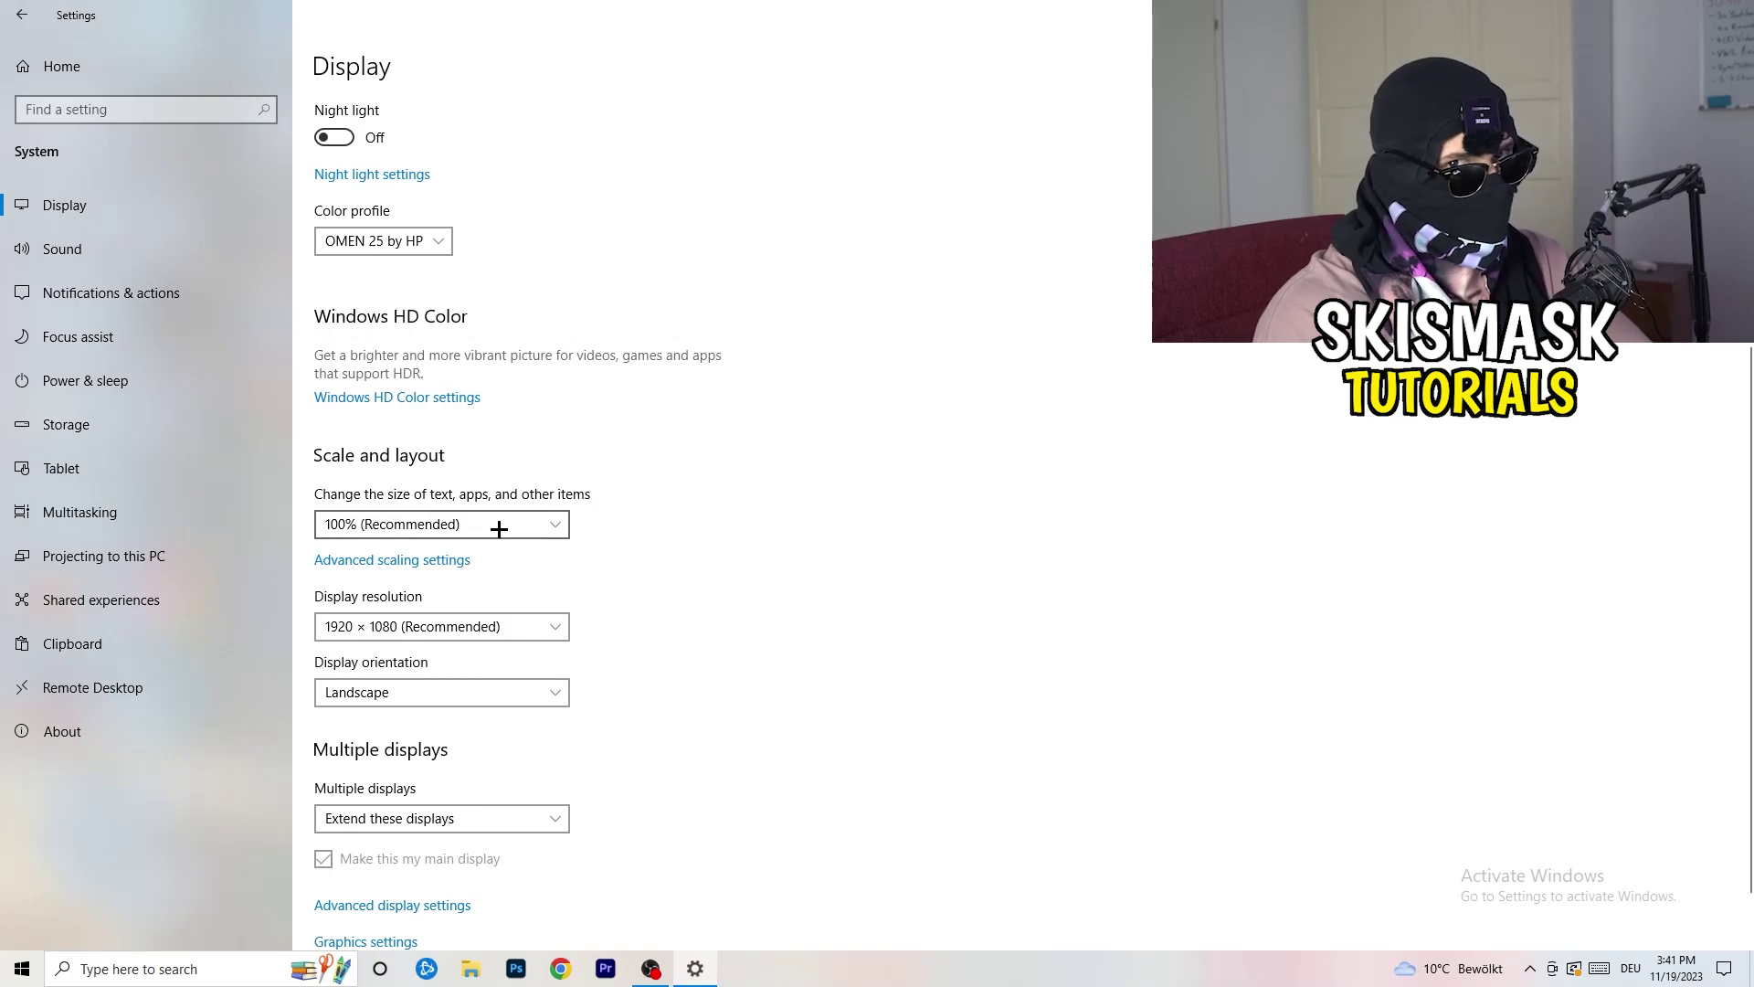
scroll(481, 533, down, 2)
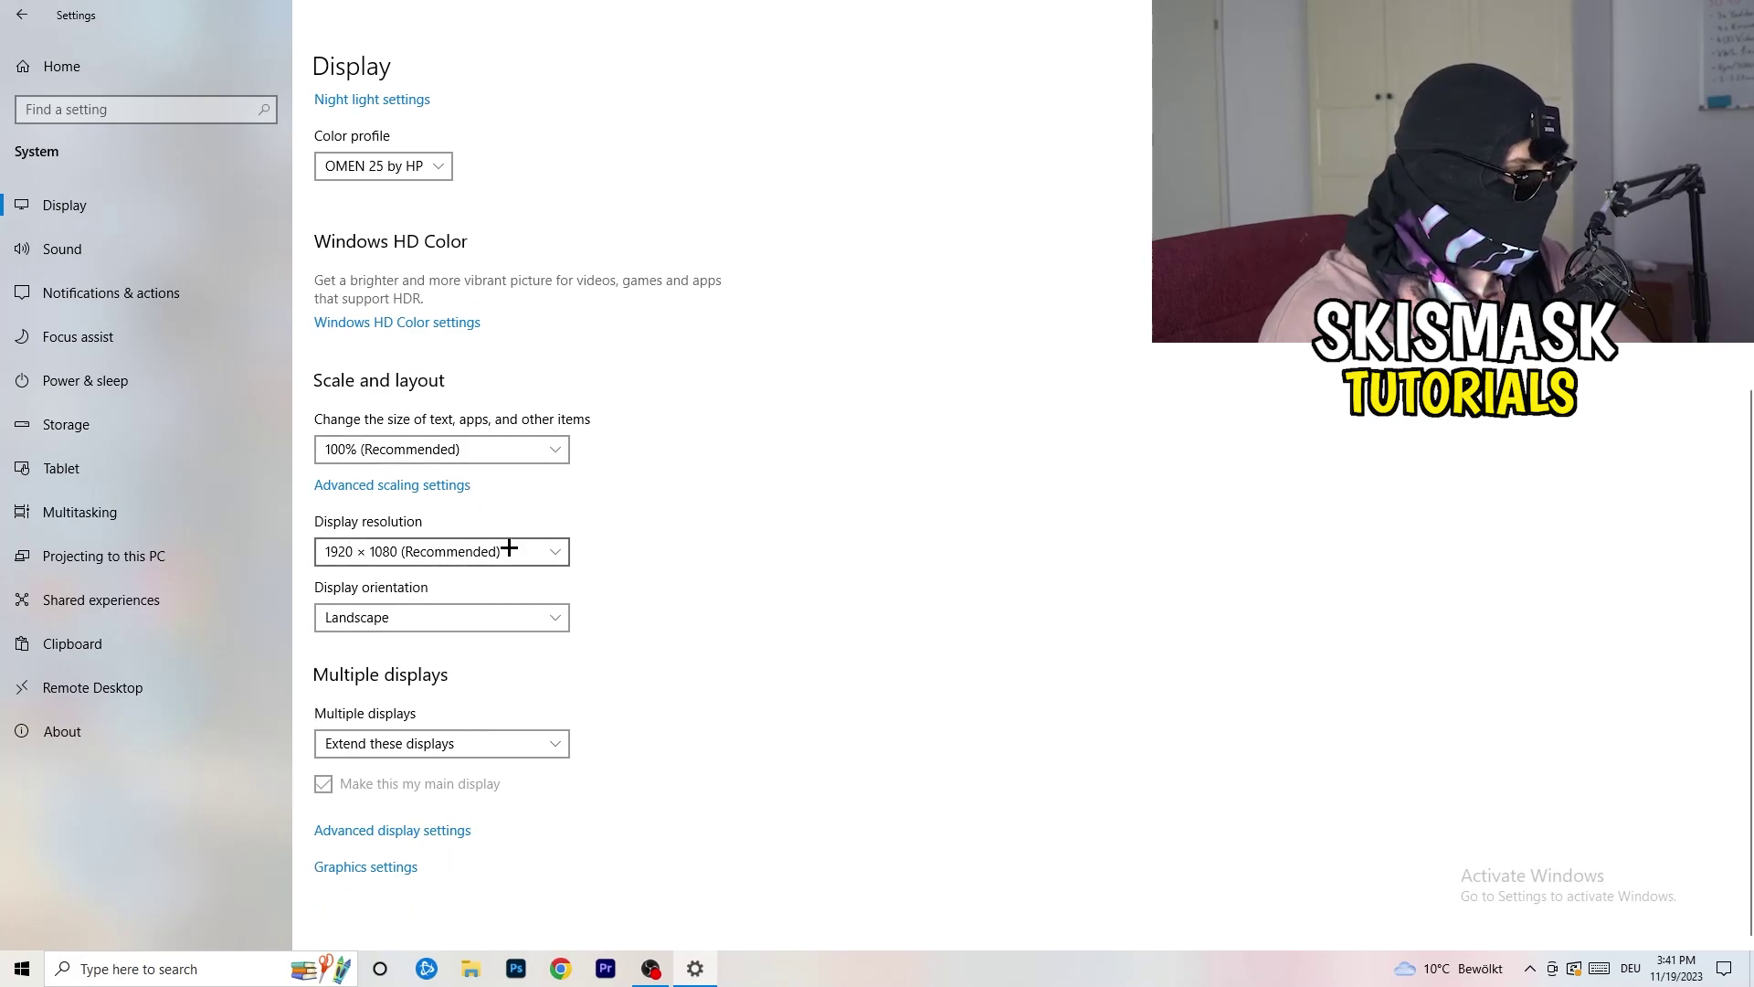
key(alt+Down)
key(Escape)
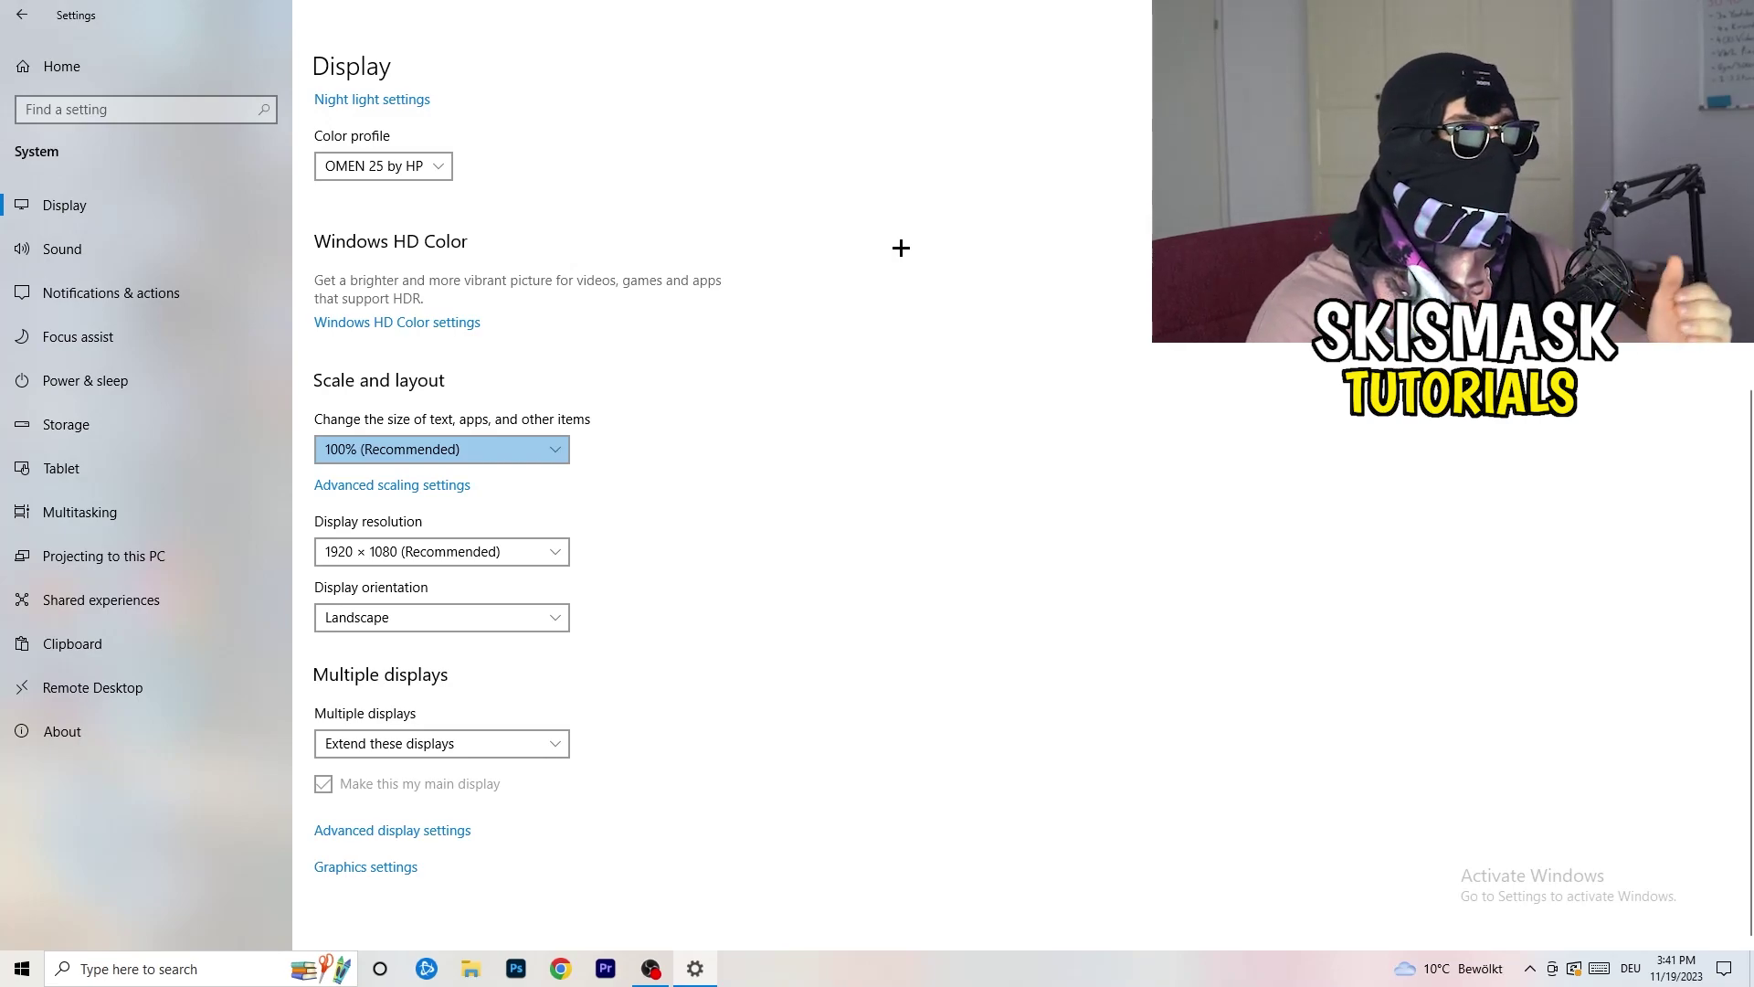
Keep the display resolution at 1920 × 1080, then move to the Storage page.
click(521, 551)
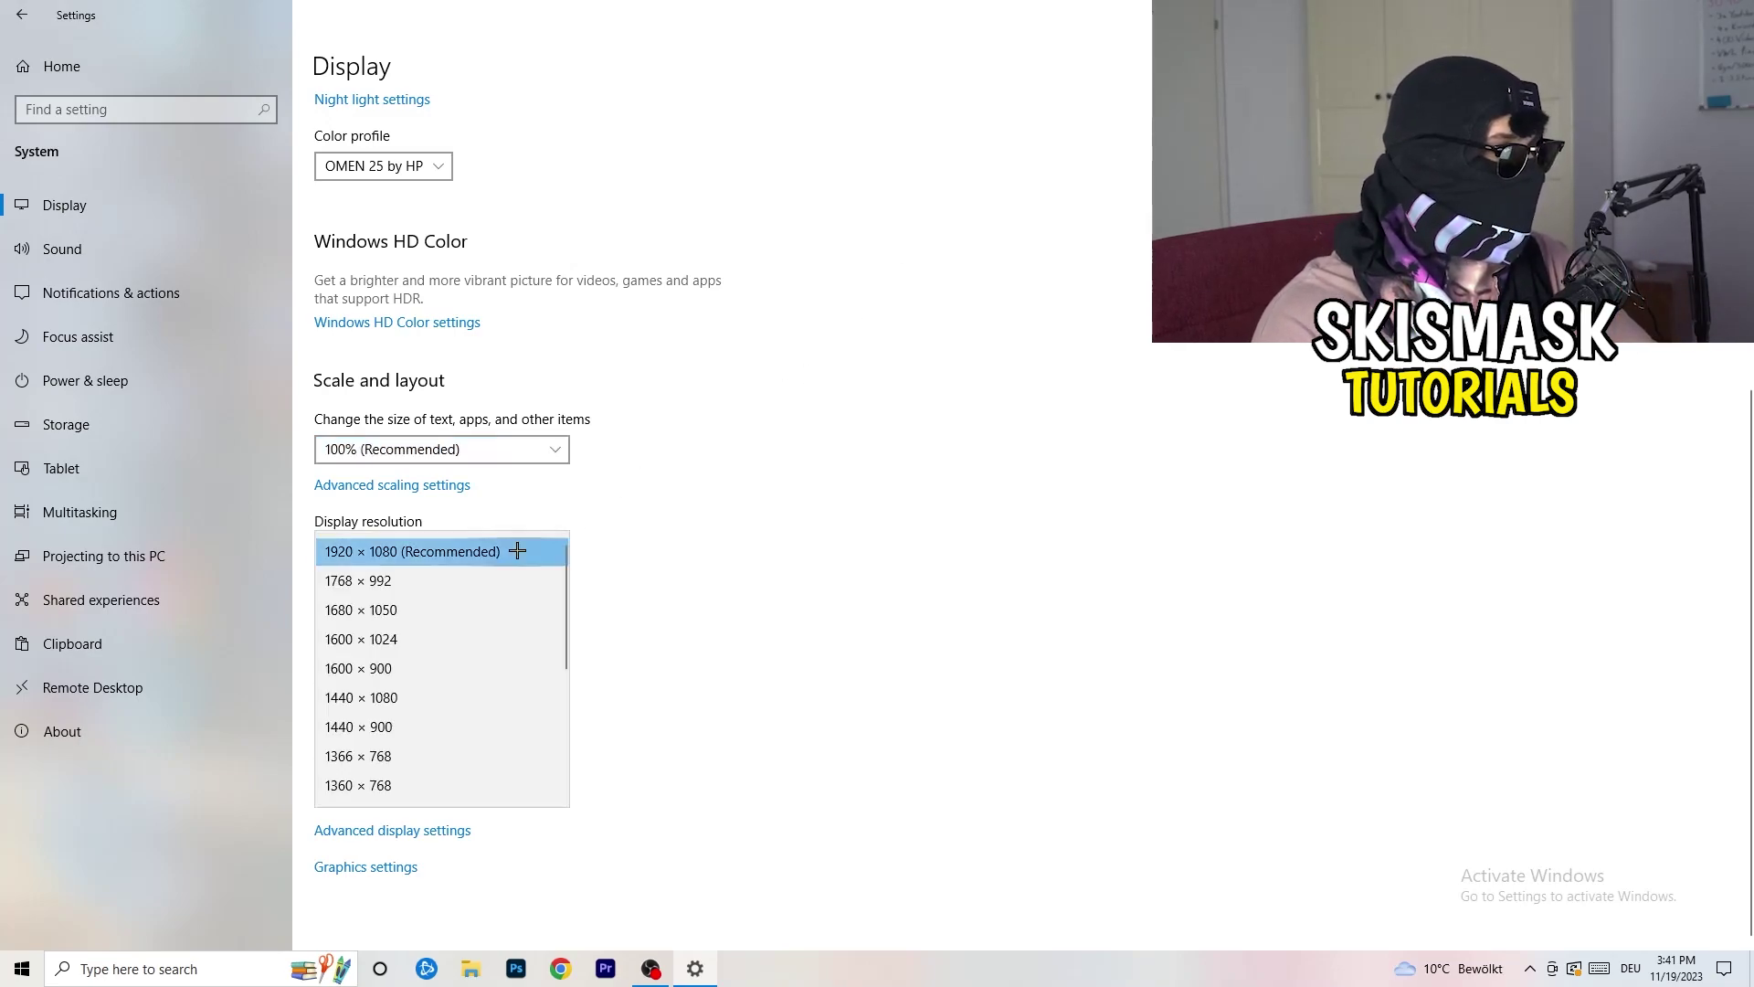
click(634, 520)
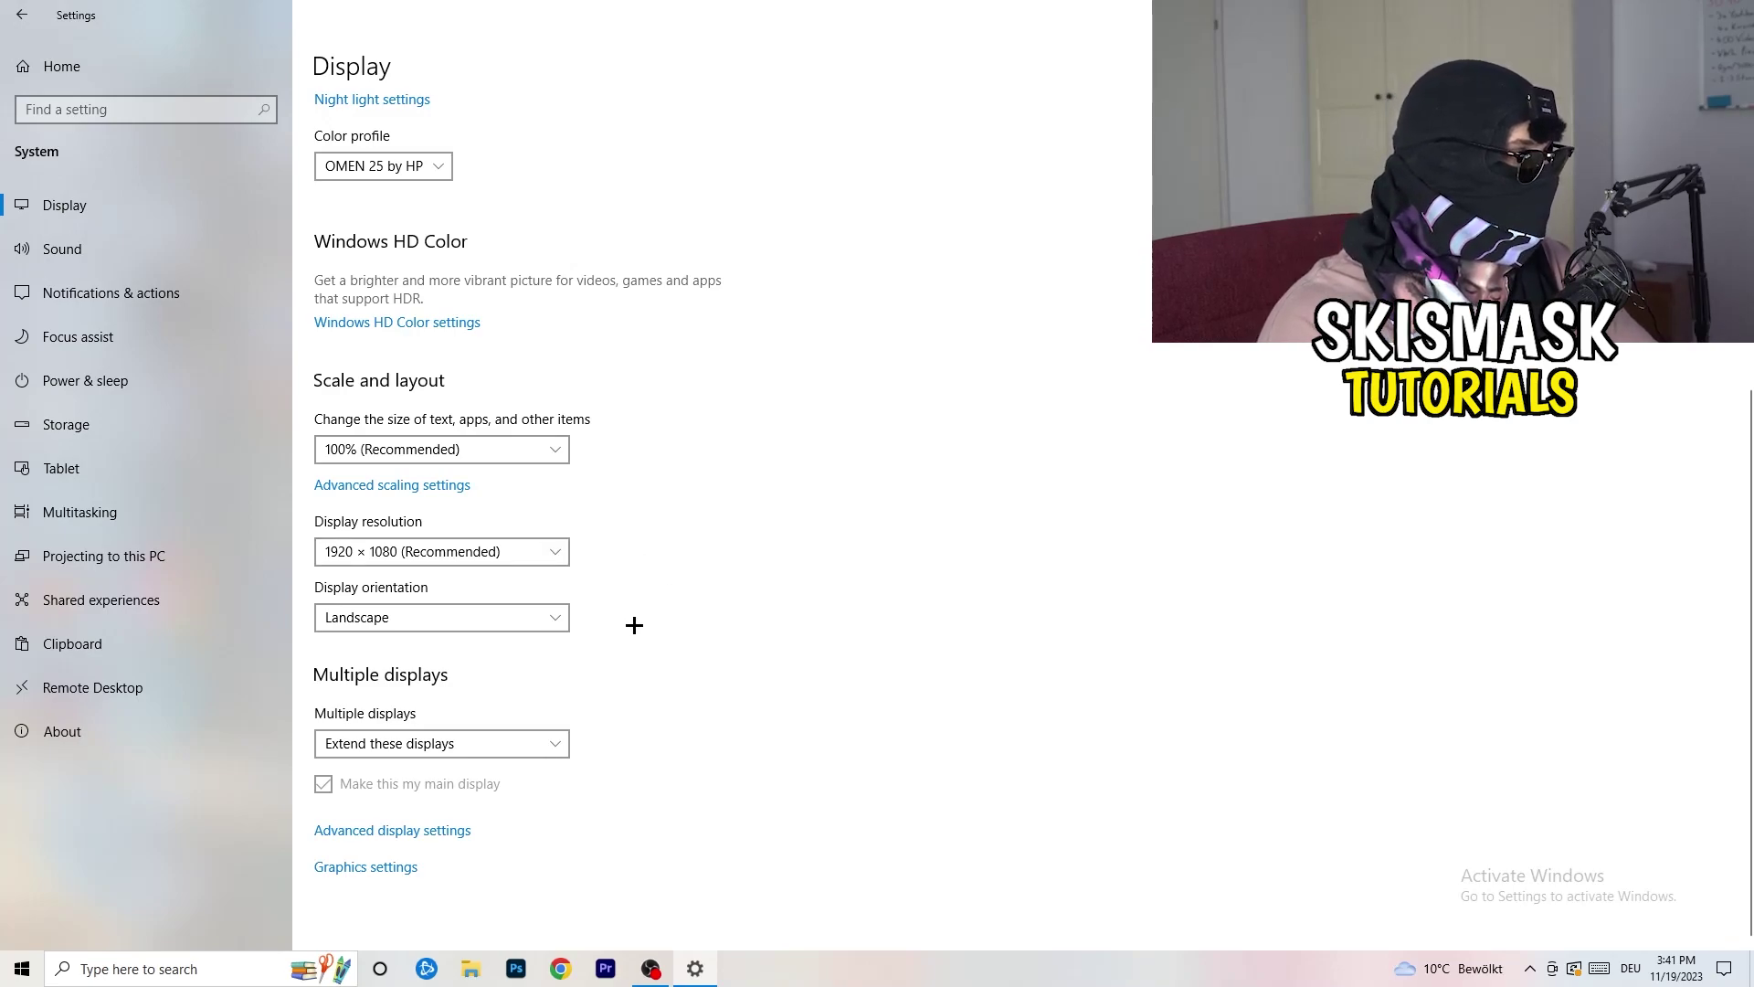
click(146, 424)
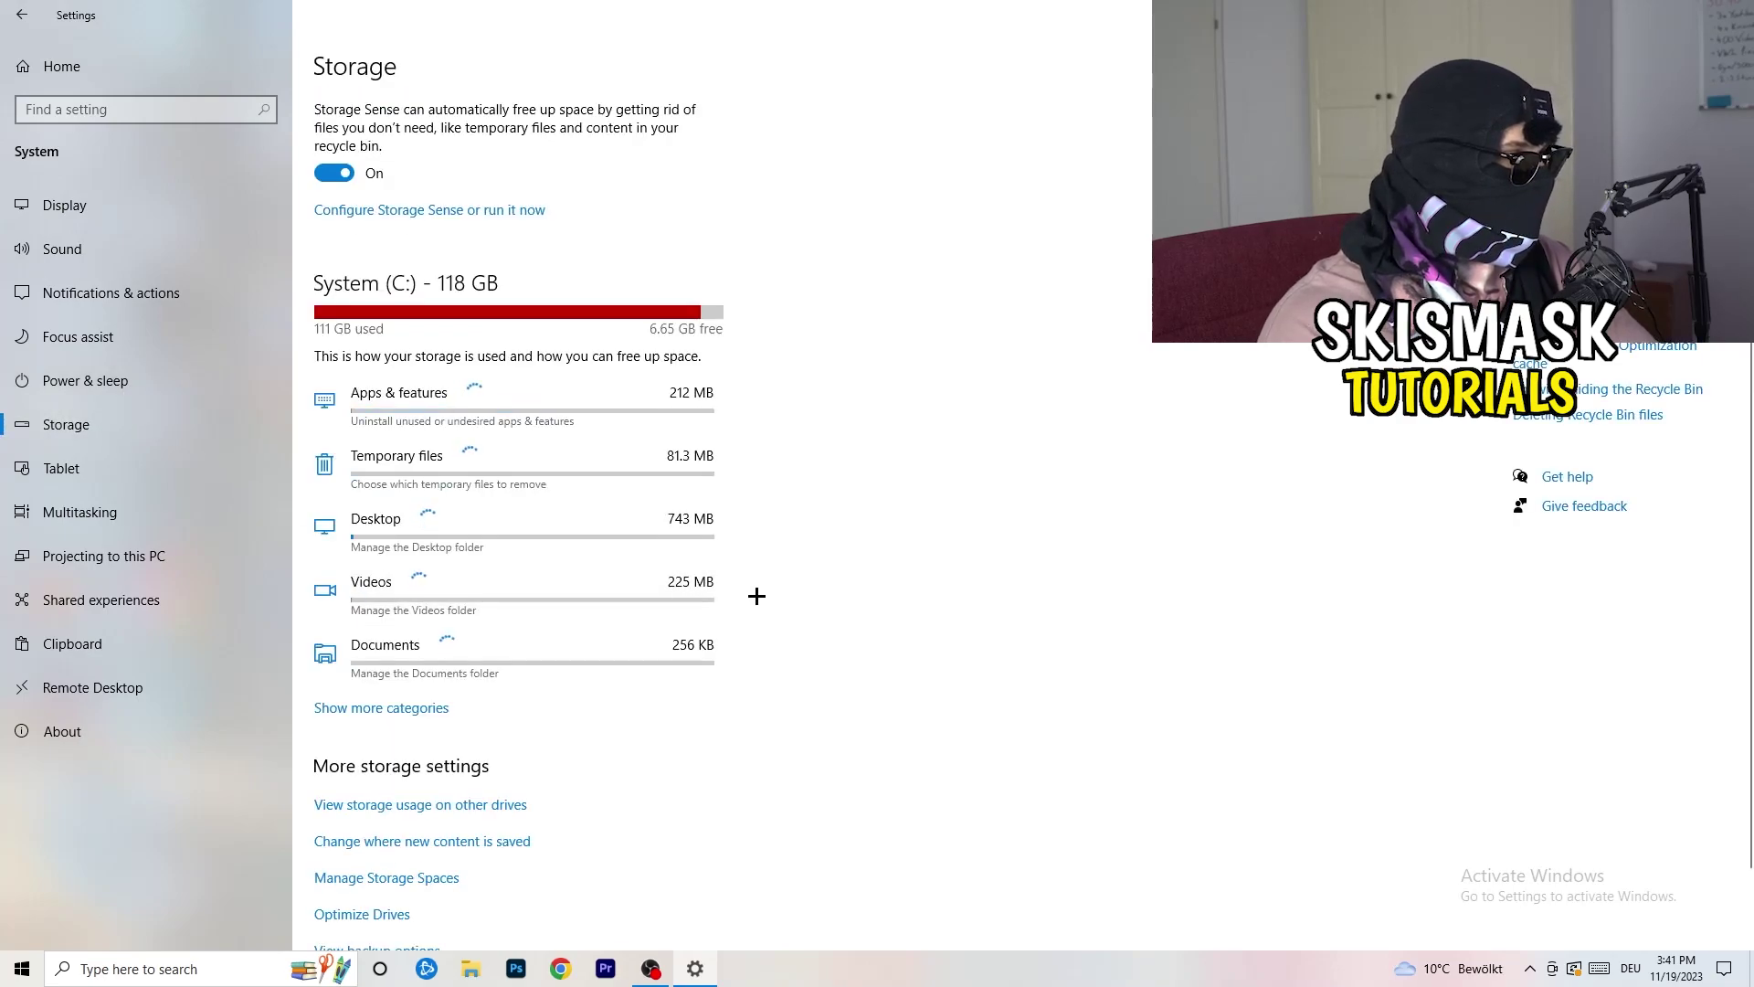
Configure Storage Sense to run weekly with 14-day recycle bin cleanup, without deleting unused temporary files.
scroll(755, 595, down, 2)
scroll(763, 599, up, 2)
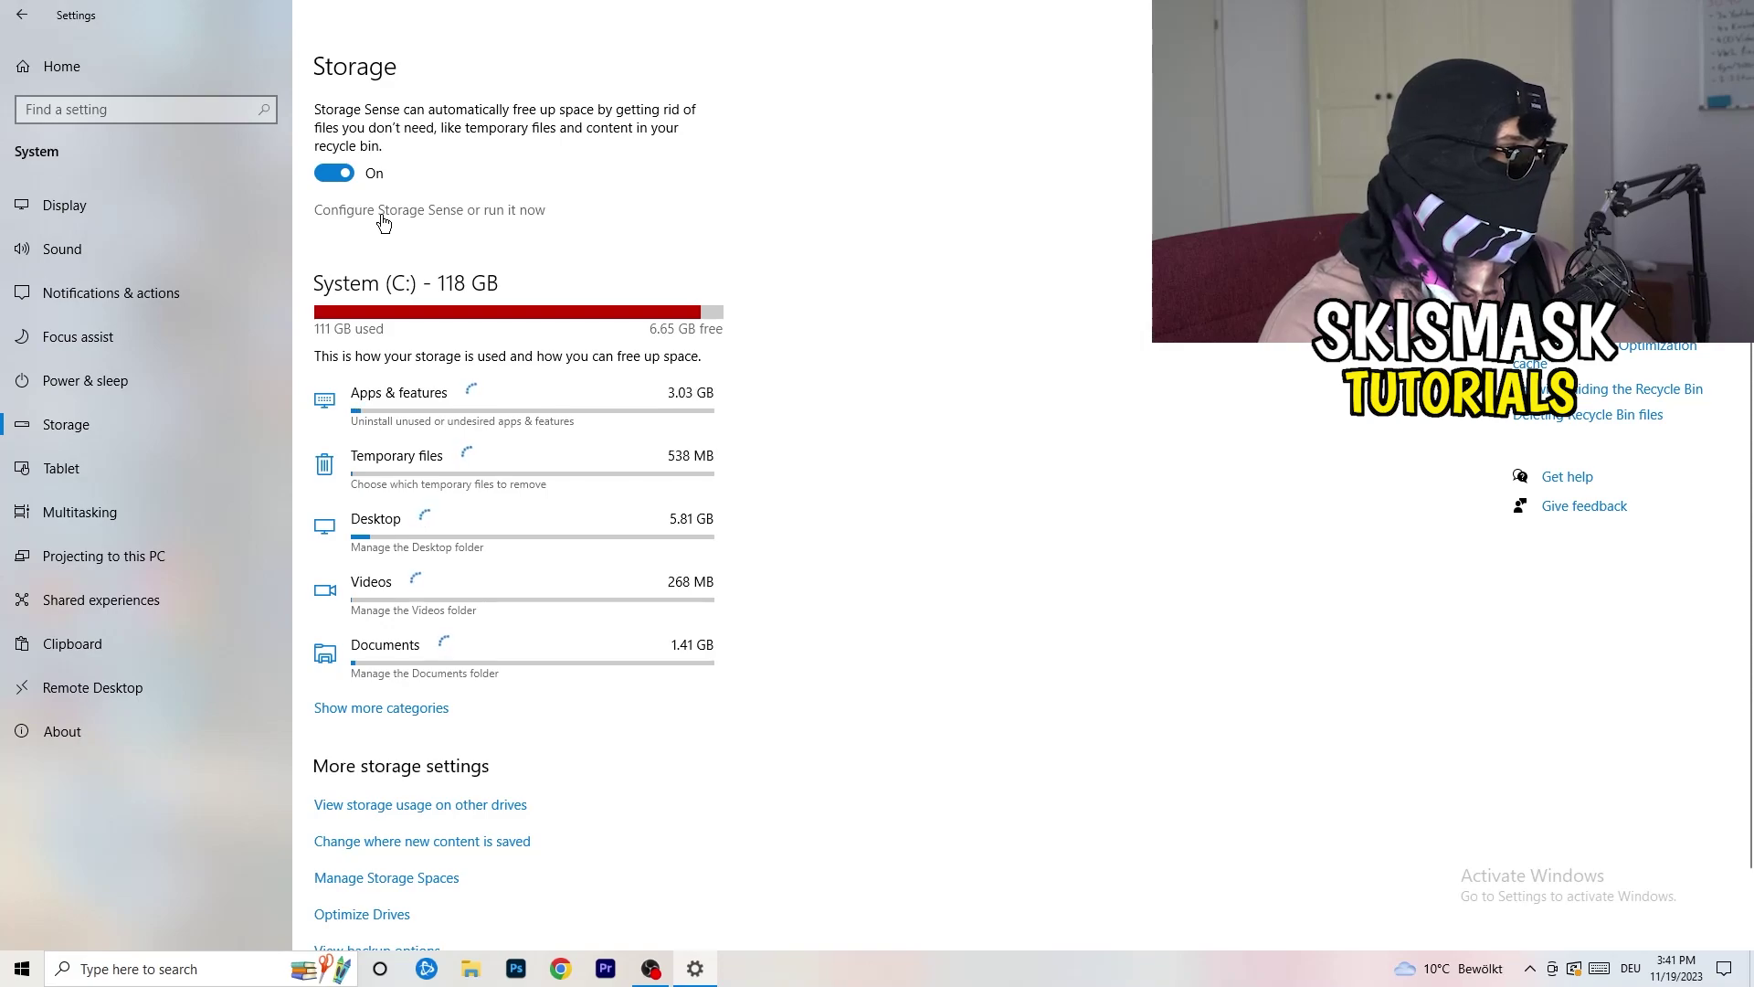
click(384, 212)
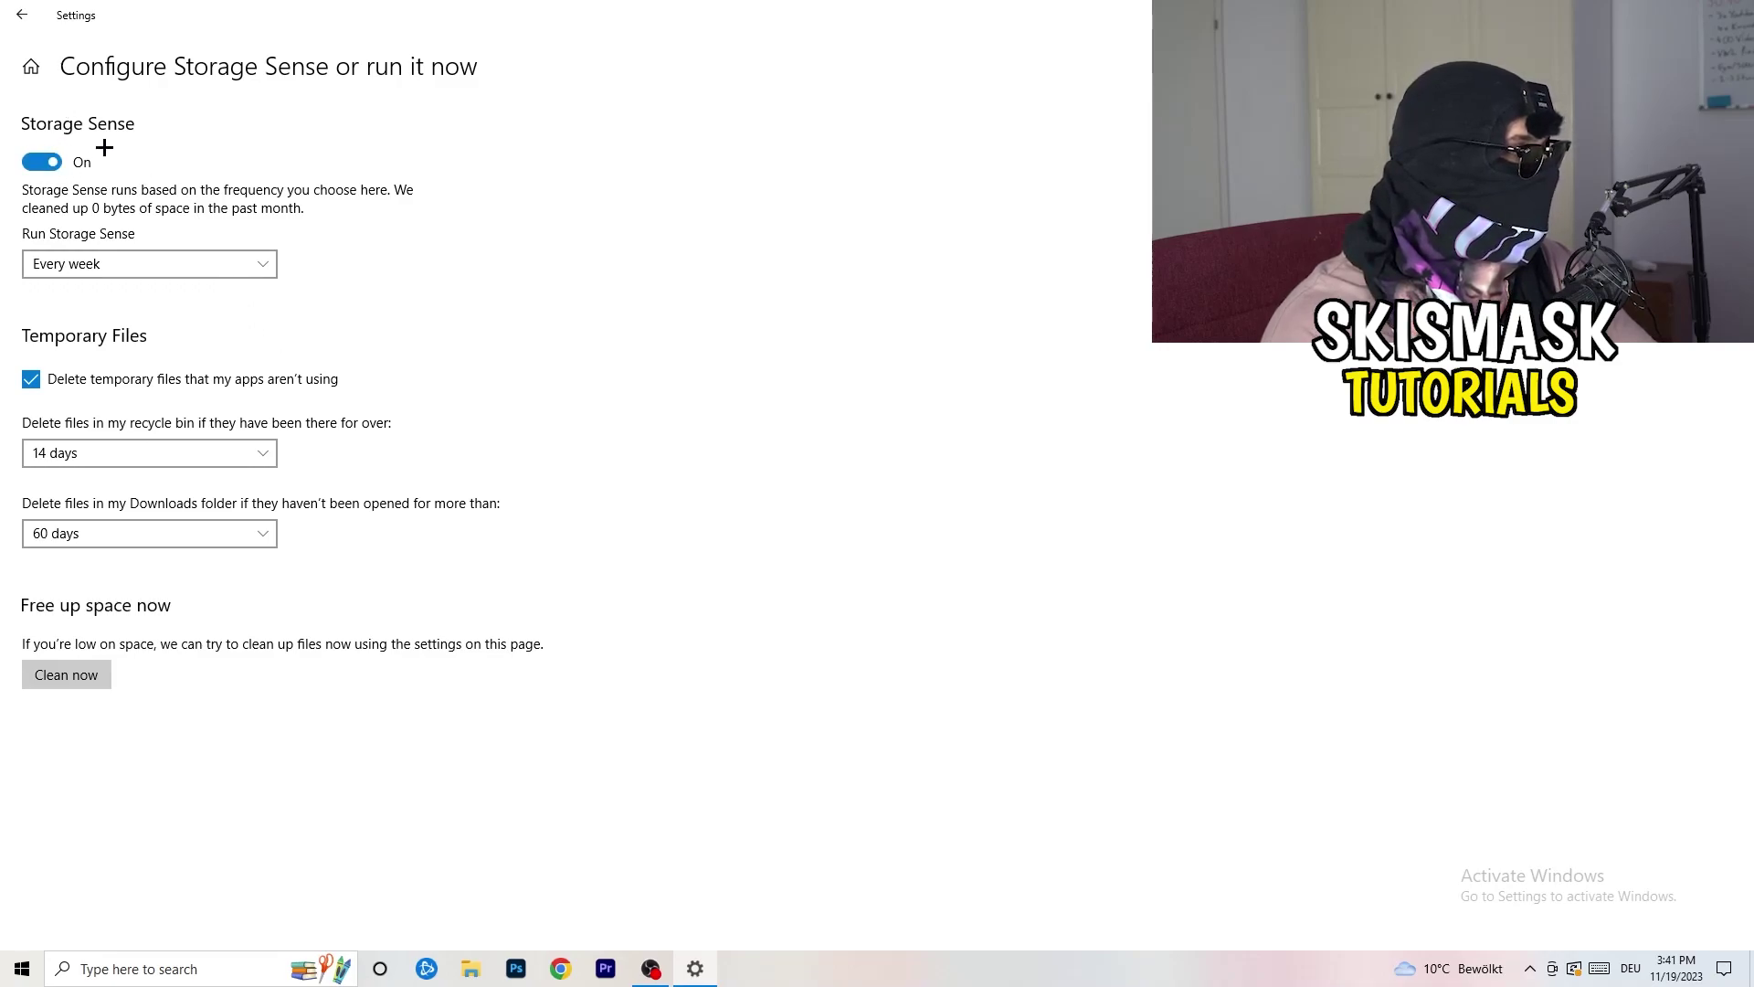
click(69, 263)
click(127, 259)
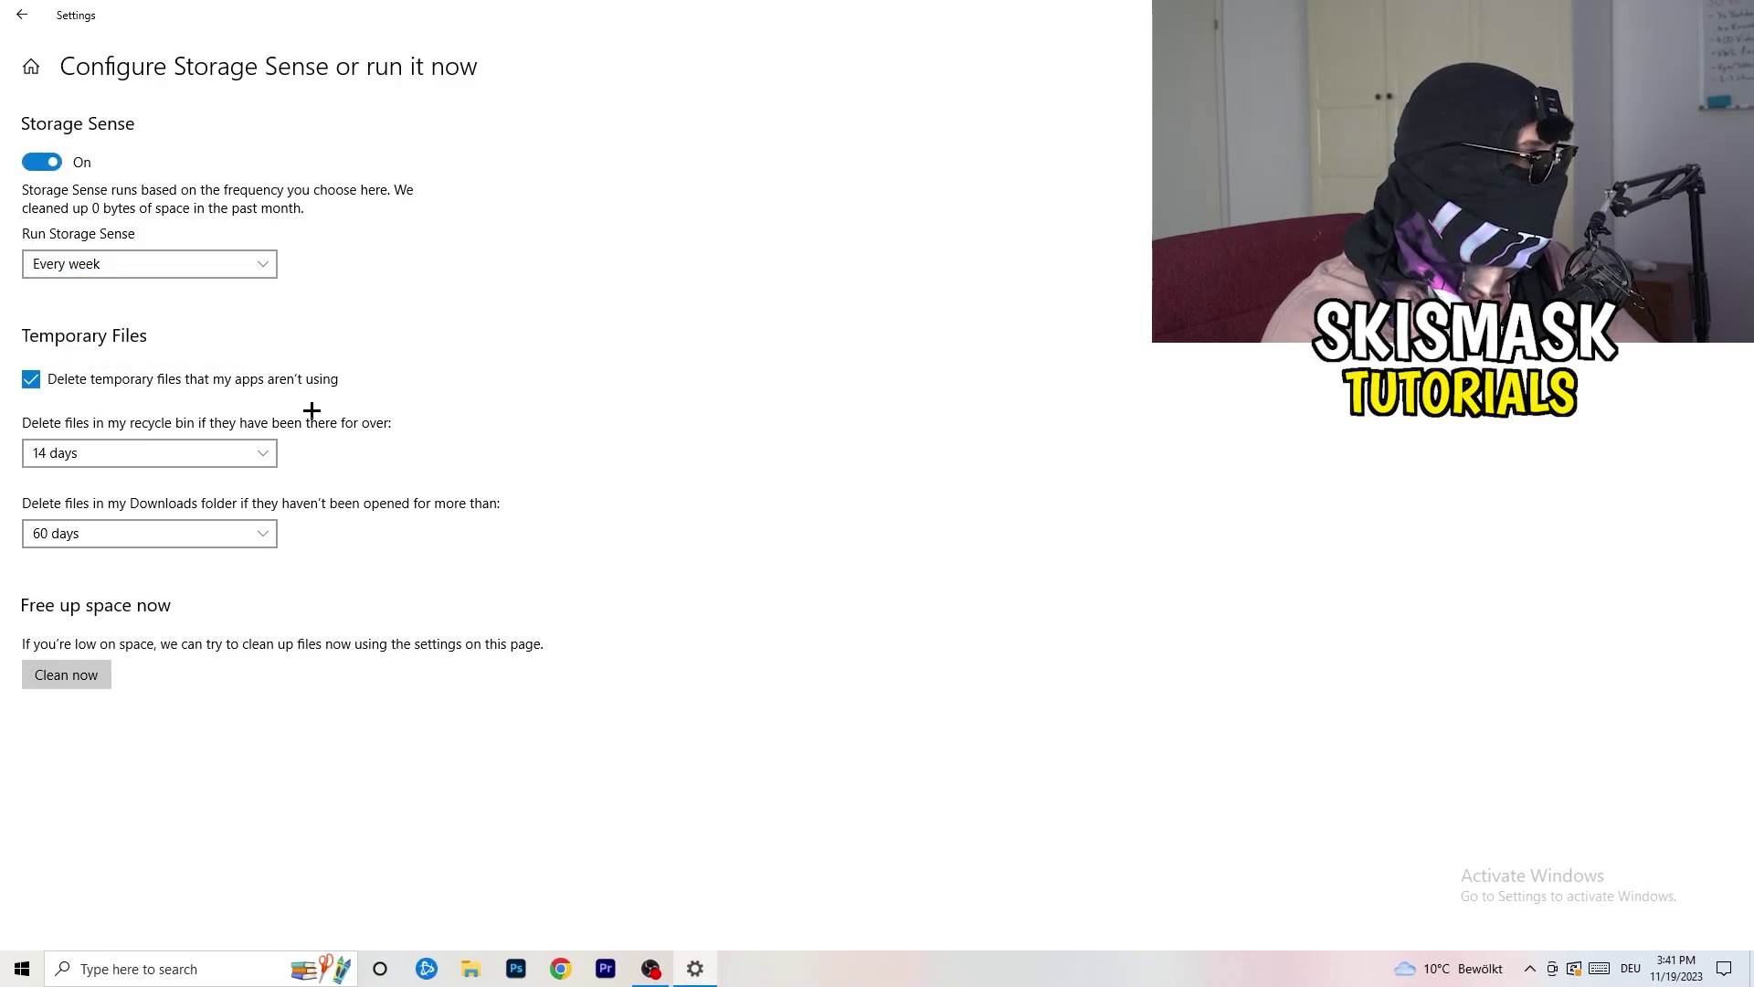
click(274, 381)
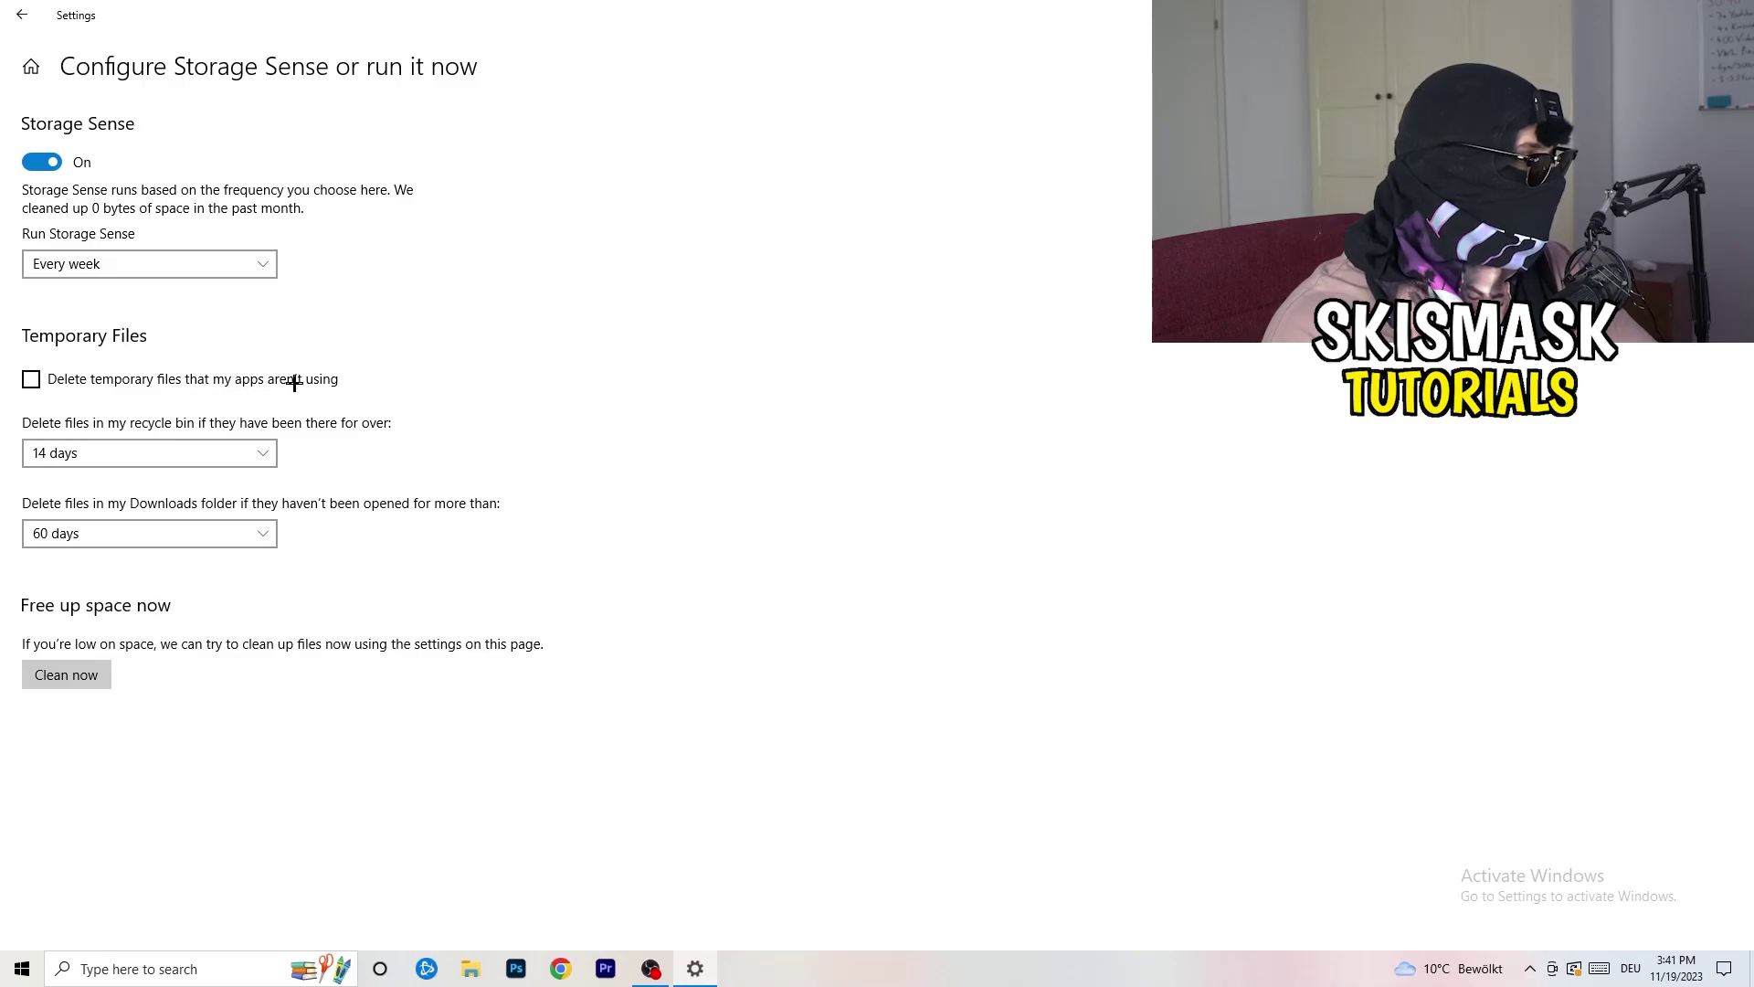
click(128, 452)
click(333, 571)
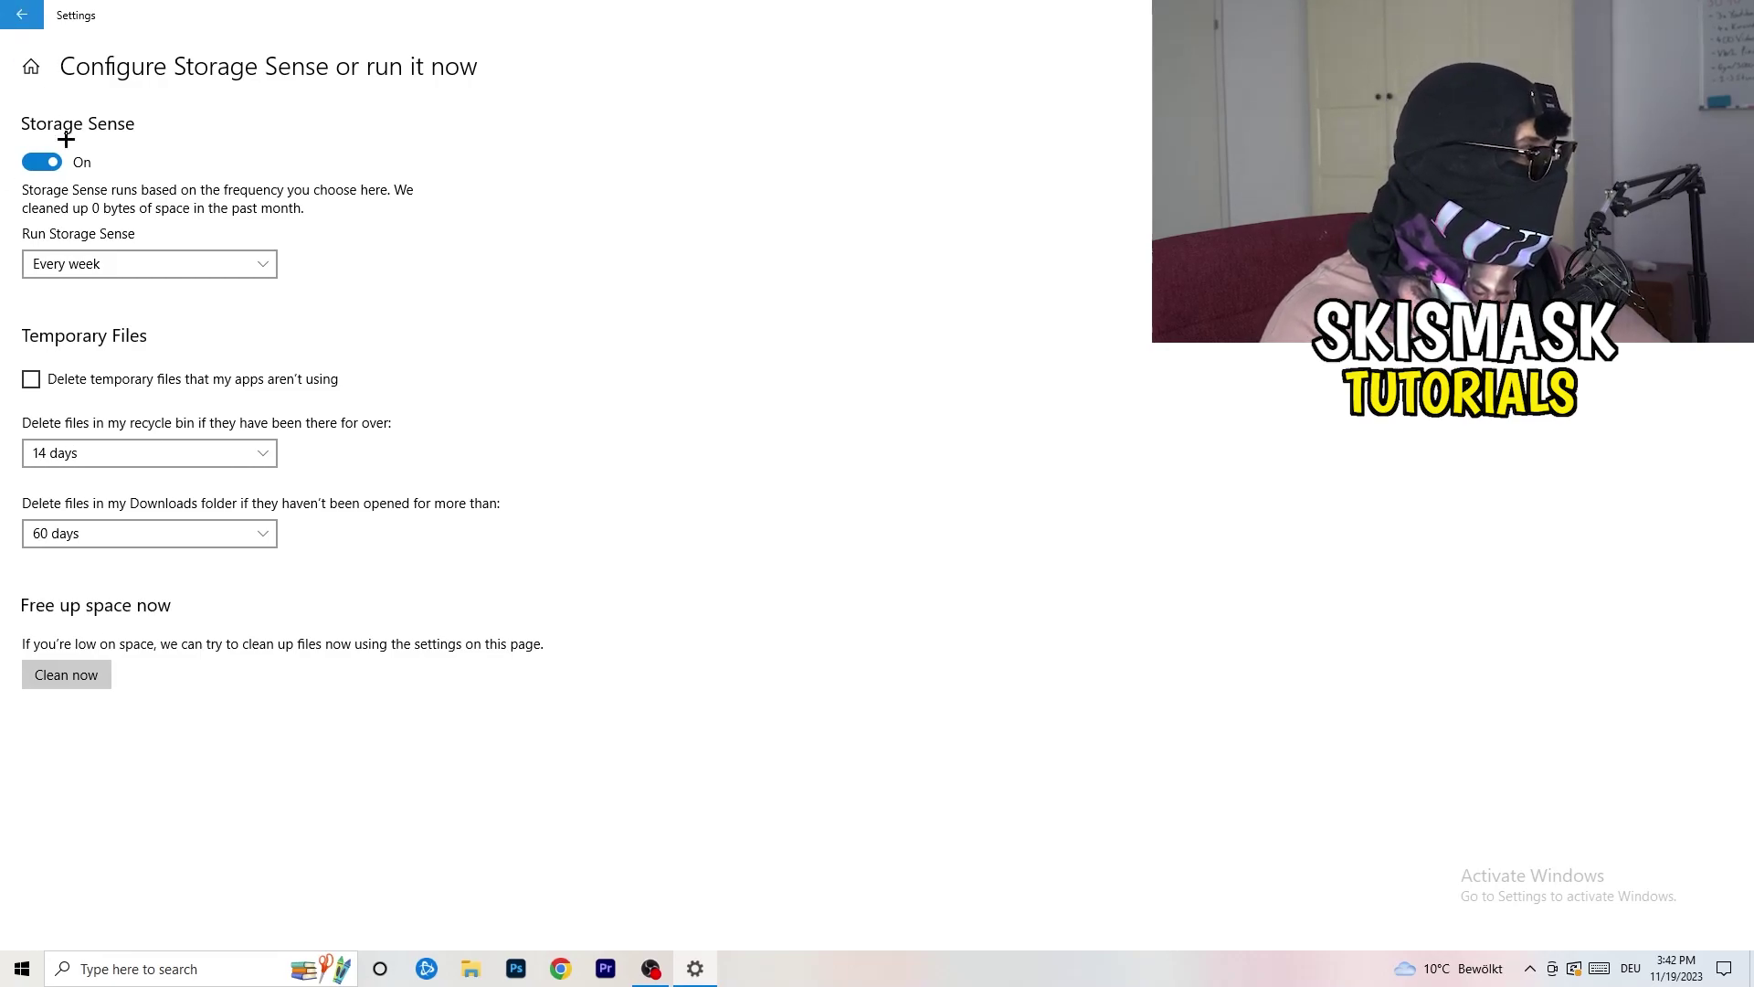
key(alt+Left)
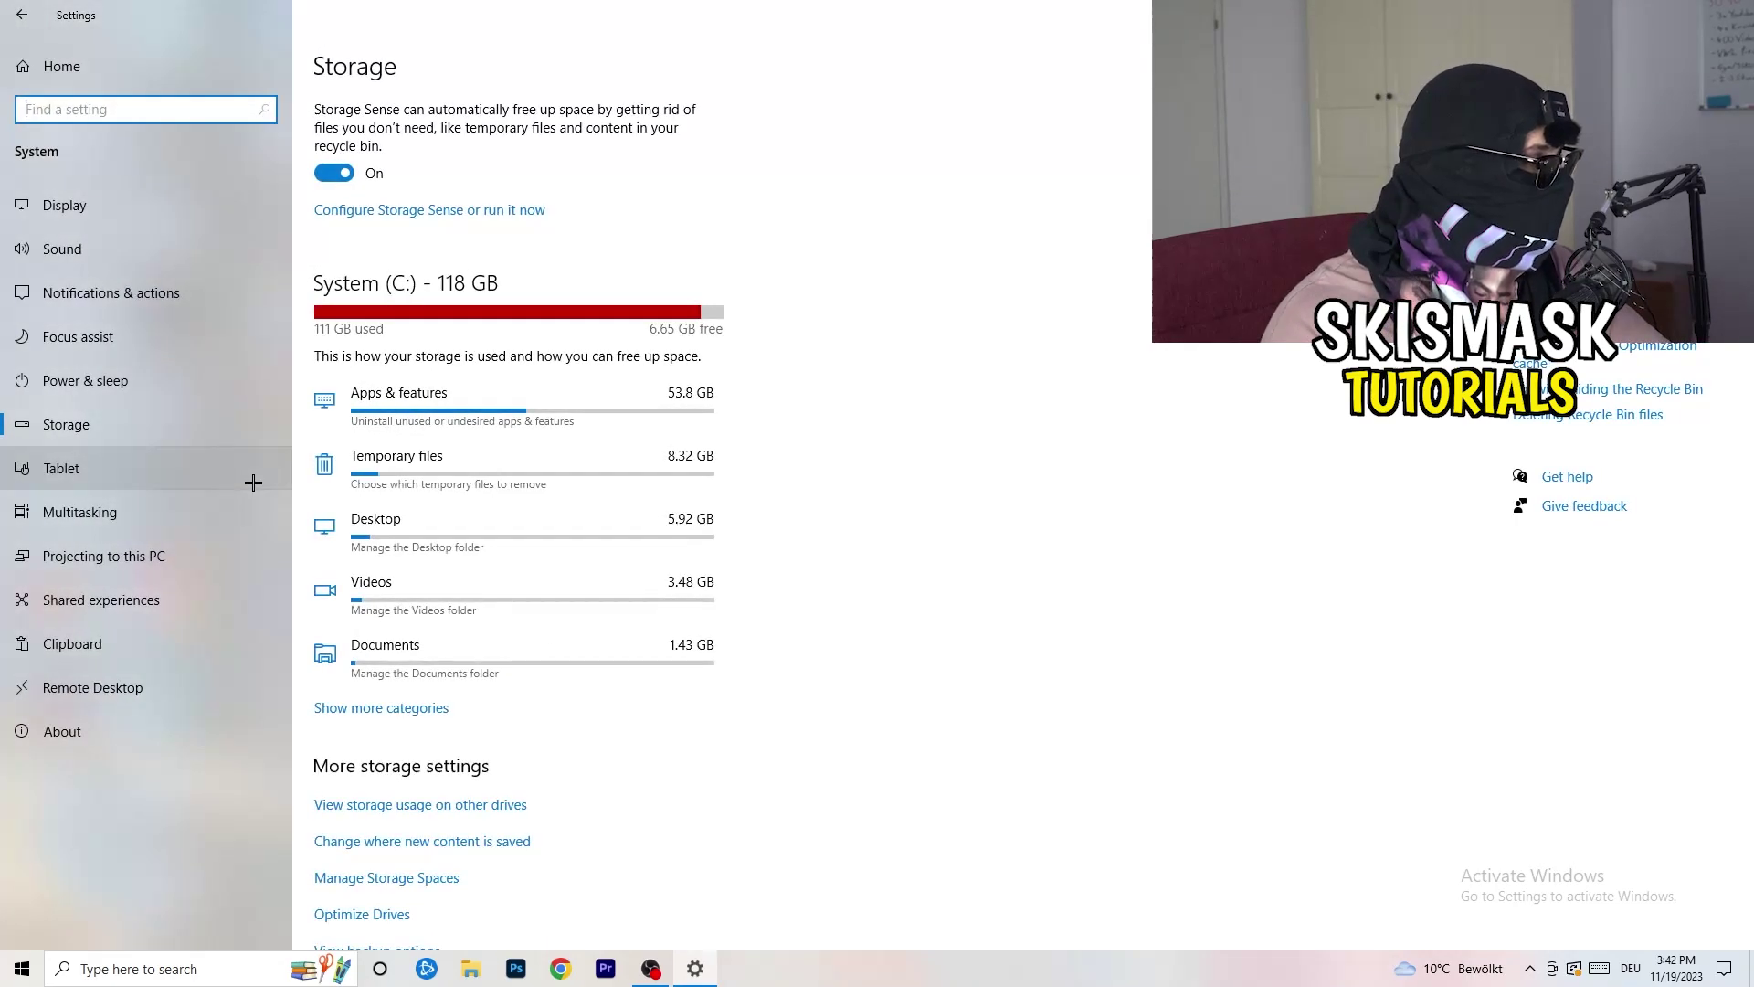
Review Power & sleep and the additional power plans, leaving Balanced as the active plan.
click(203, 392)
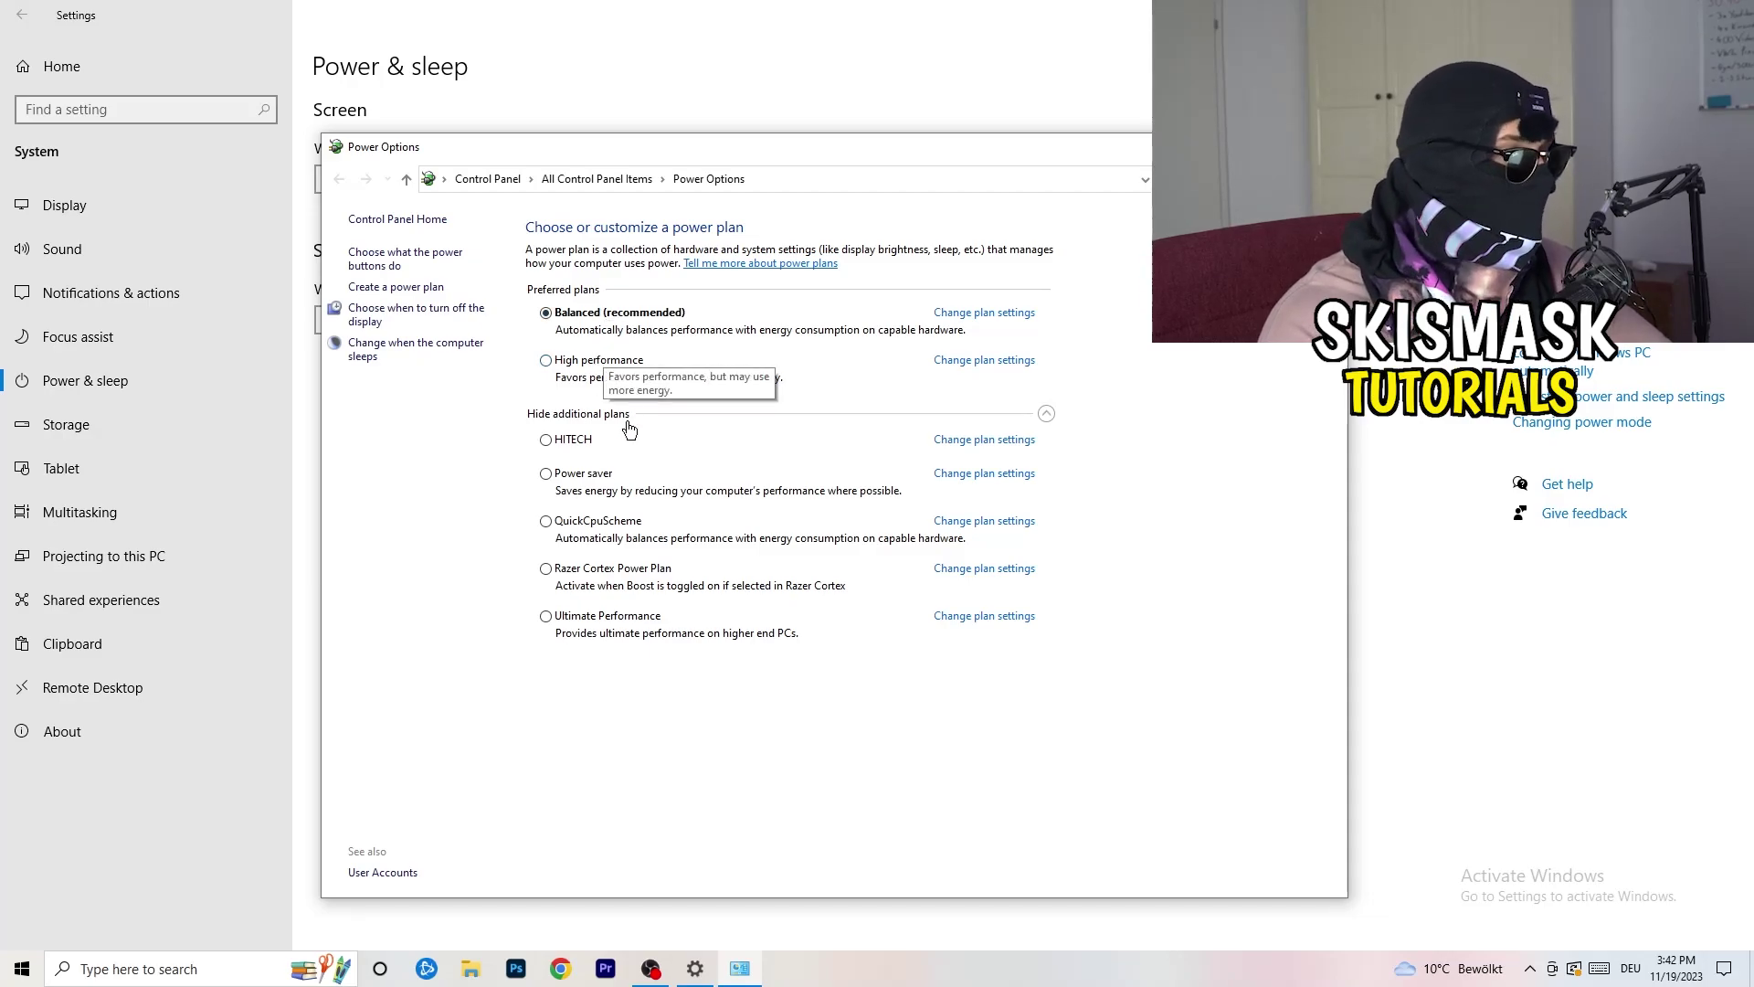
click(1047, 414)
click(1047, 414)
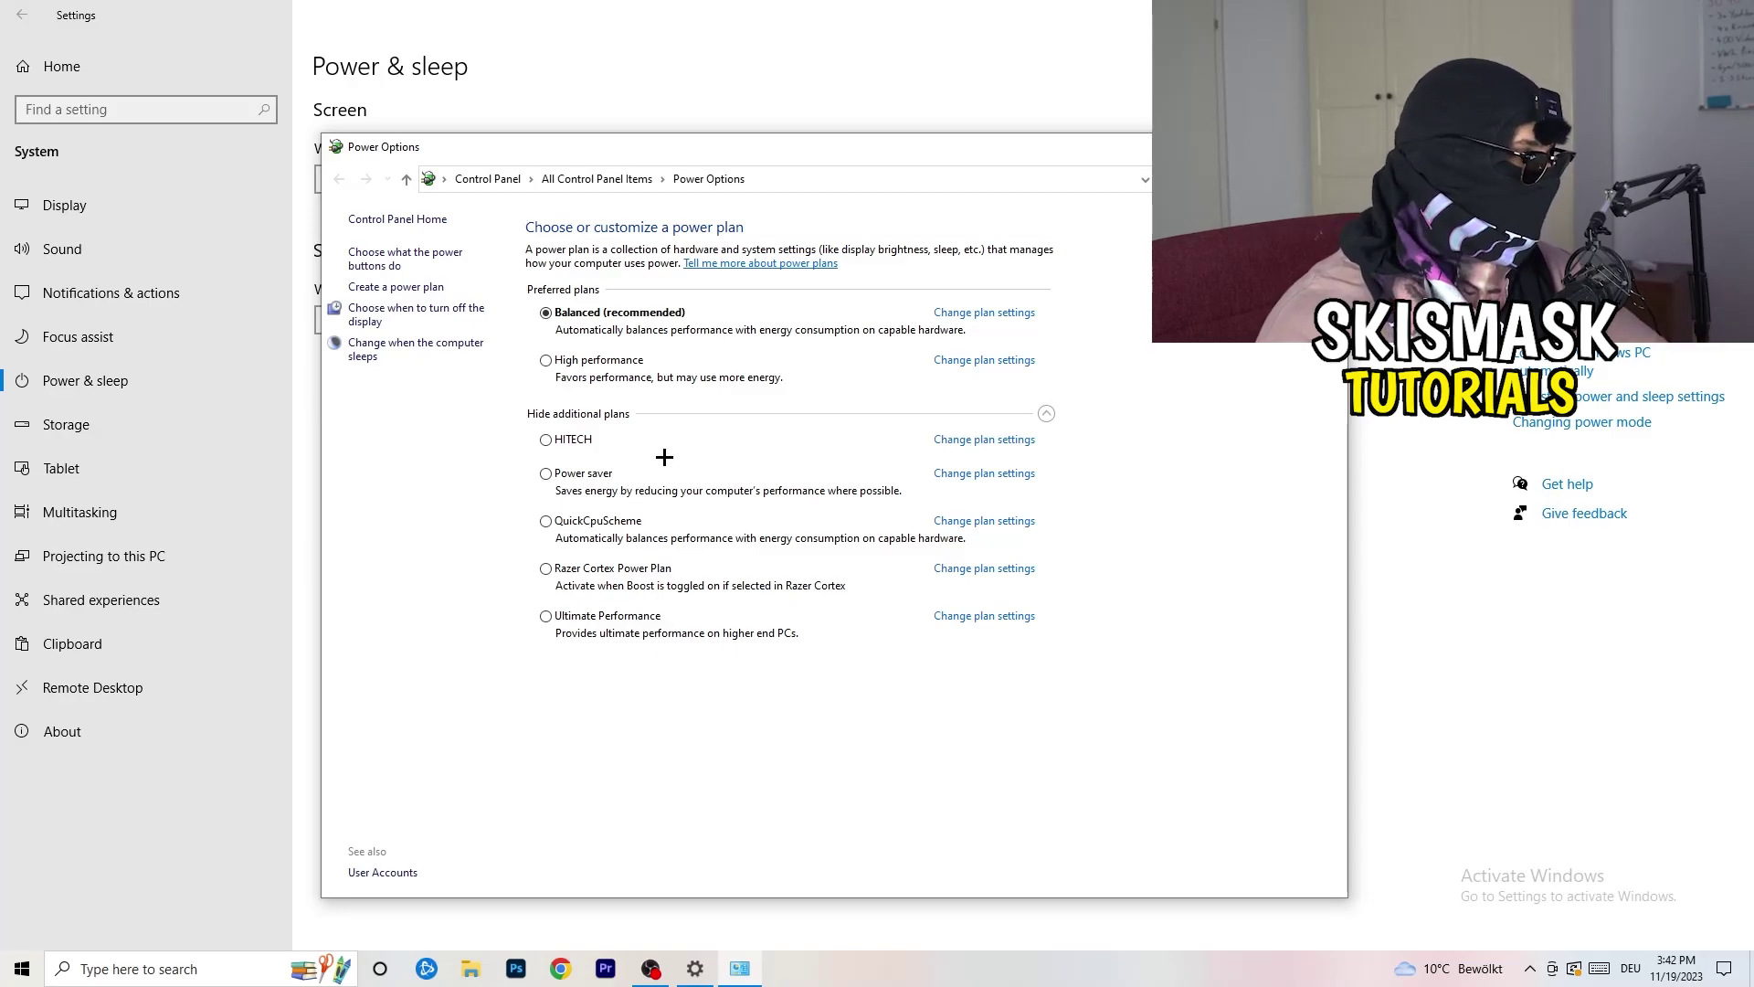
click(1326, 146)
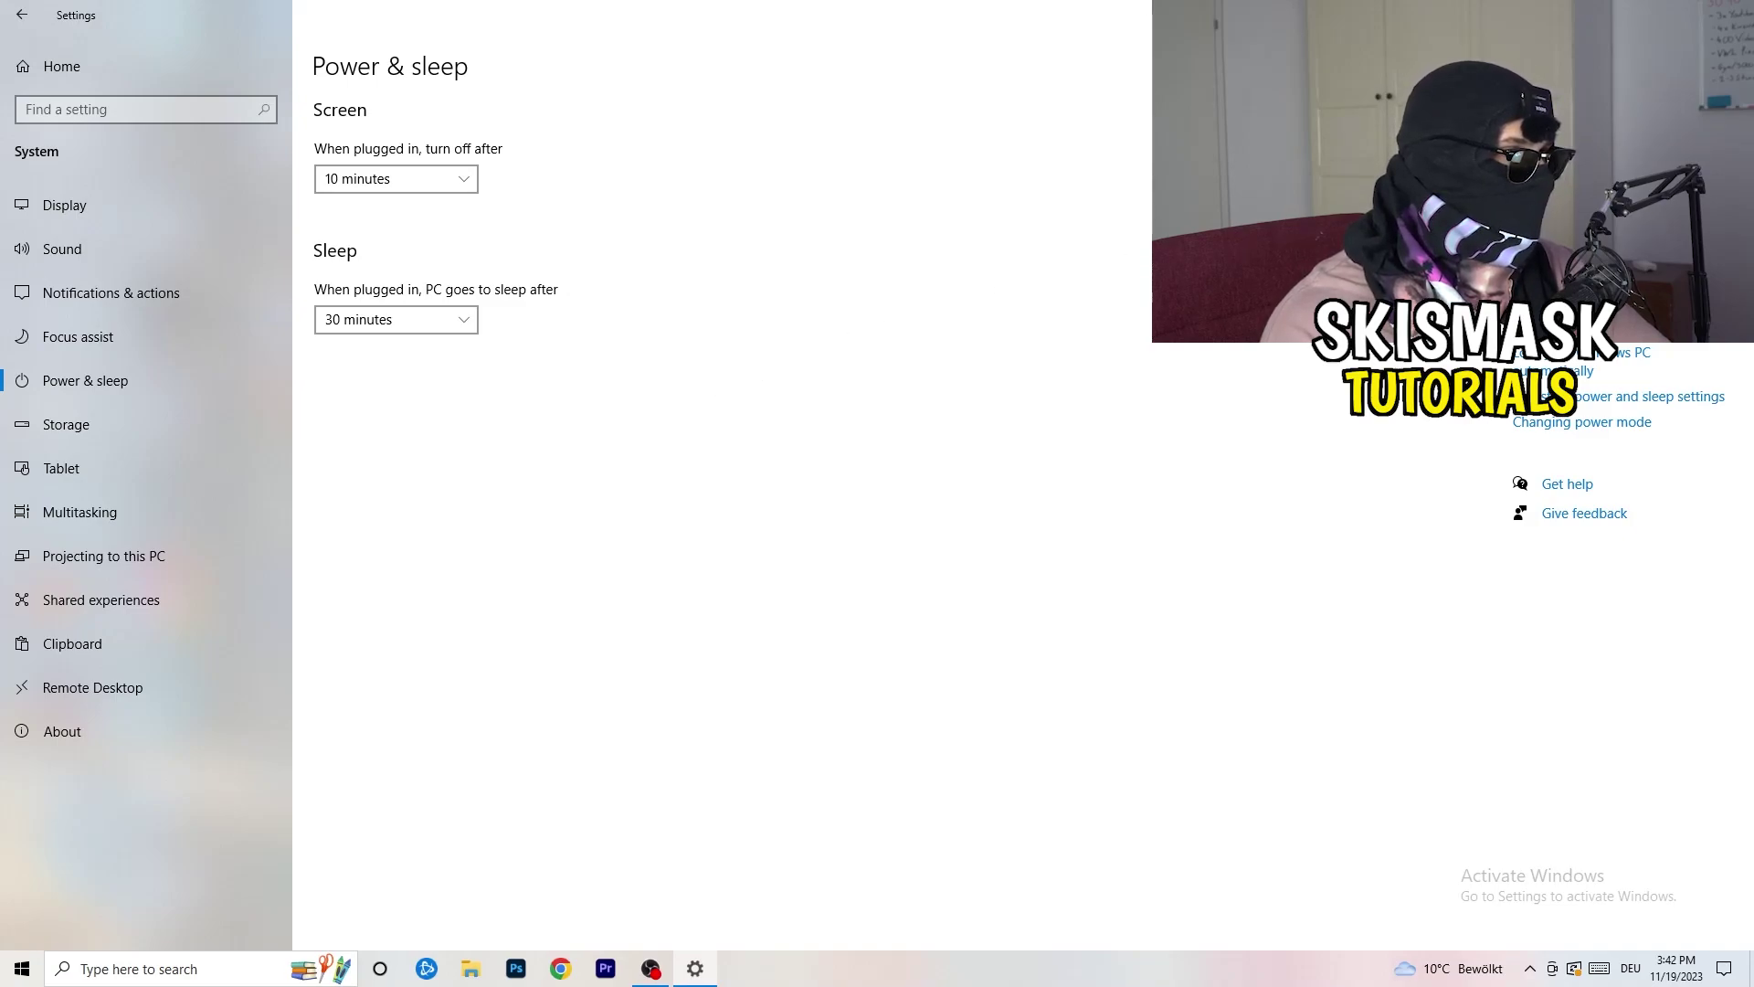
Close Settings, move the Steam shortcut, and open its Properties window.
key(alt+F4)
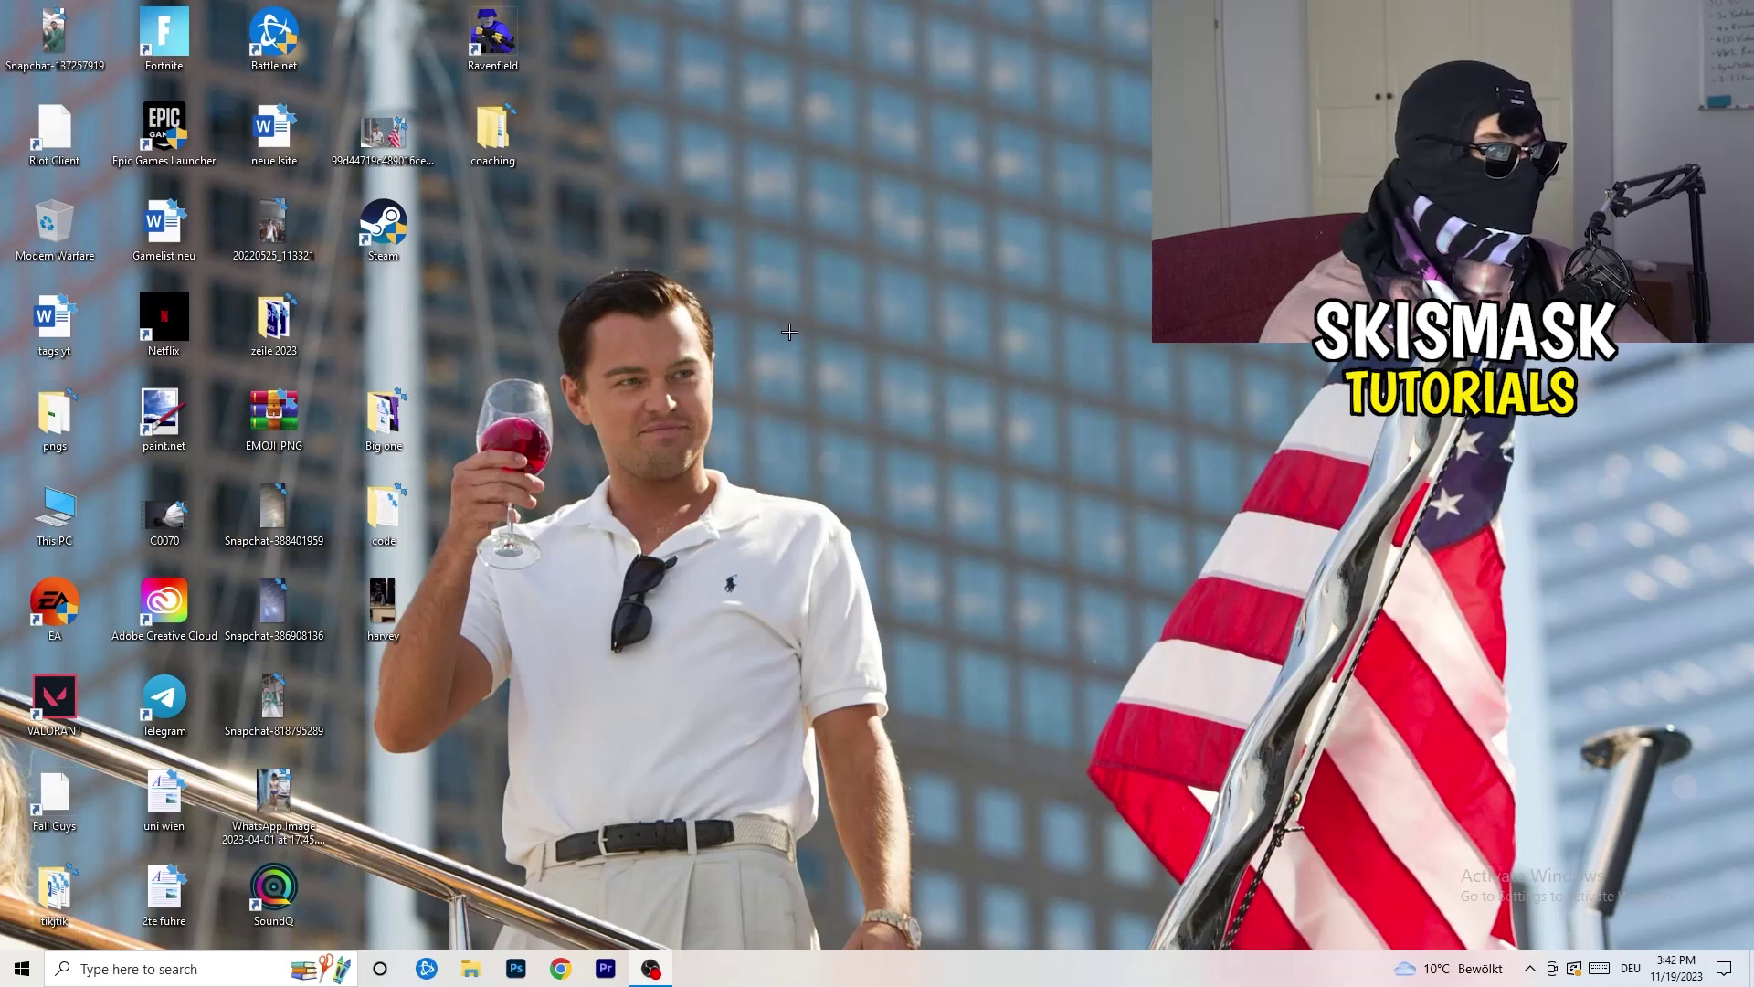
drag(402, 239, 950, 335)
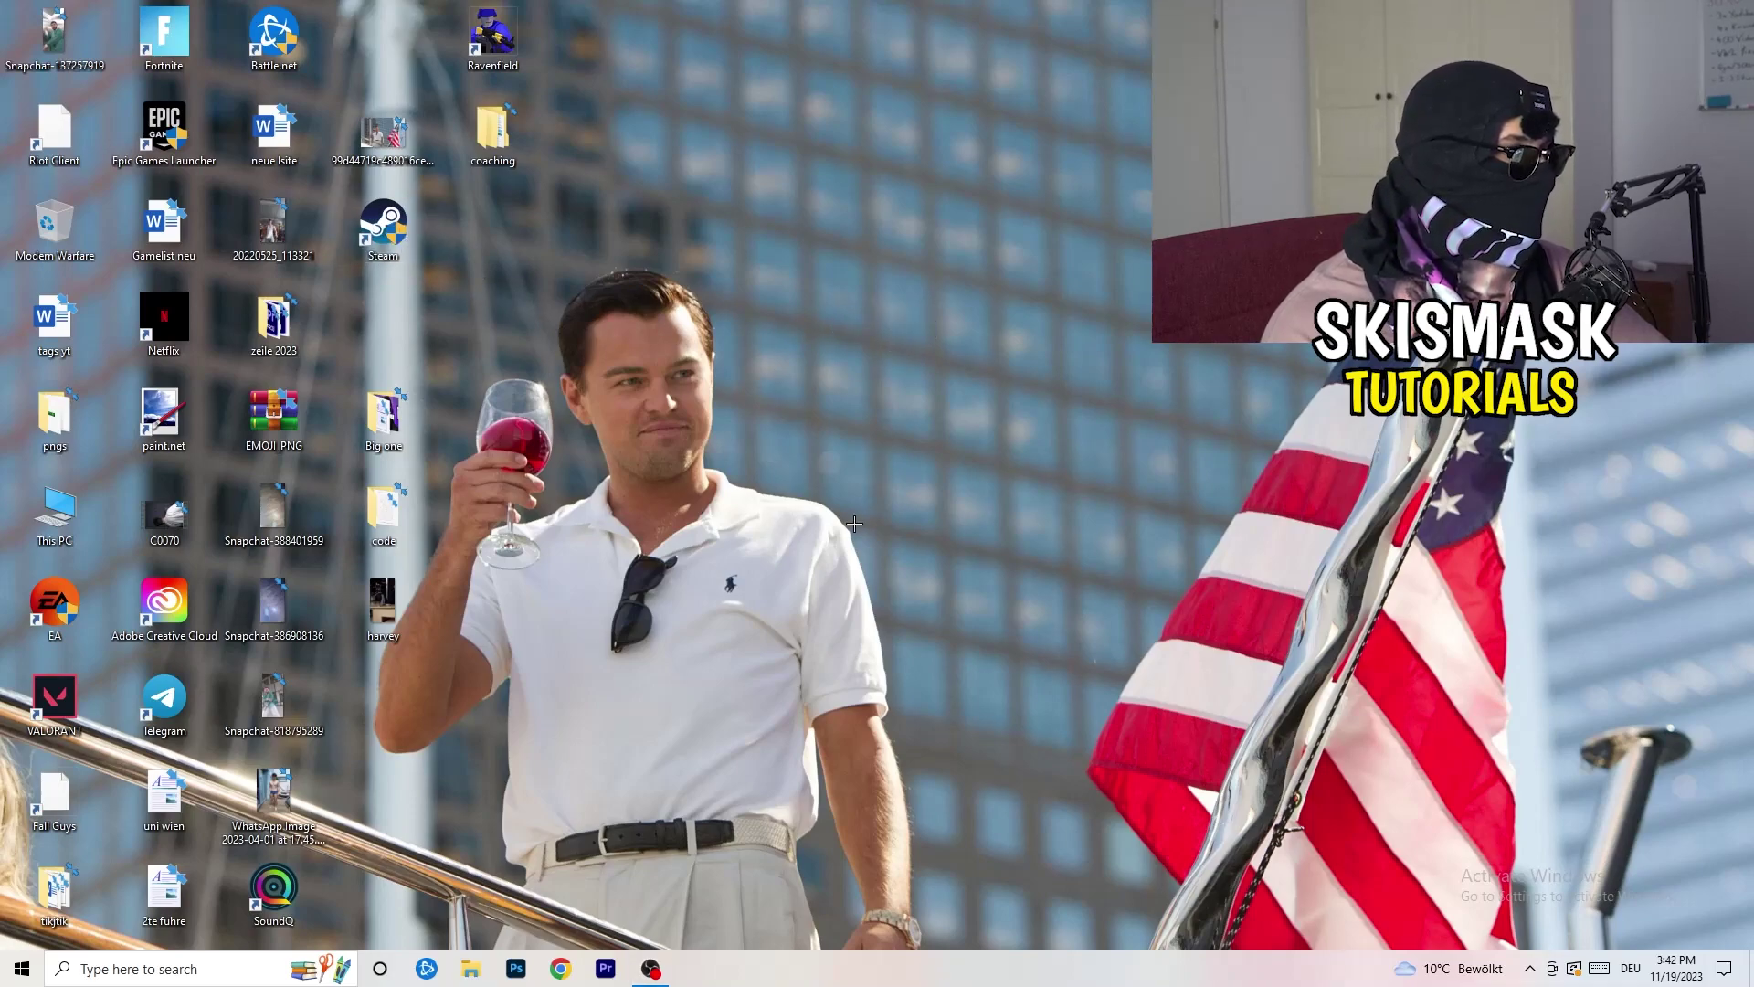
right_click(919, 330)
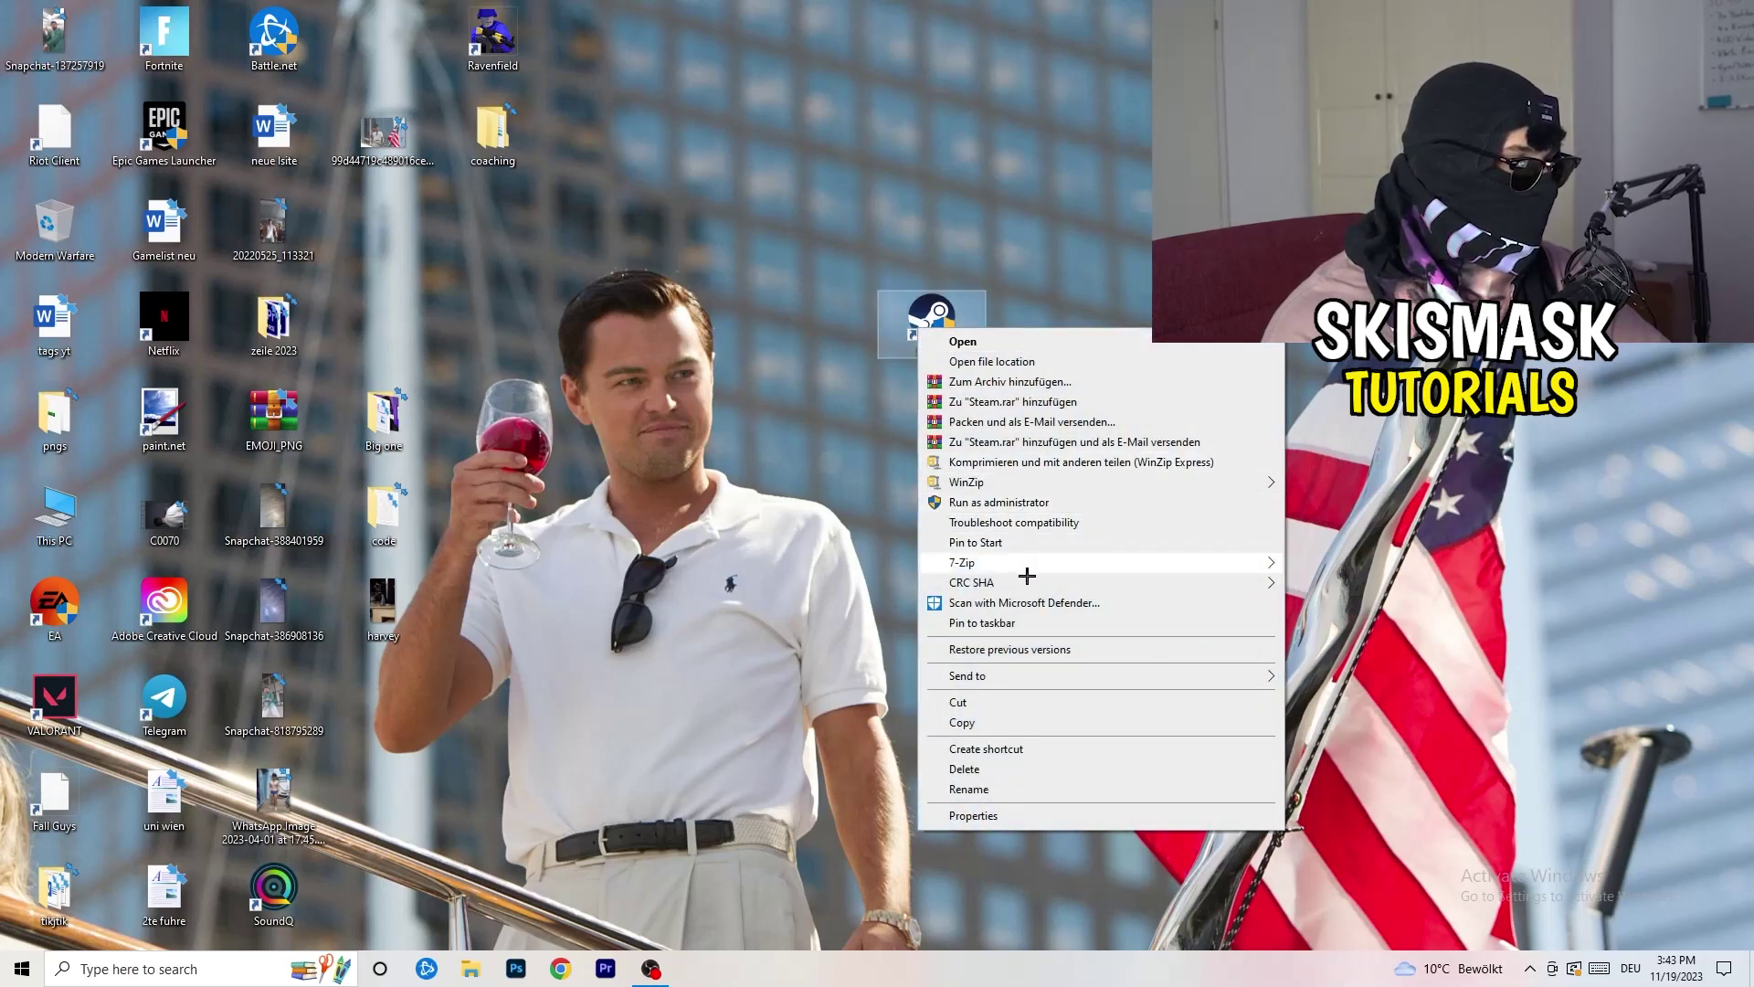
click(1004, 816)
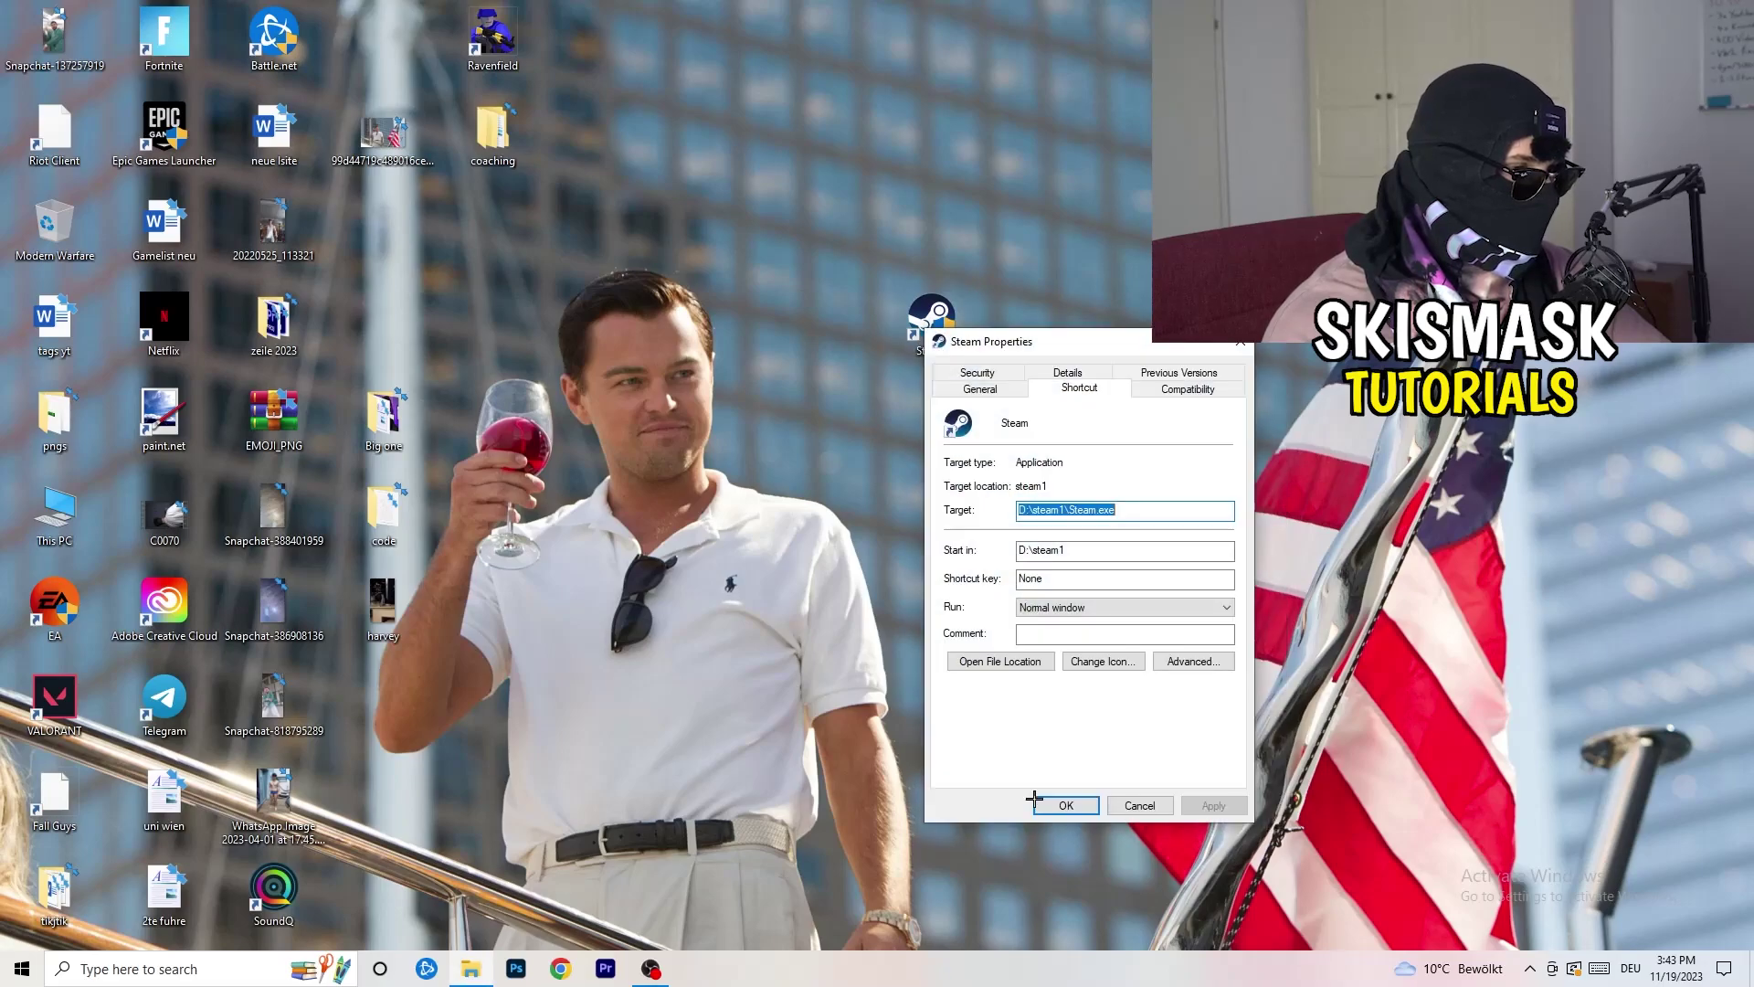
drag(1038, 330, 873, 255)
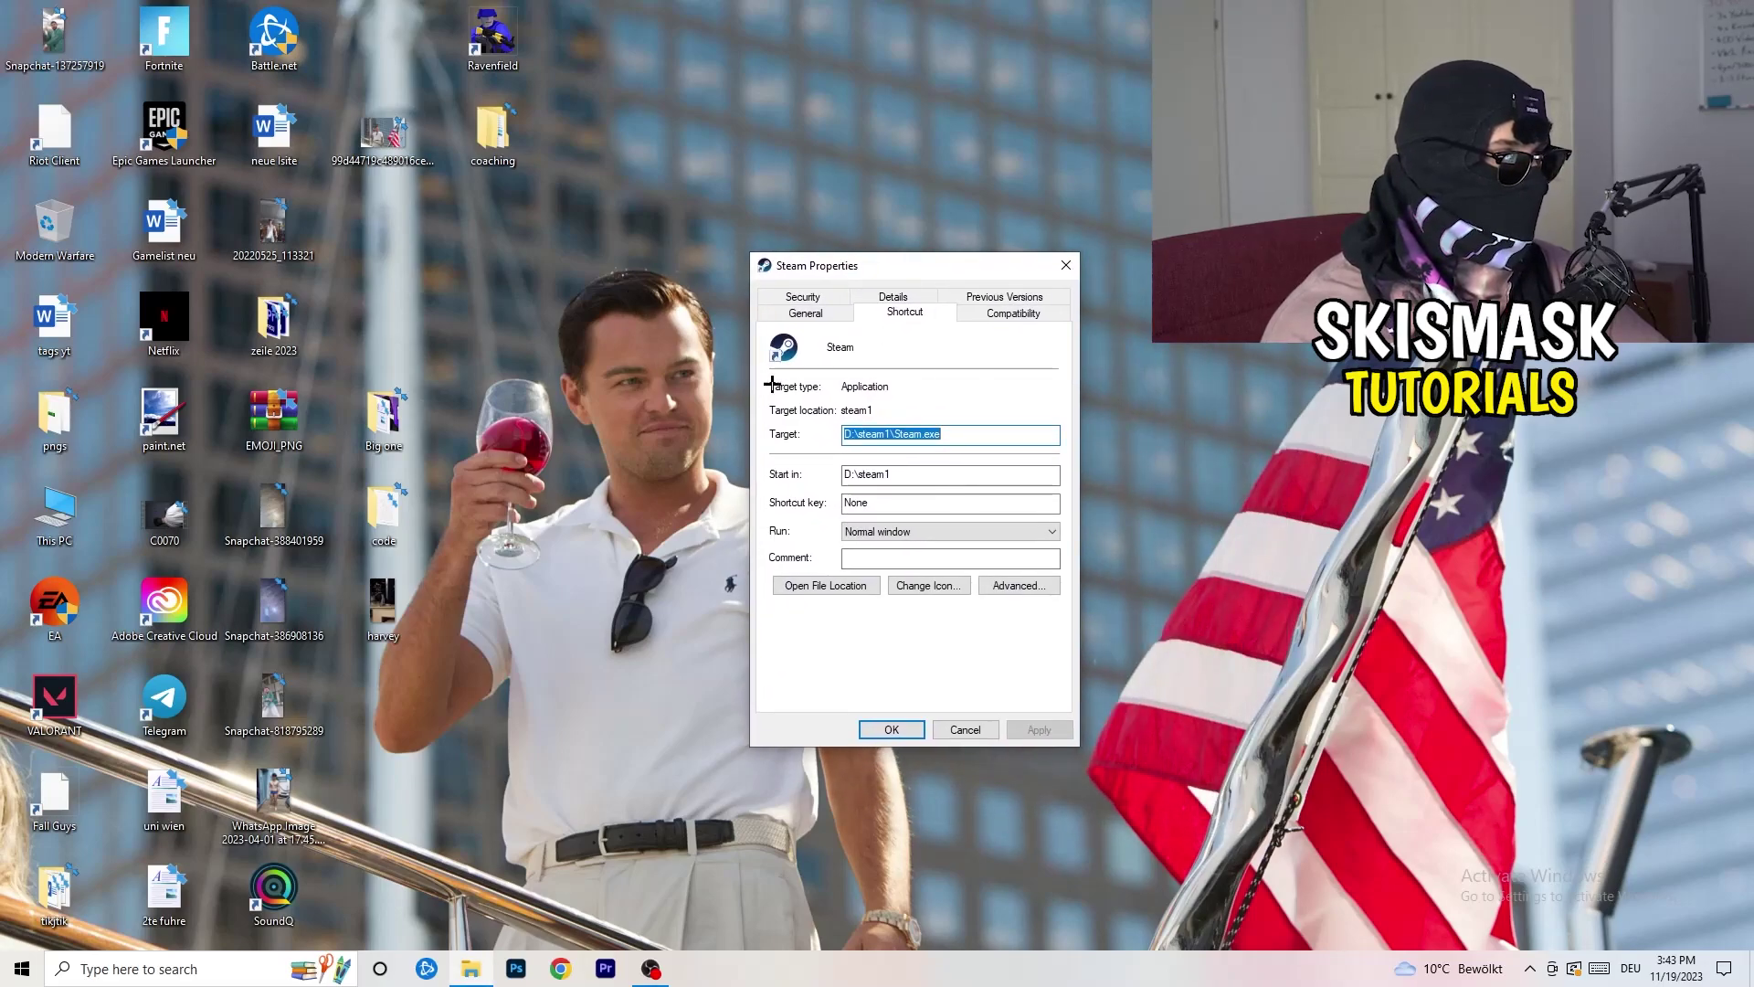
Enable Windows 8 compatibility mode for Steam and apply the change with OK.
click(1033, 317)
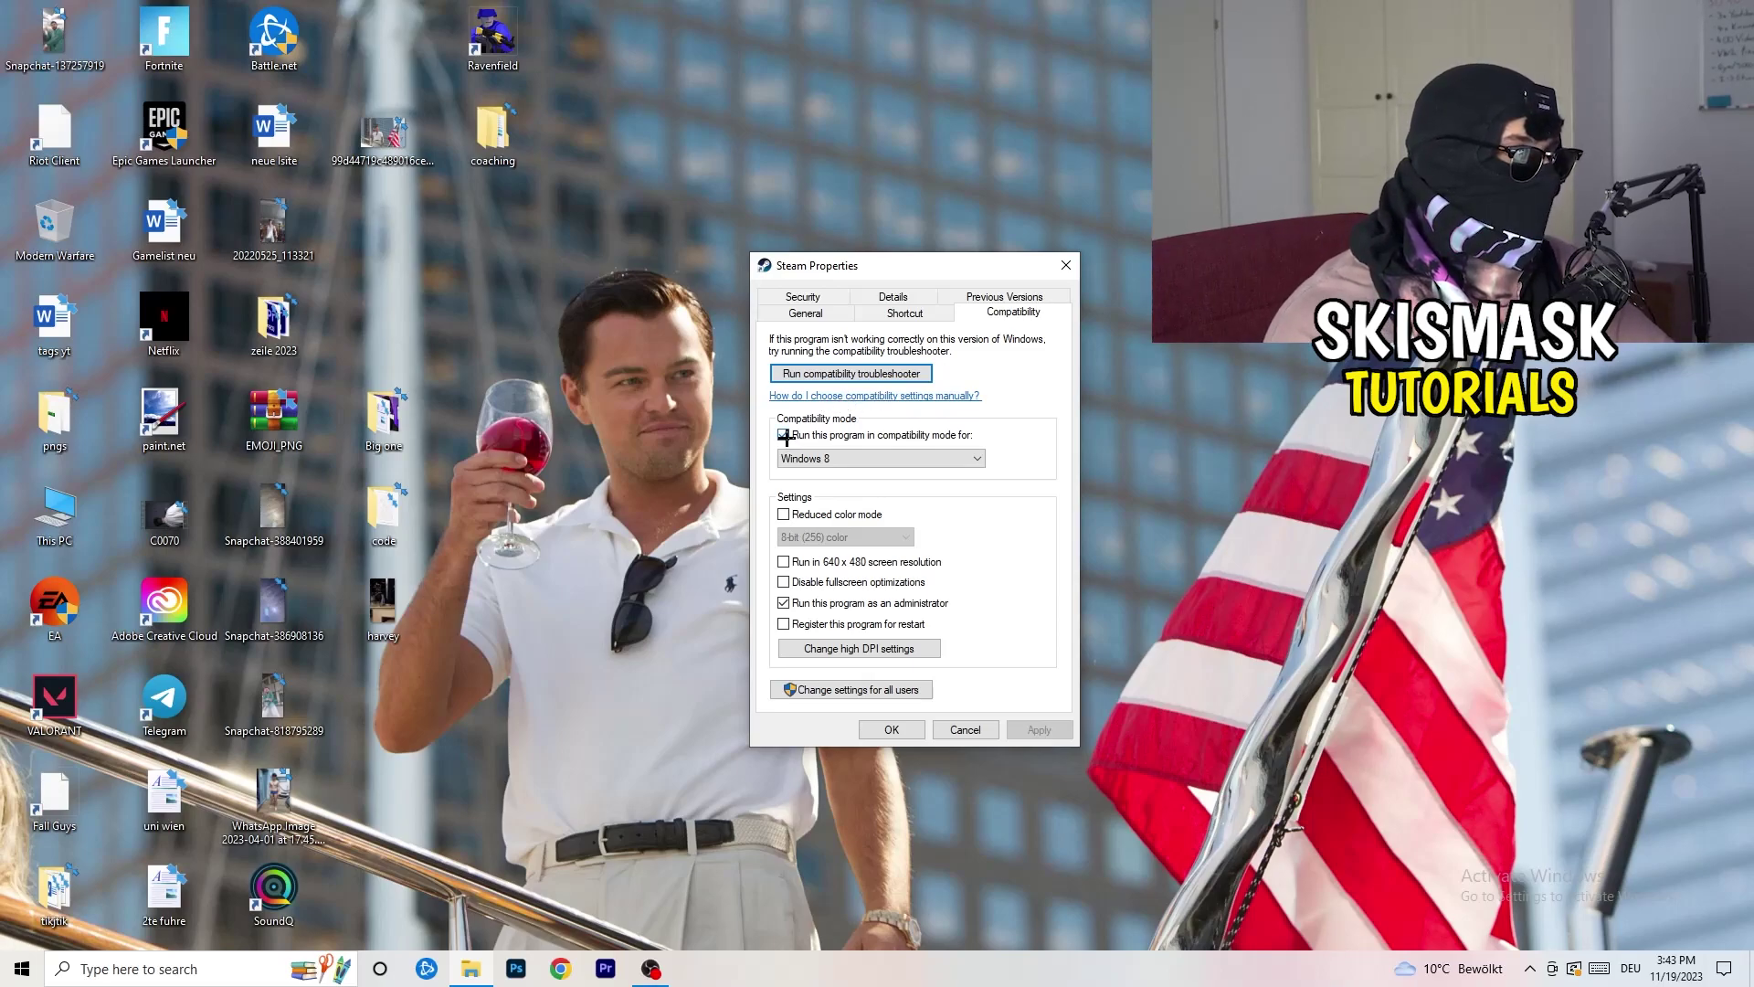
click(858, 435)
click(801, 439)
click(869, 462)
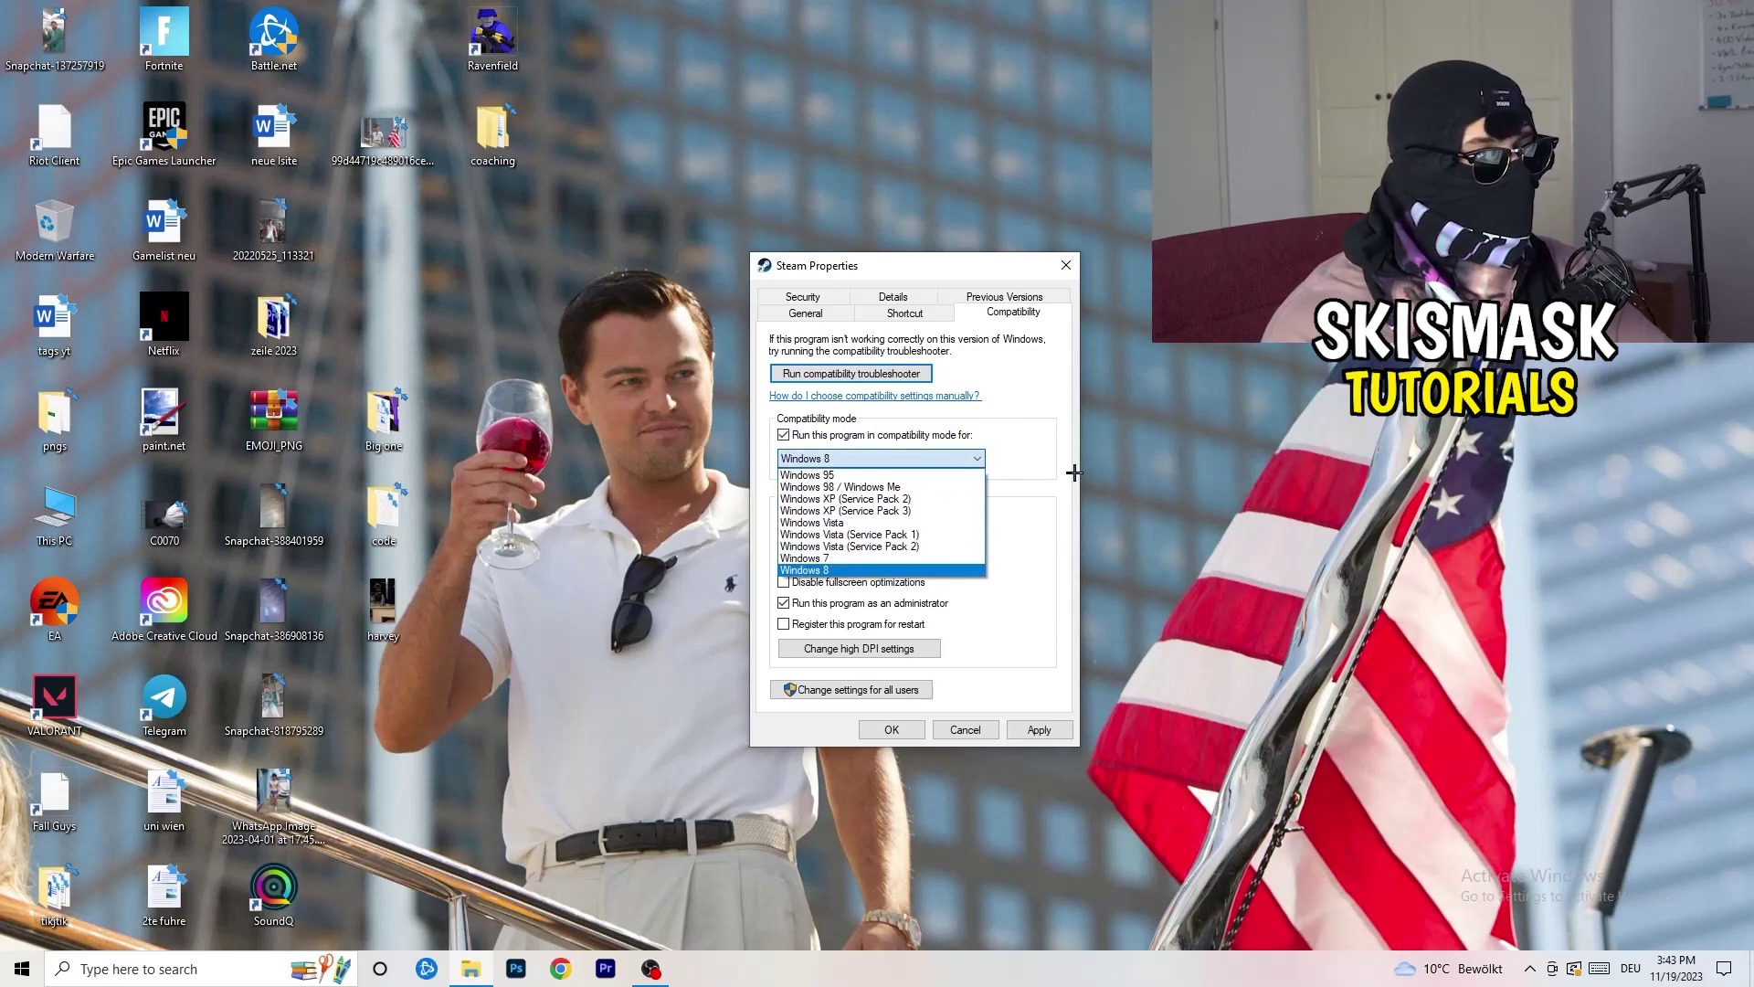
click(1033, 420)
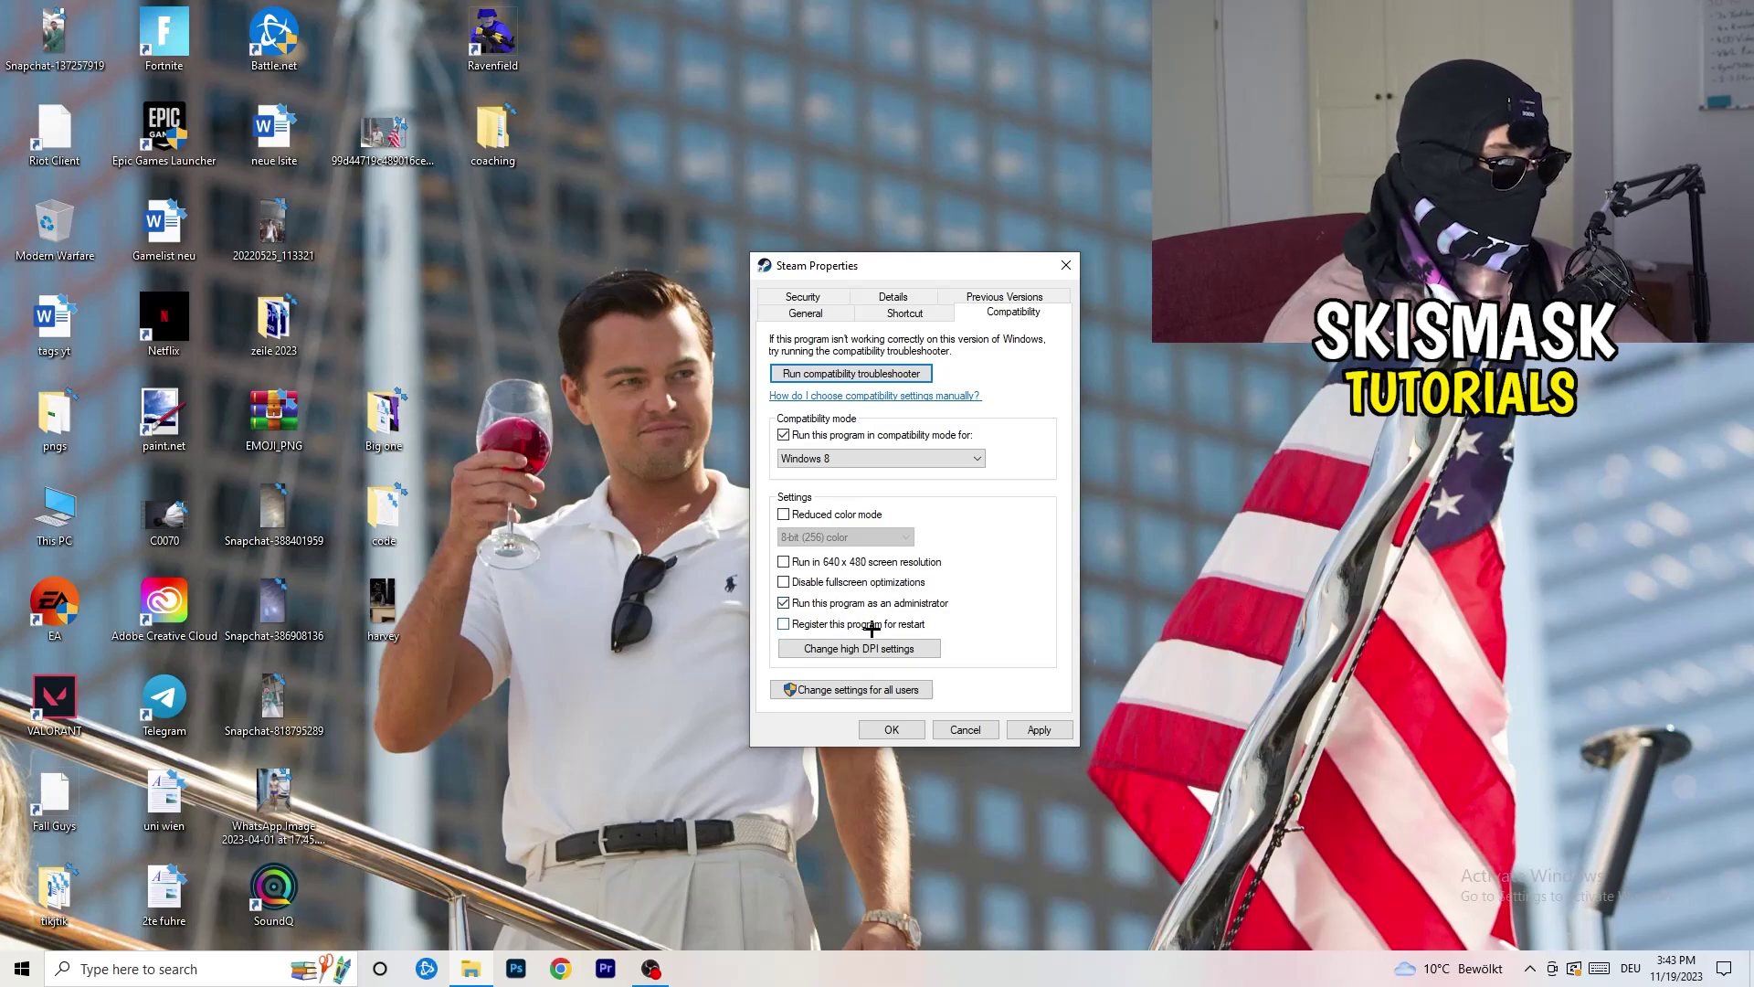
click(1028, 729)
click(893, 729)
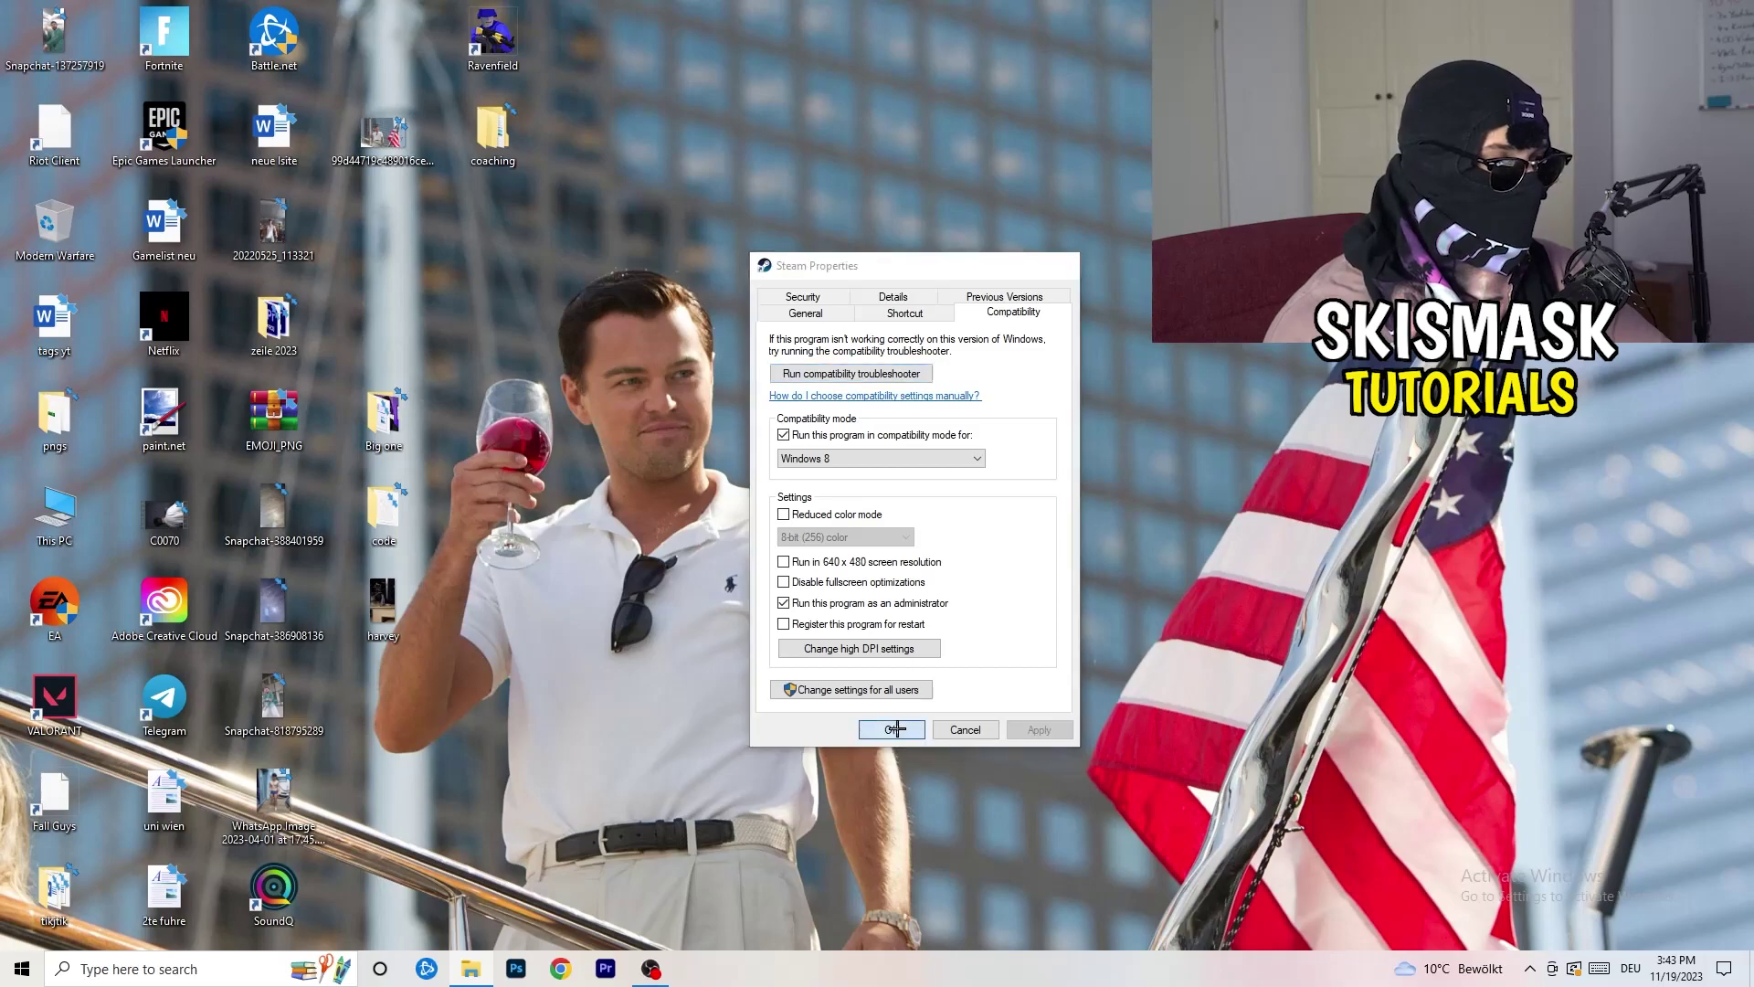
Return the Steam shortcut to the fourth desktop icon column.
drag(917, 313, 1052, 327)
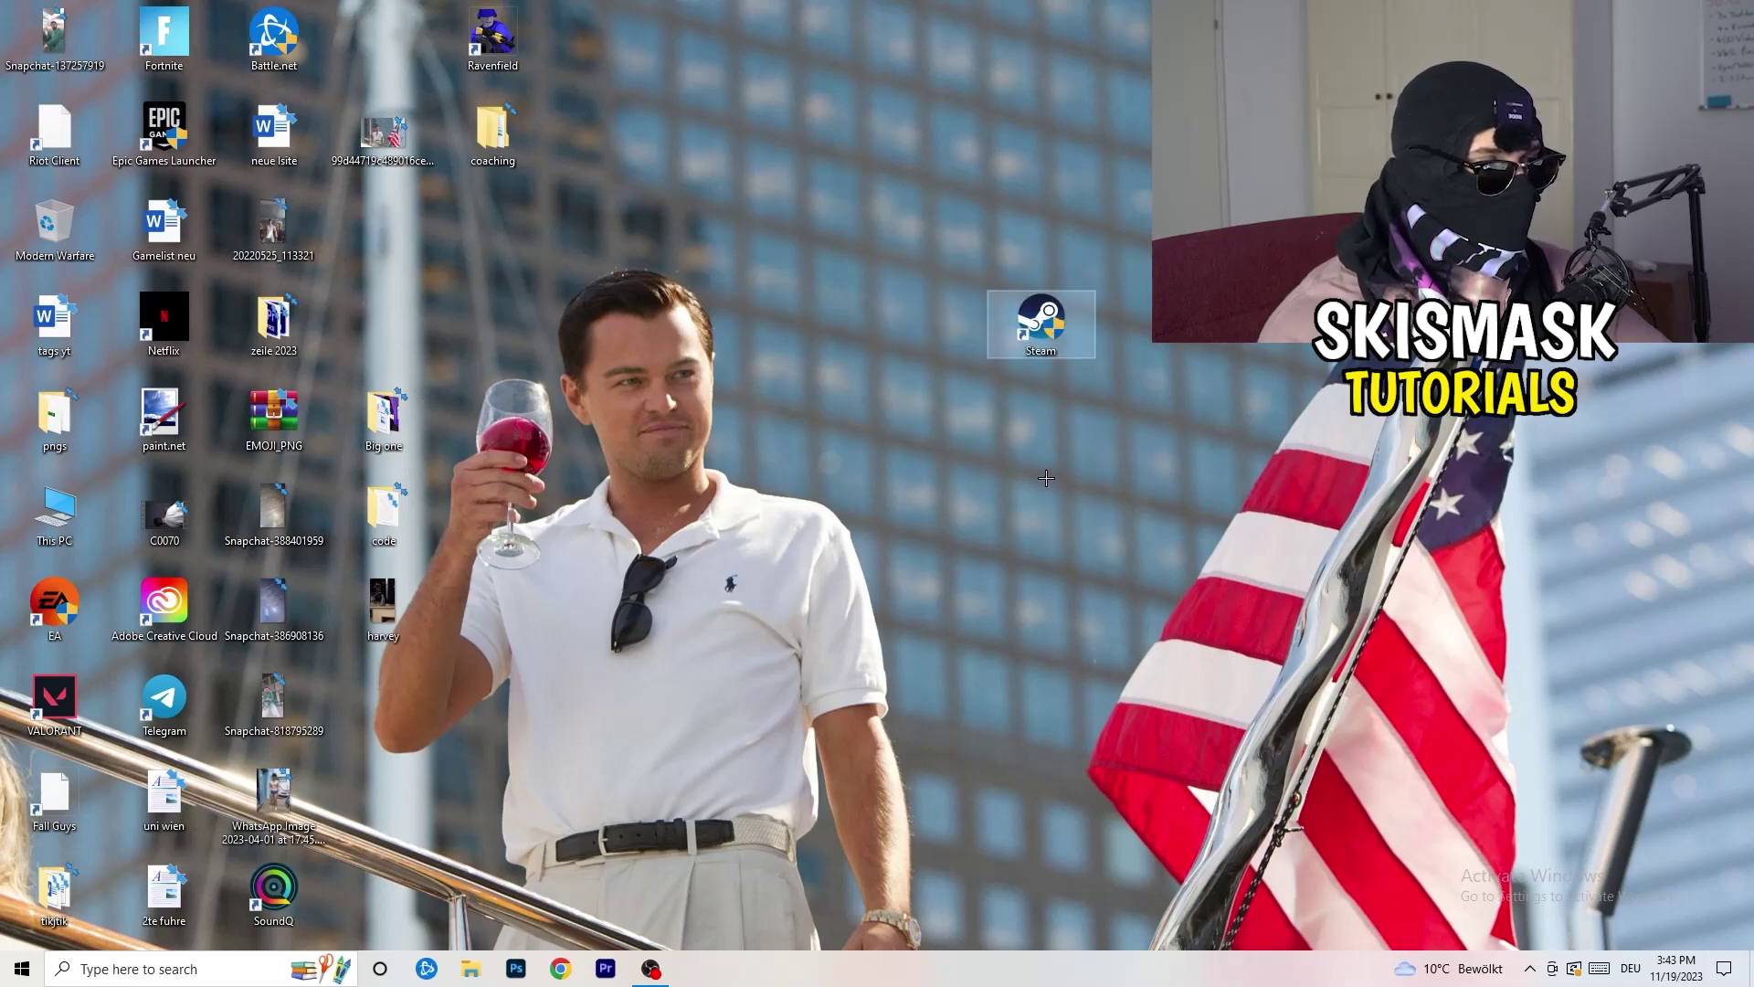
click(1062, 556)
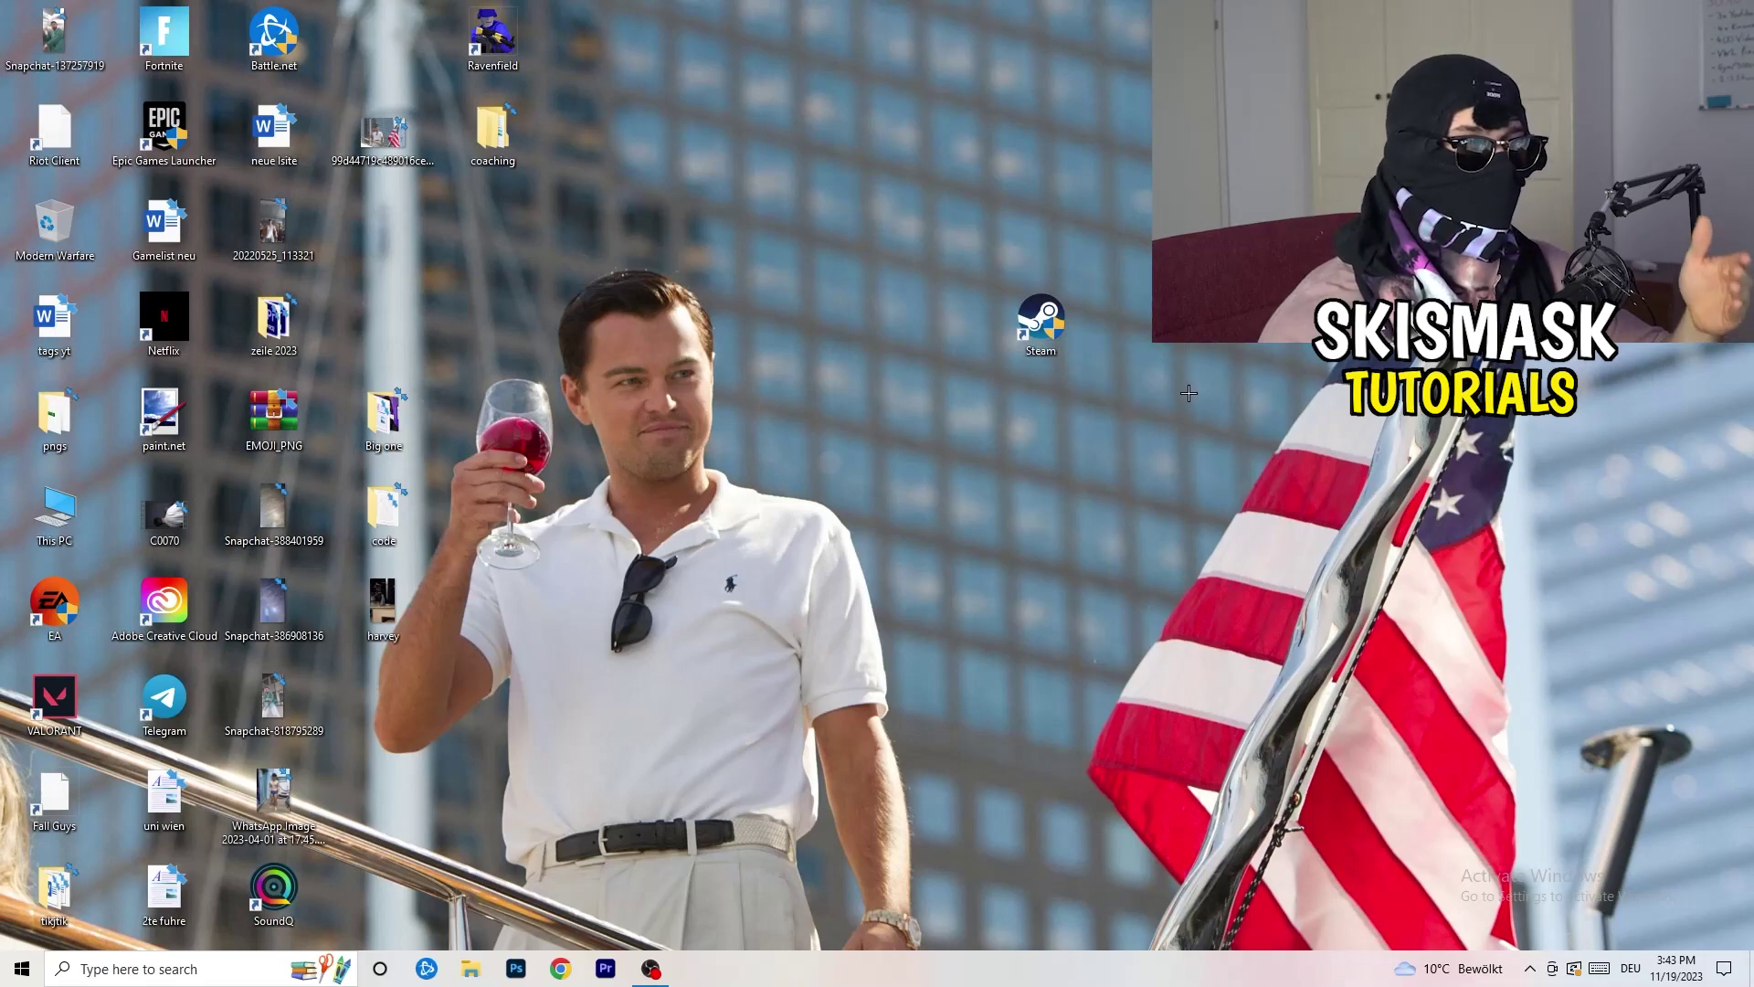
right_click(1038, 320)
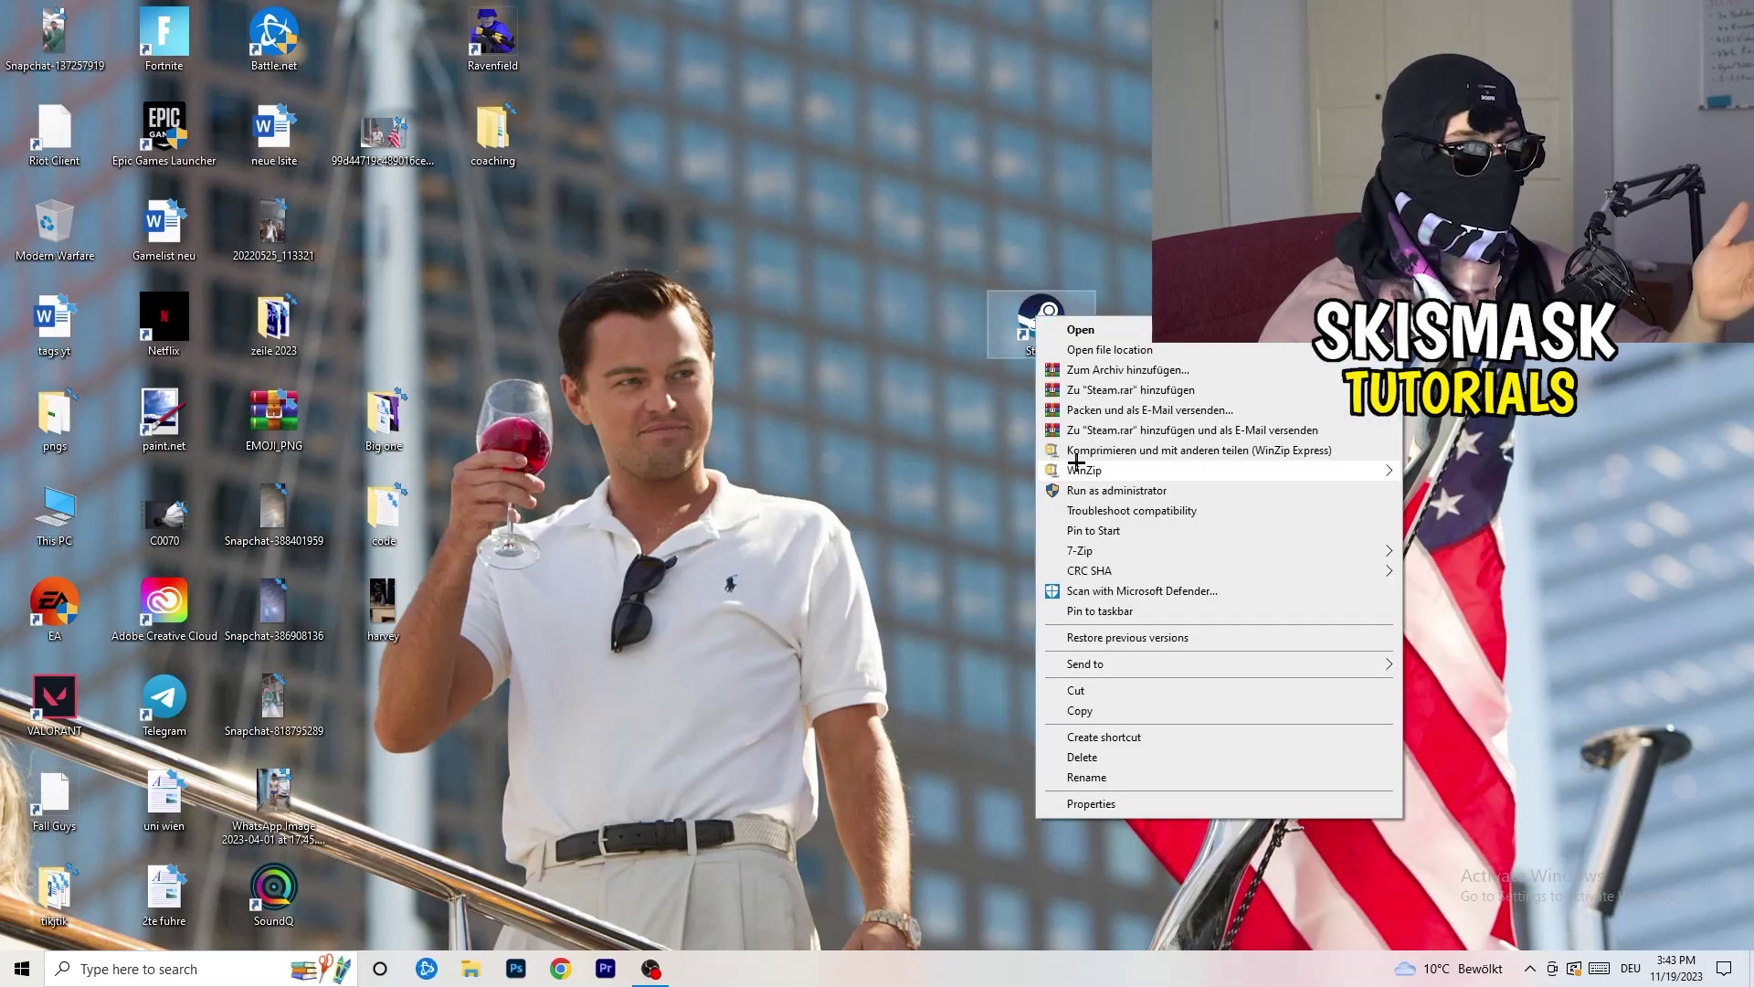
click(831, 387)
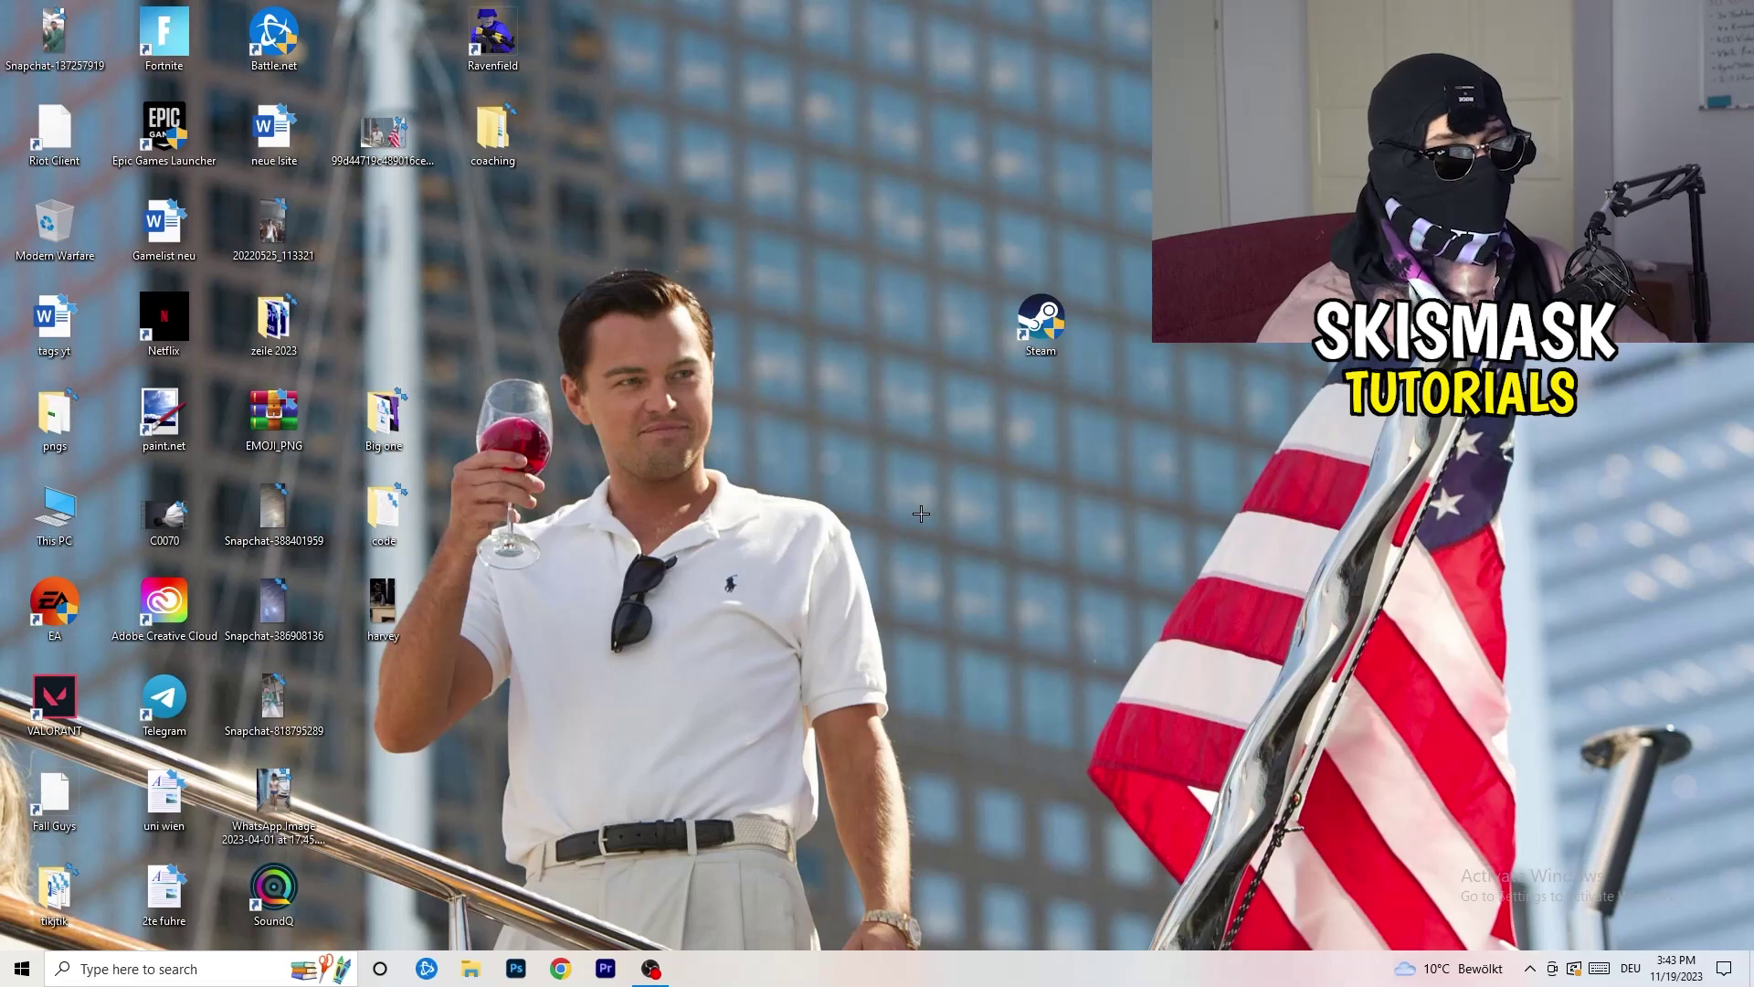
drag(1040, 321, 433, 224)
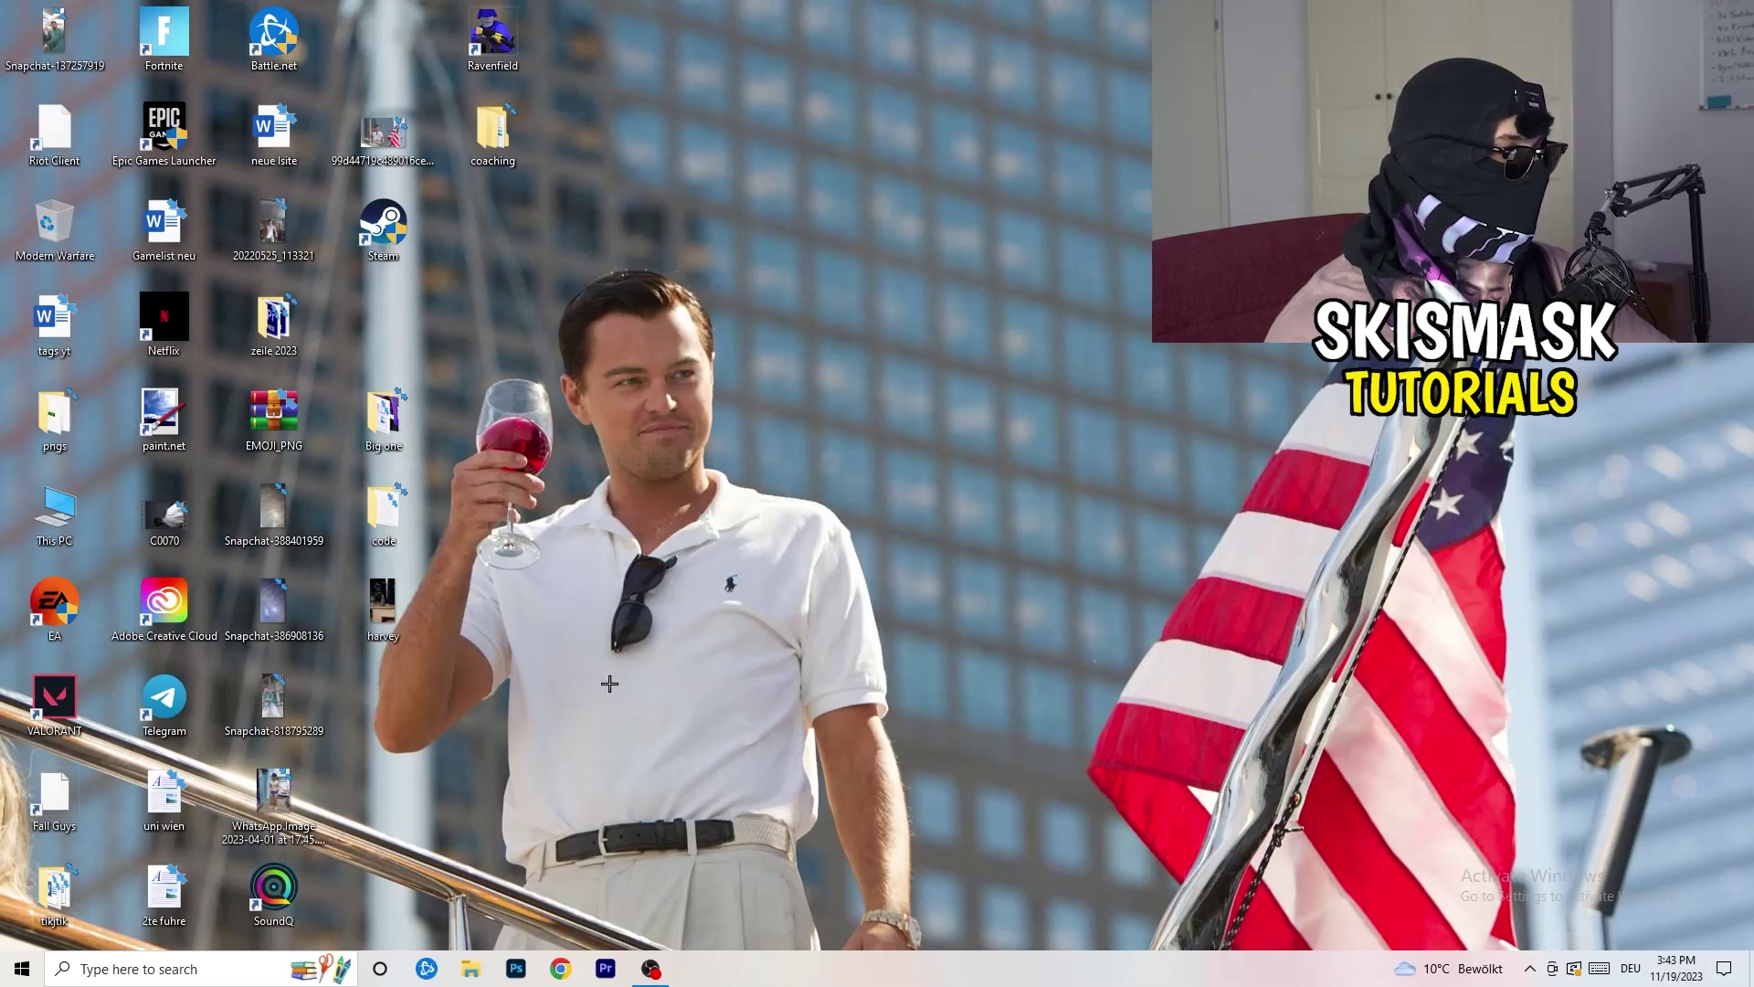
In Settings > Gaming, review the Captures options, then confirm Game Mode is On.
click(22, 967)
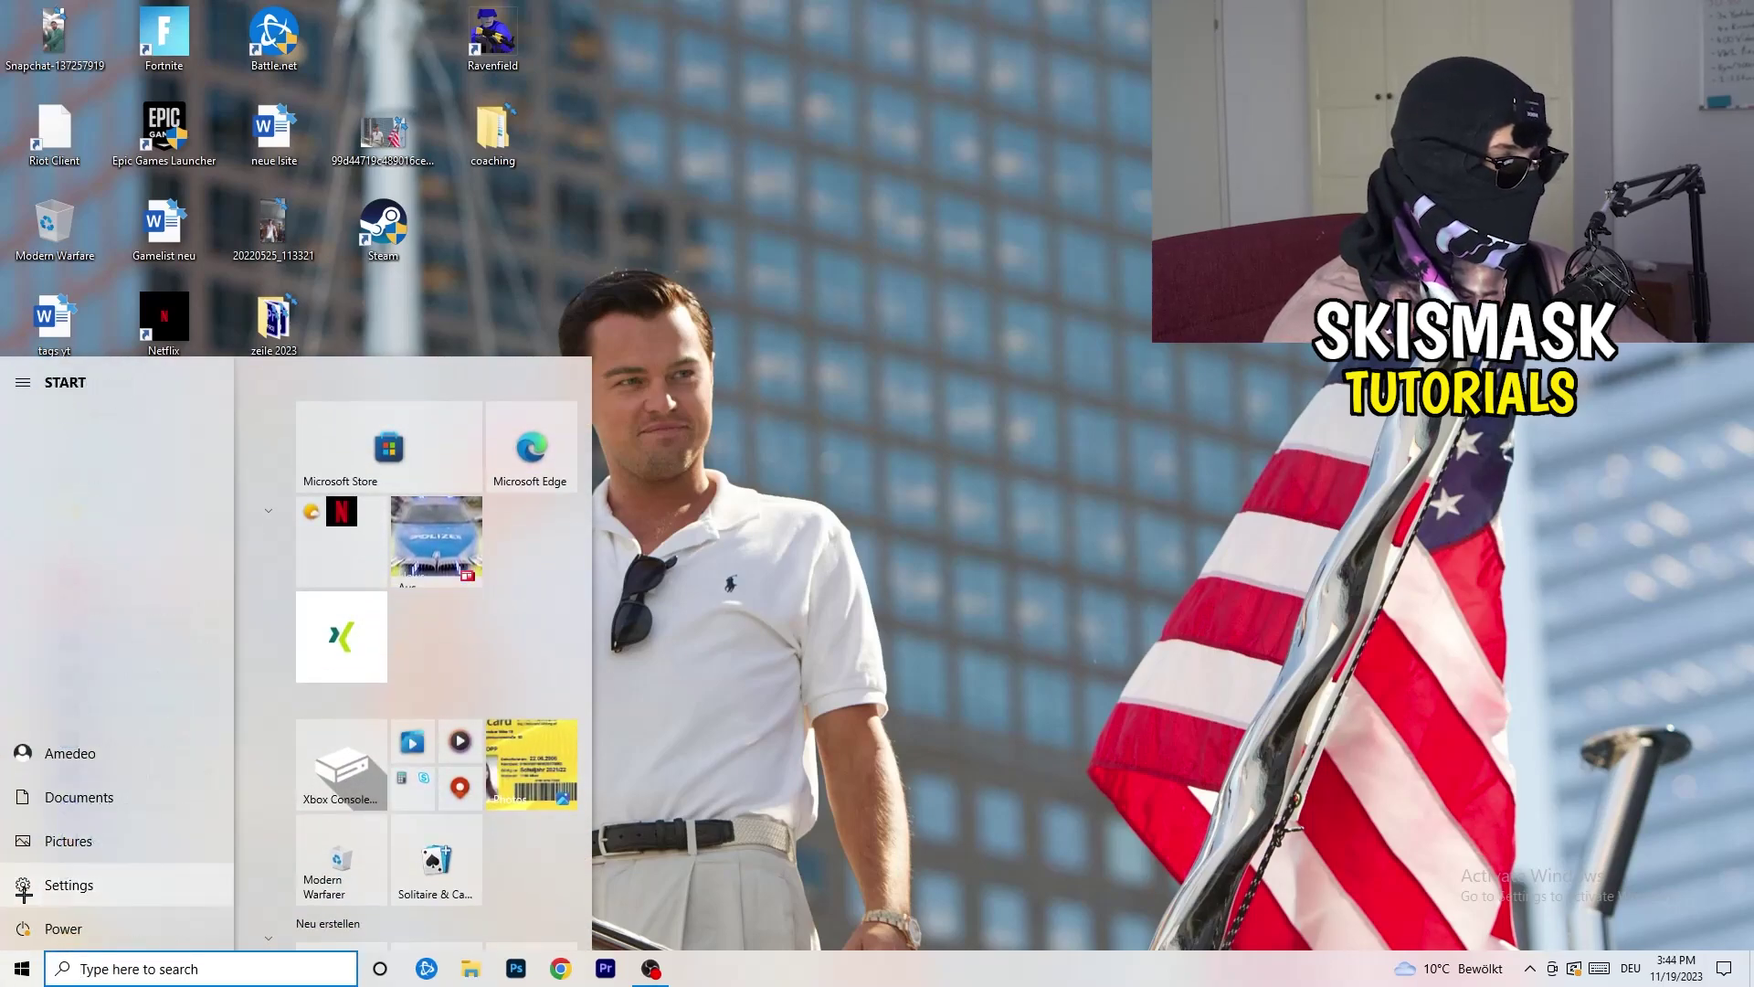
click(24, 887)
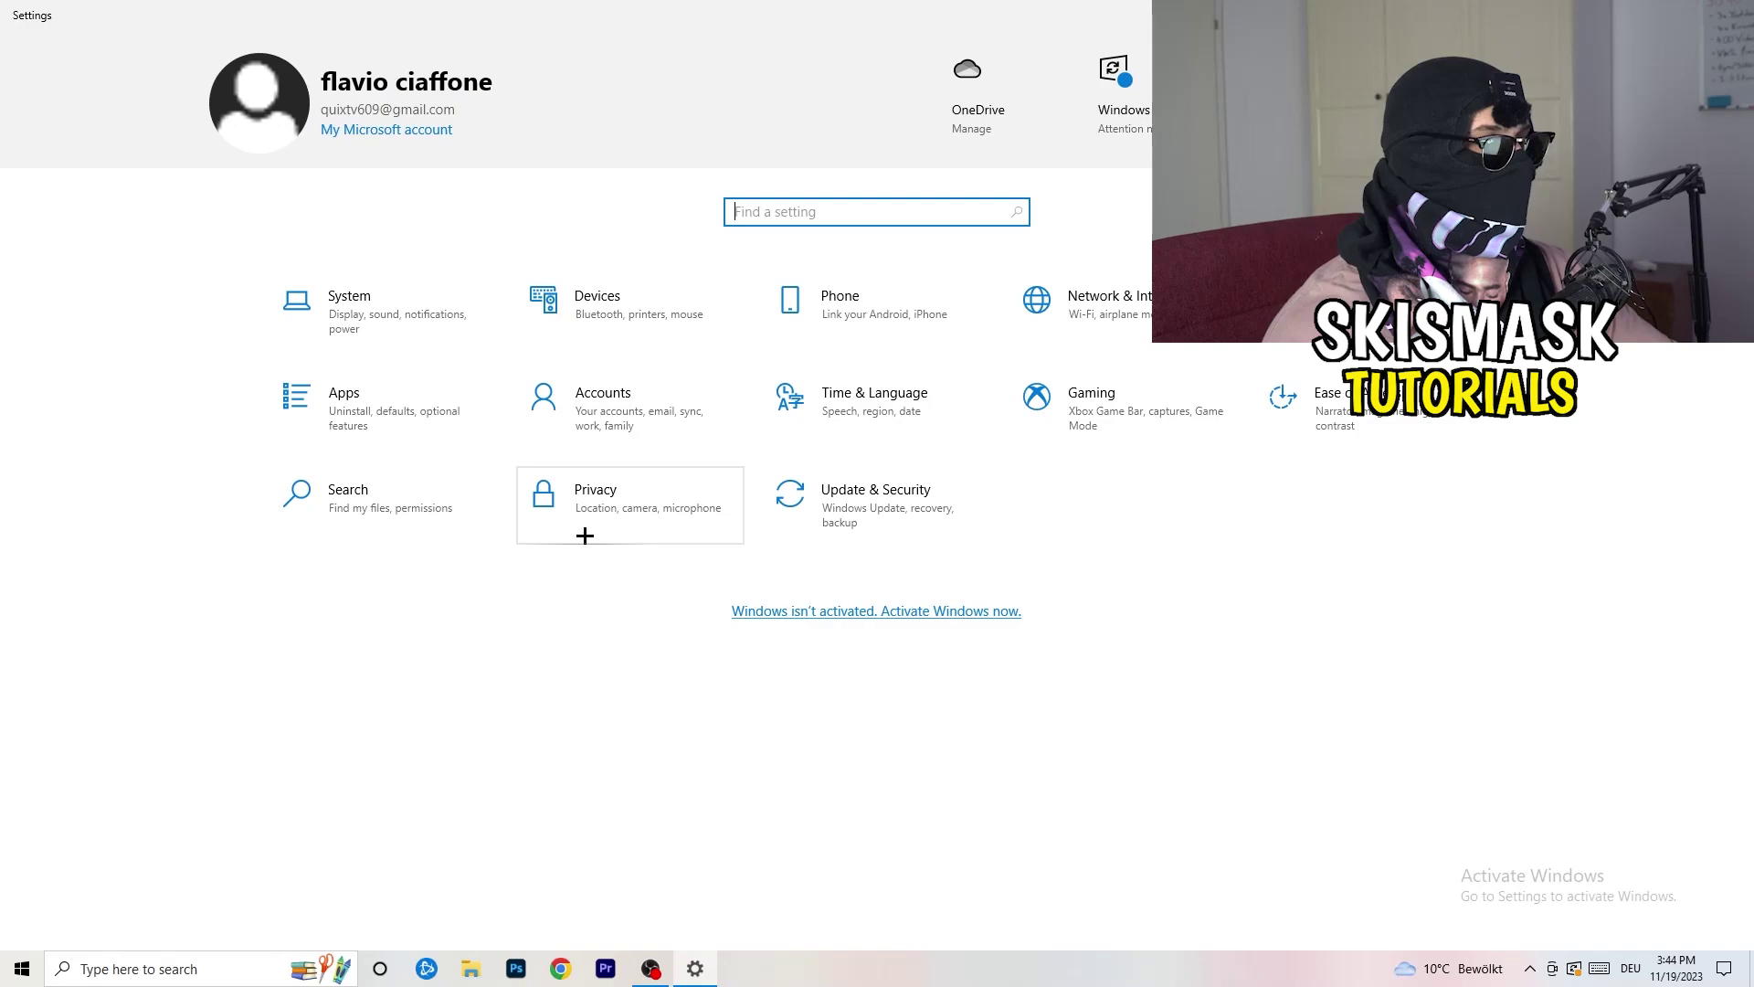
click(1026, 427)
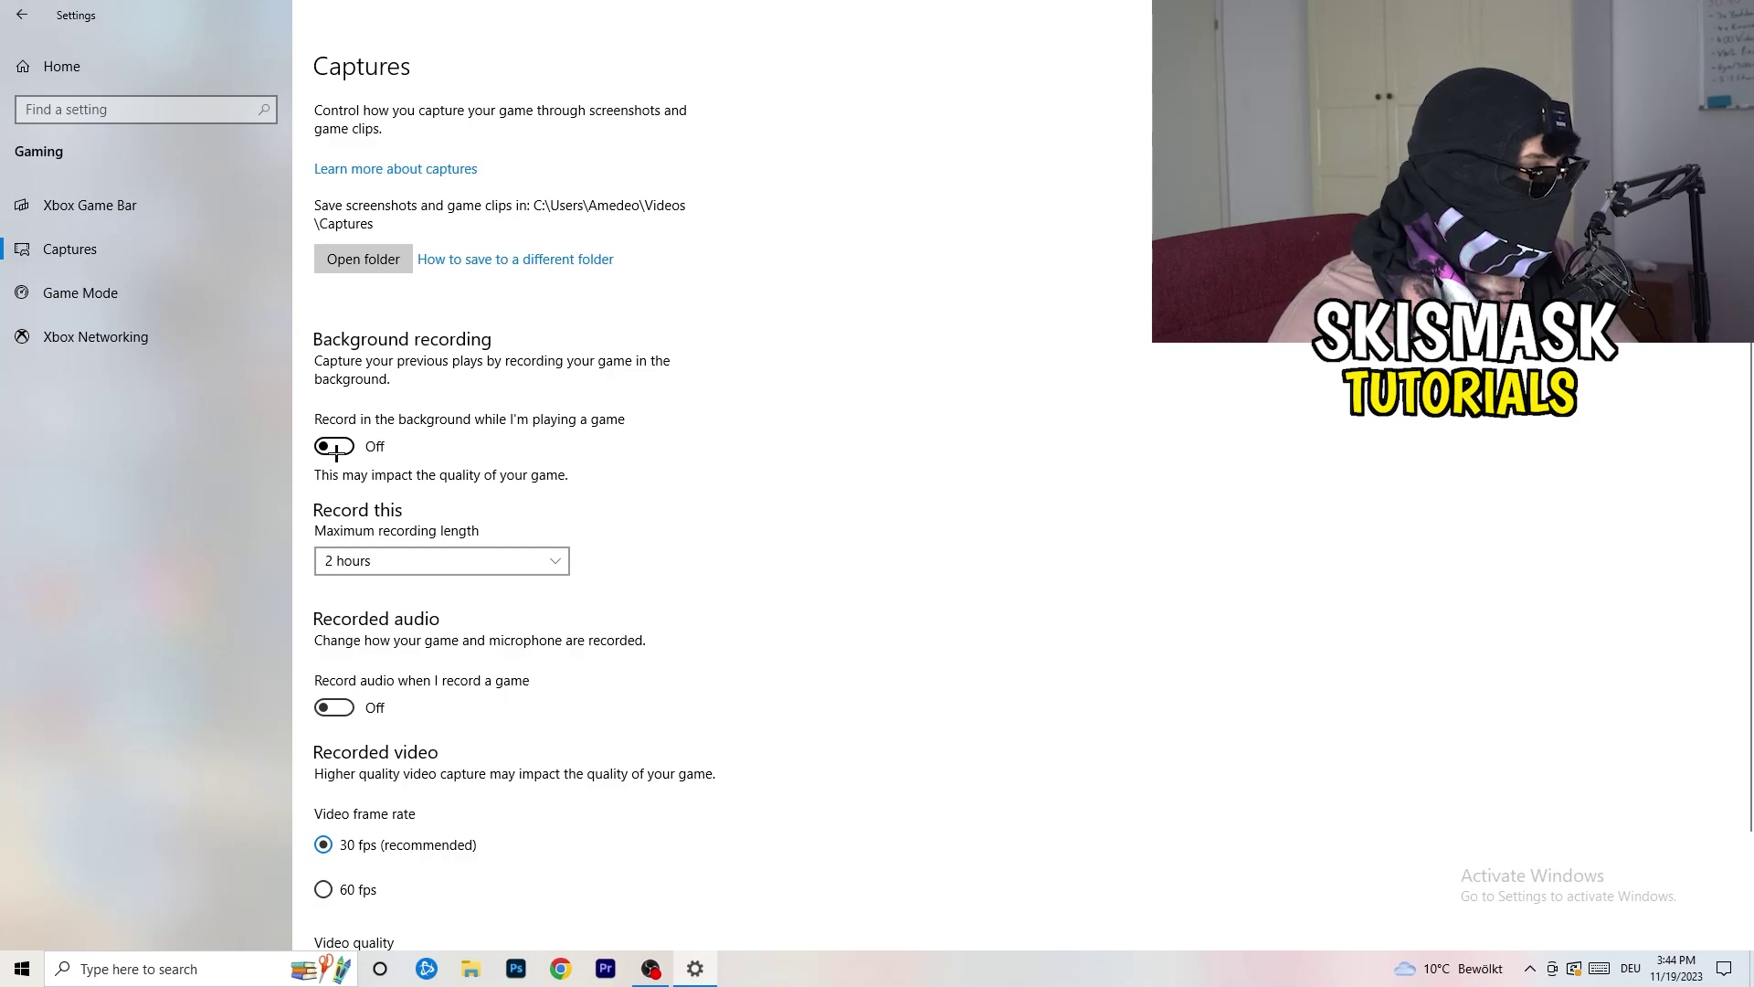
scroll(490, 639, down, 2)
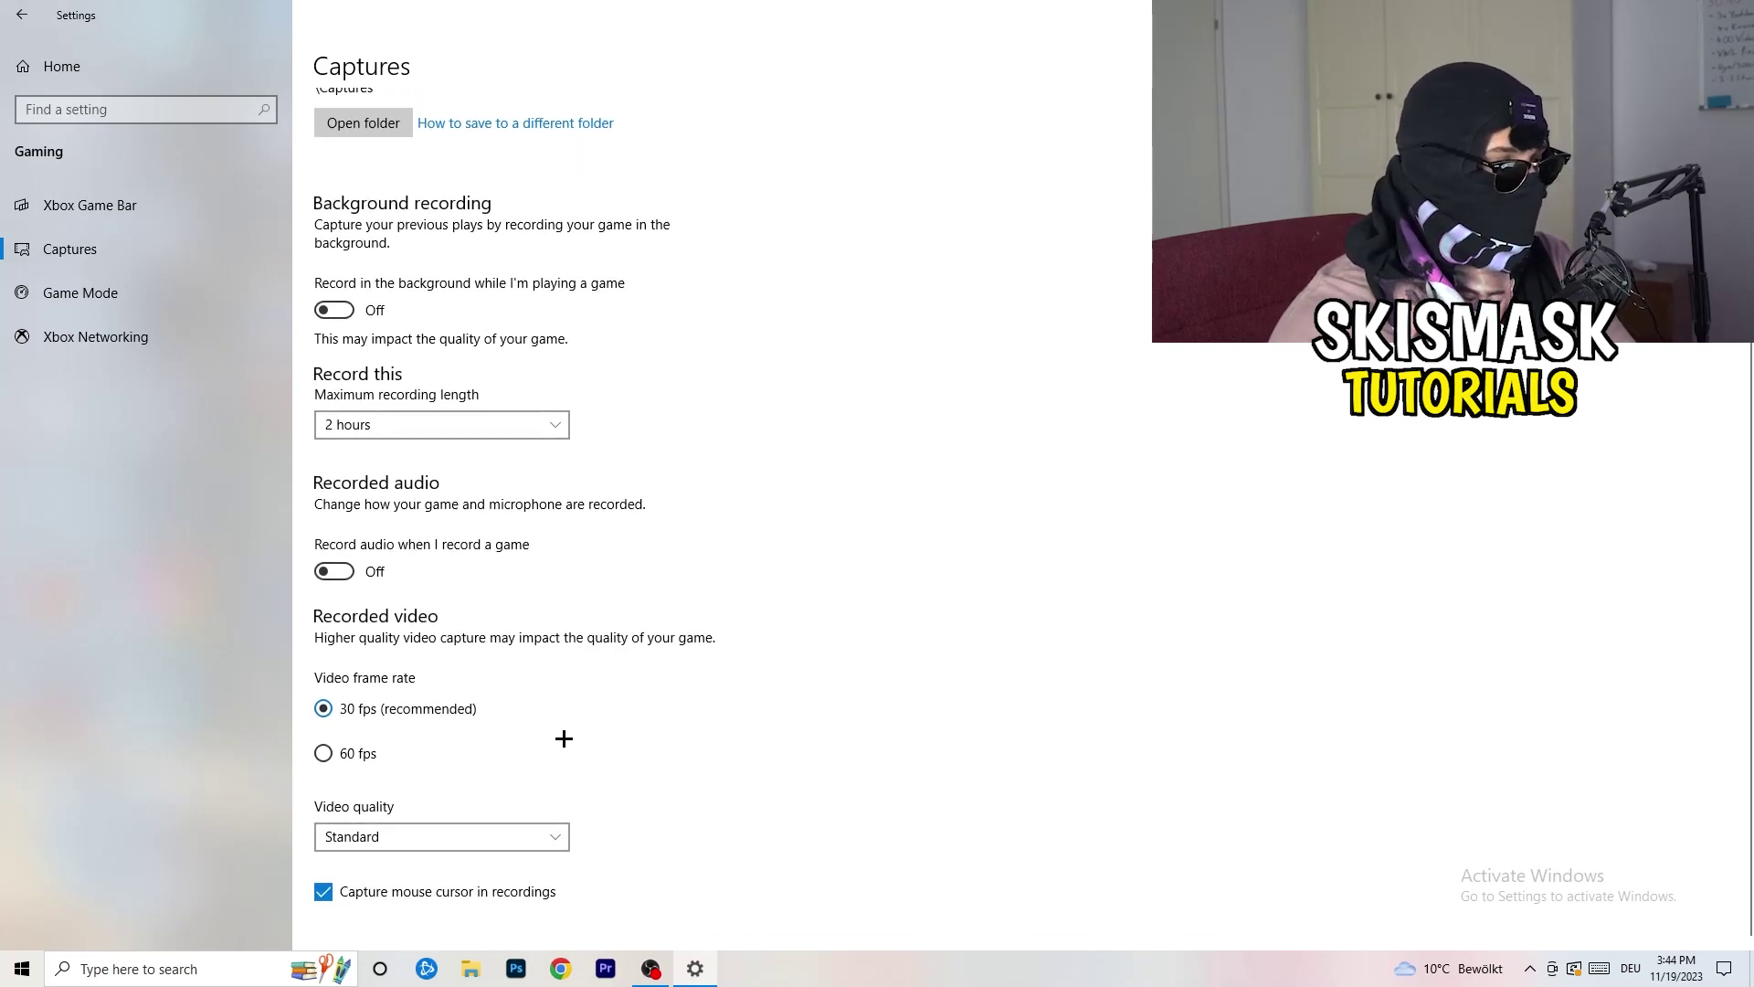
scroll(563, 738, up, 2)
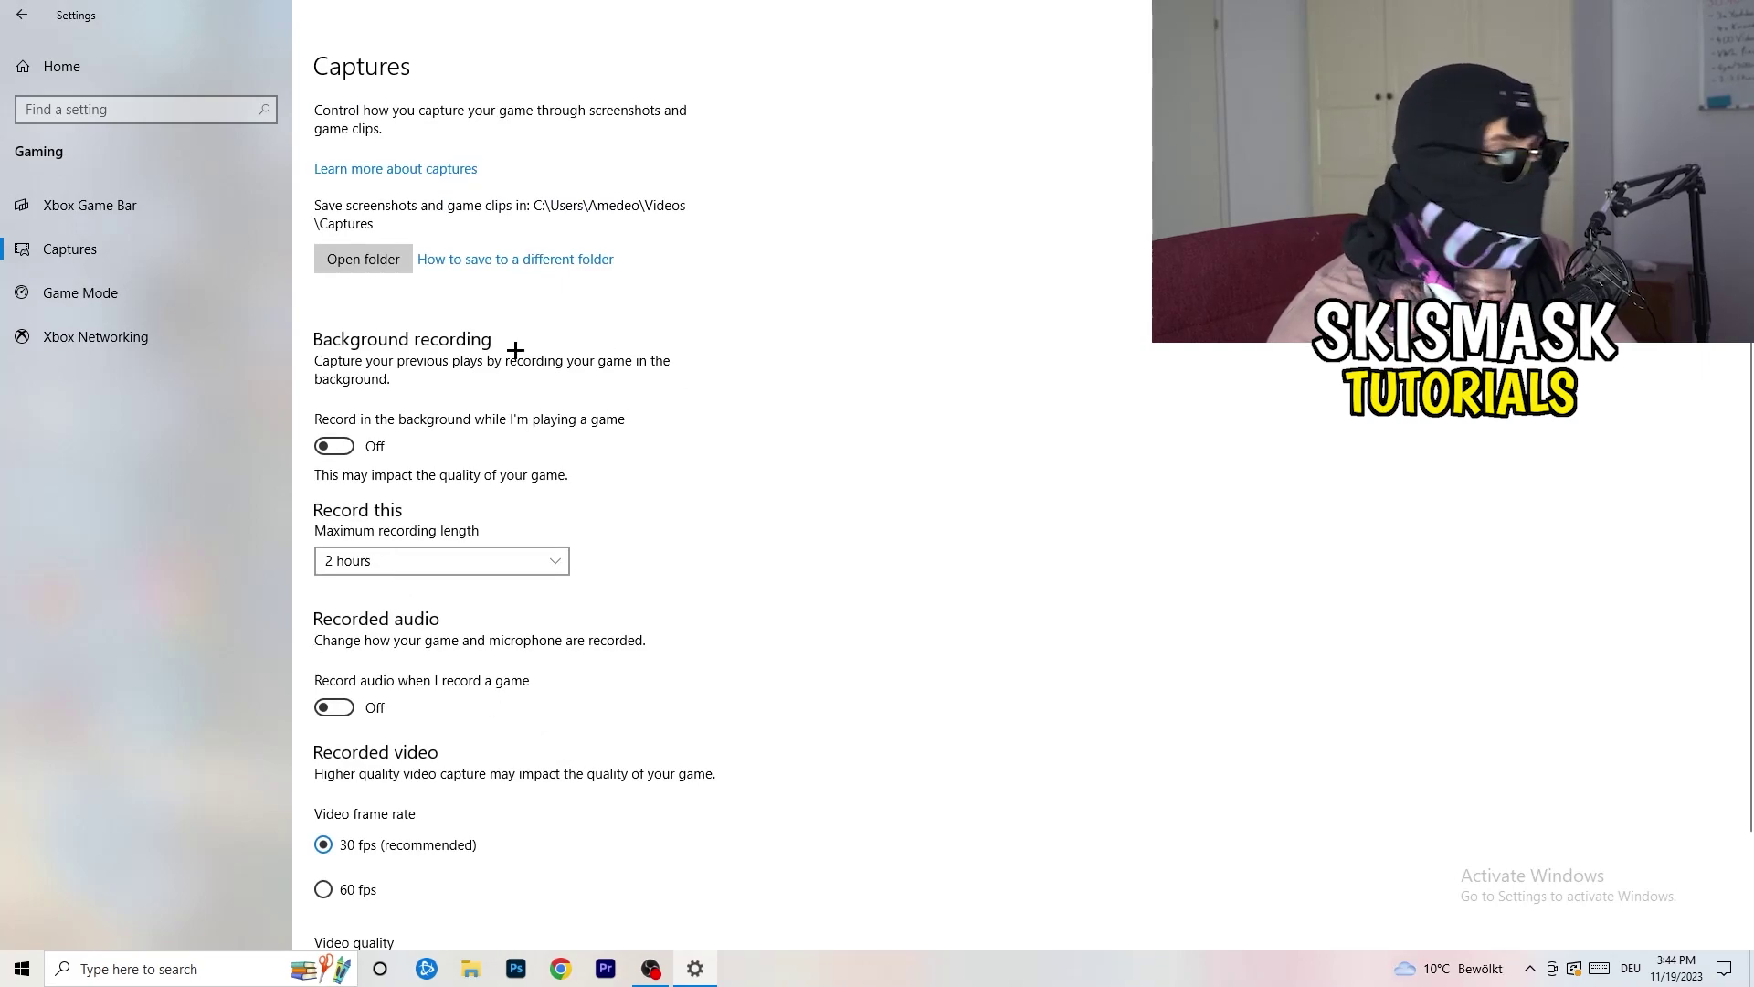
click(110, 293)
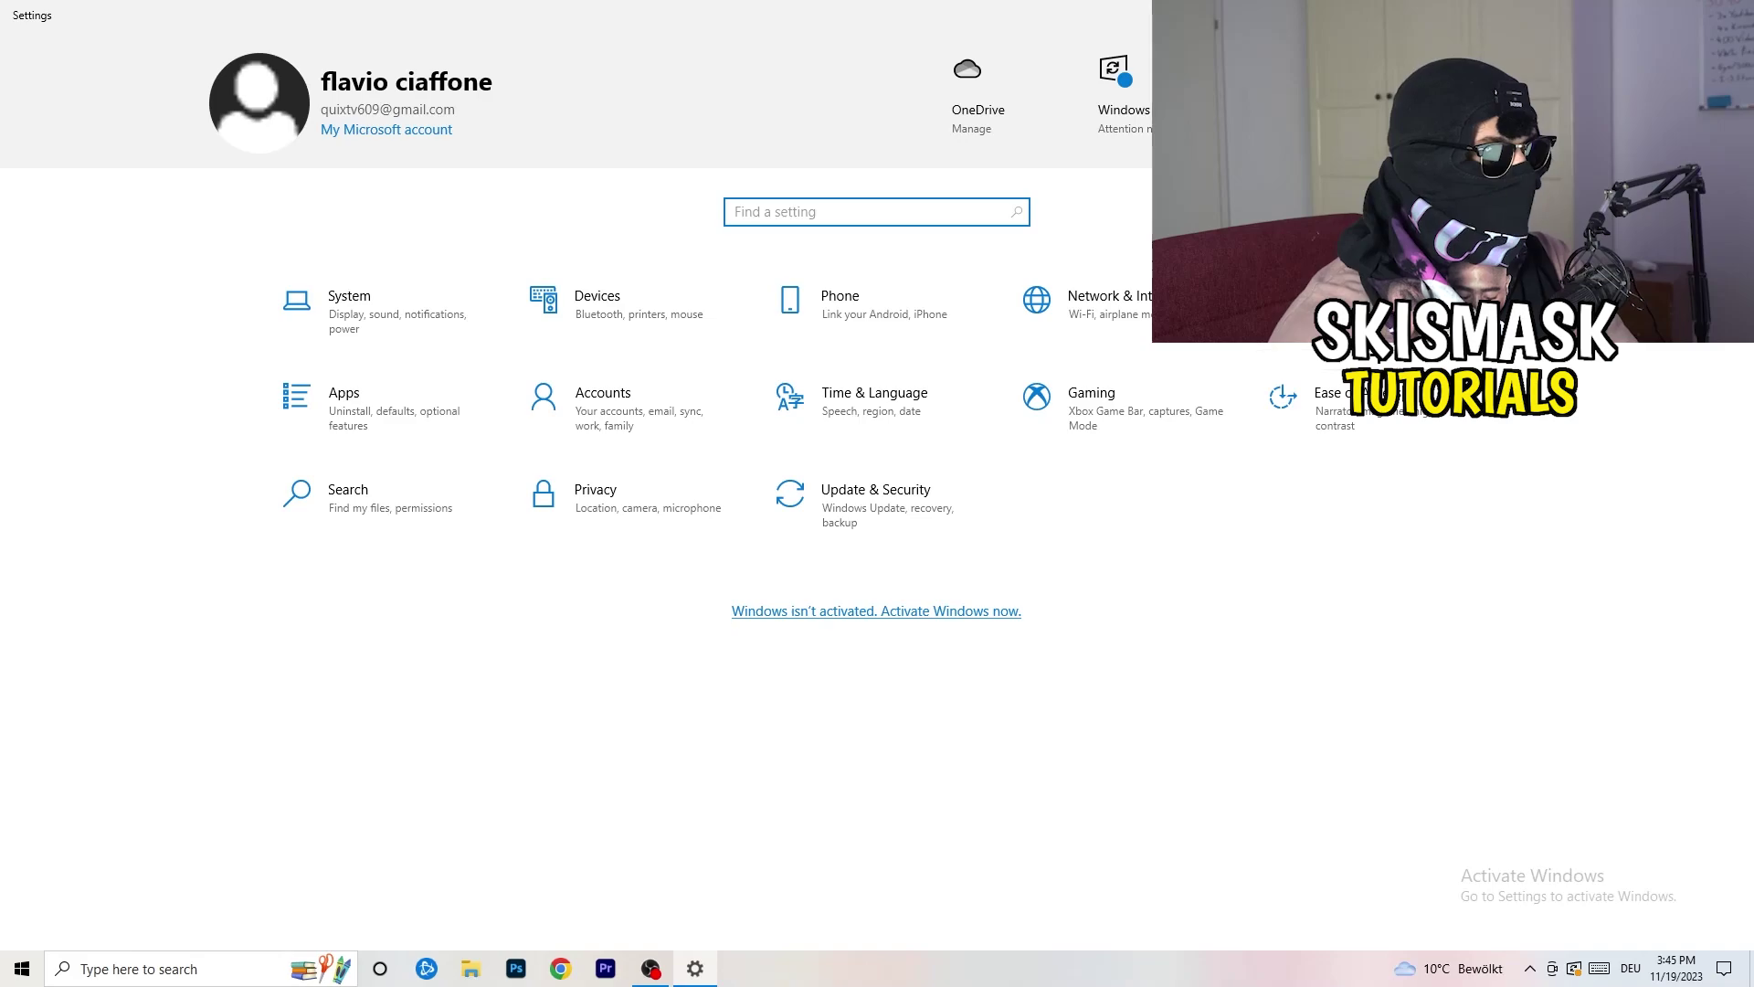
Check Windows Update, where the 2023-11 Cumulative Update (KB5032189) awaits restart, then close Settings.
click(860, 502)
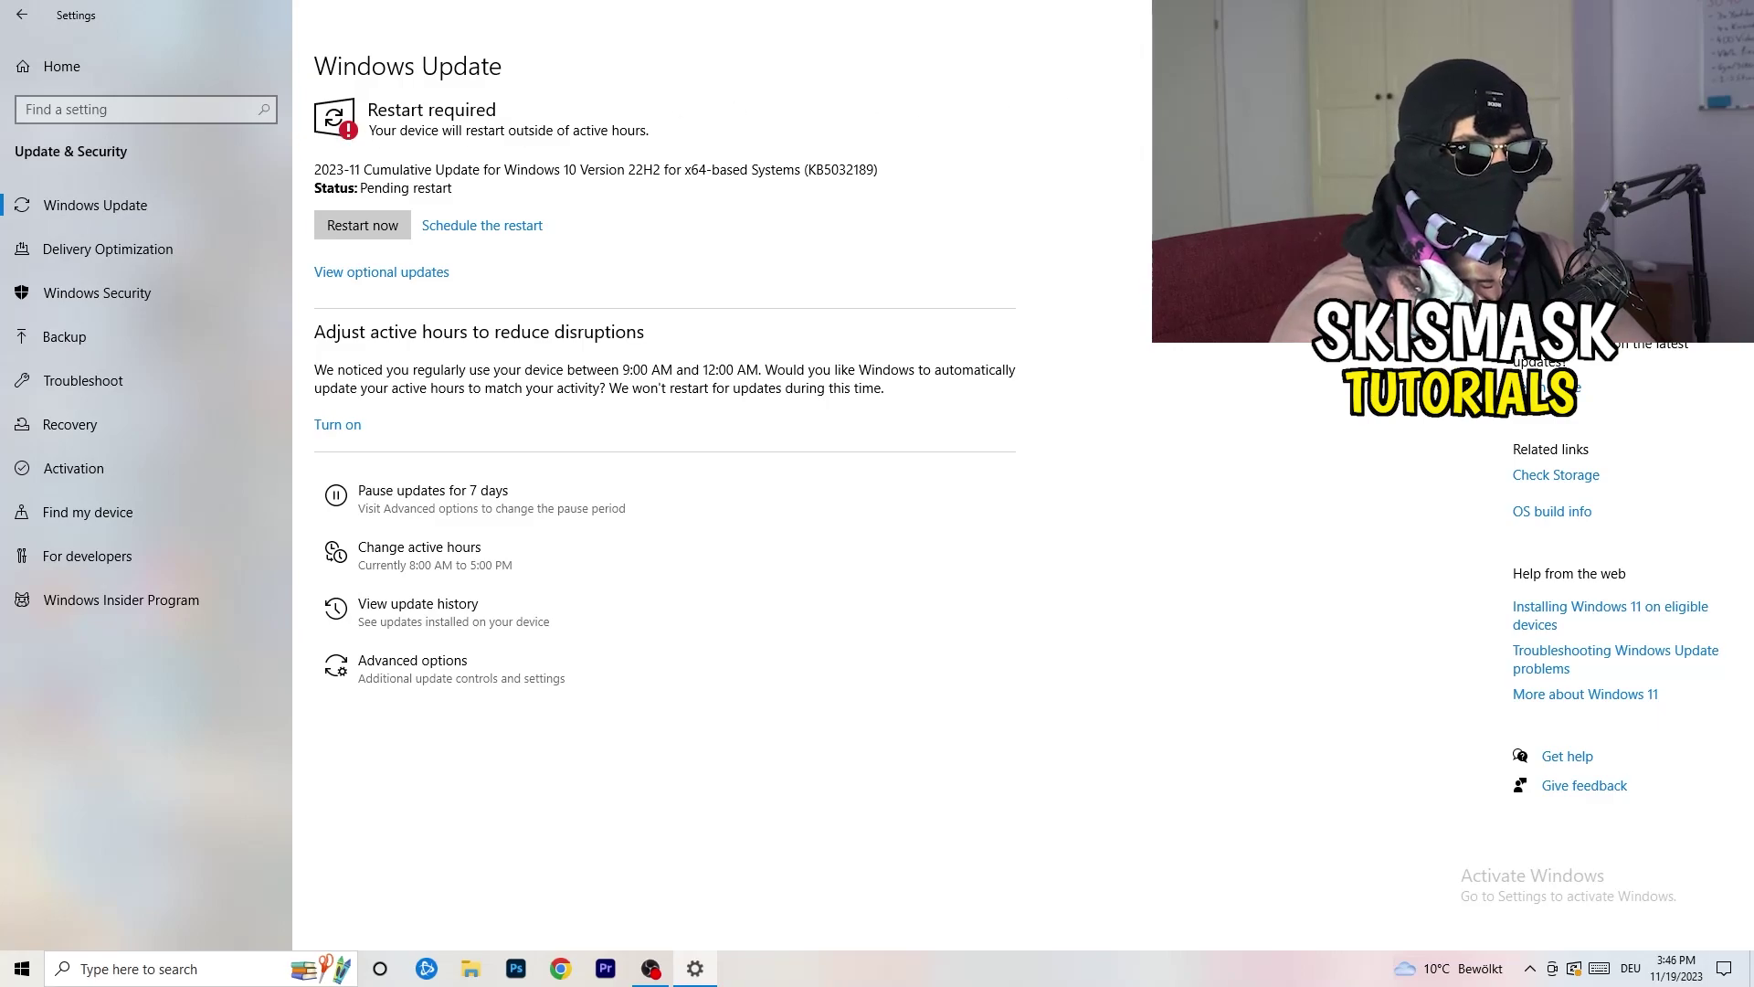
click(1731, 14)
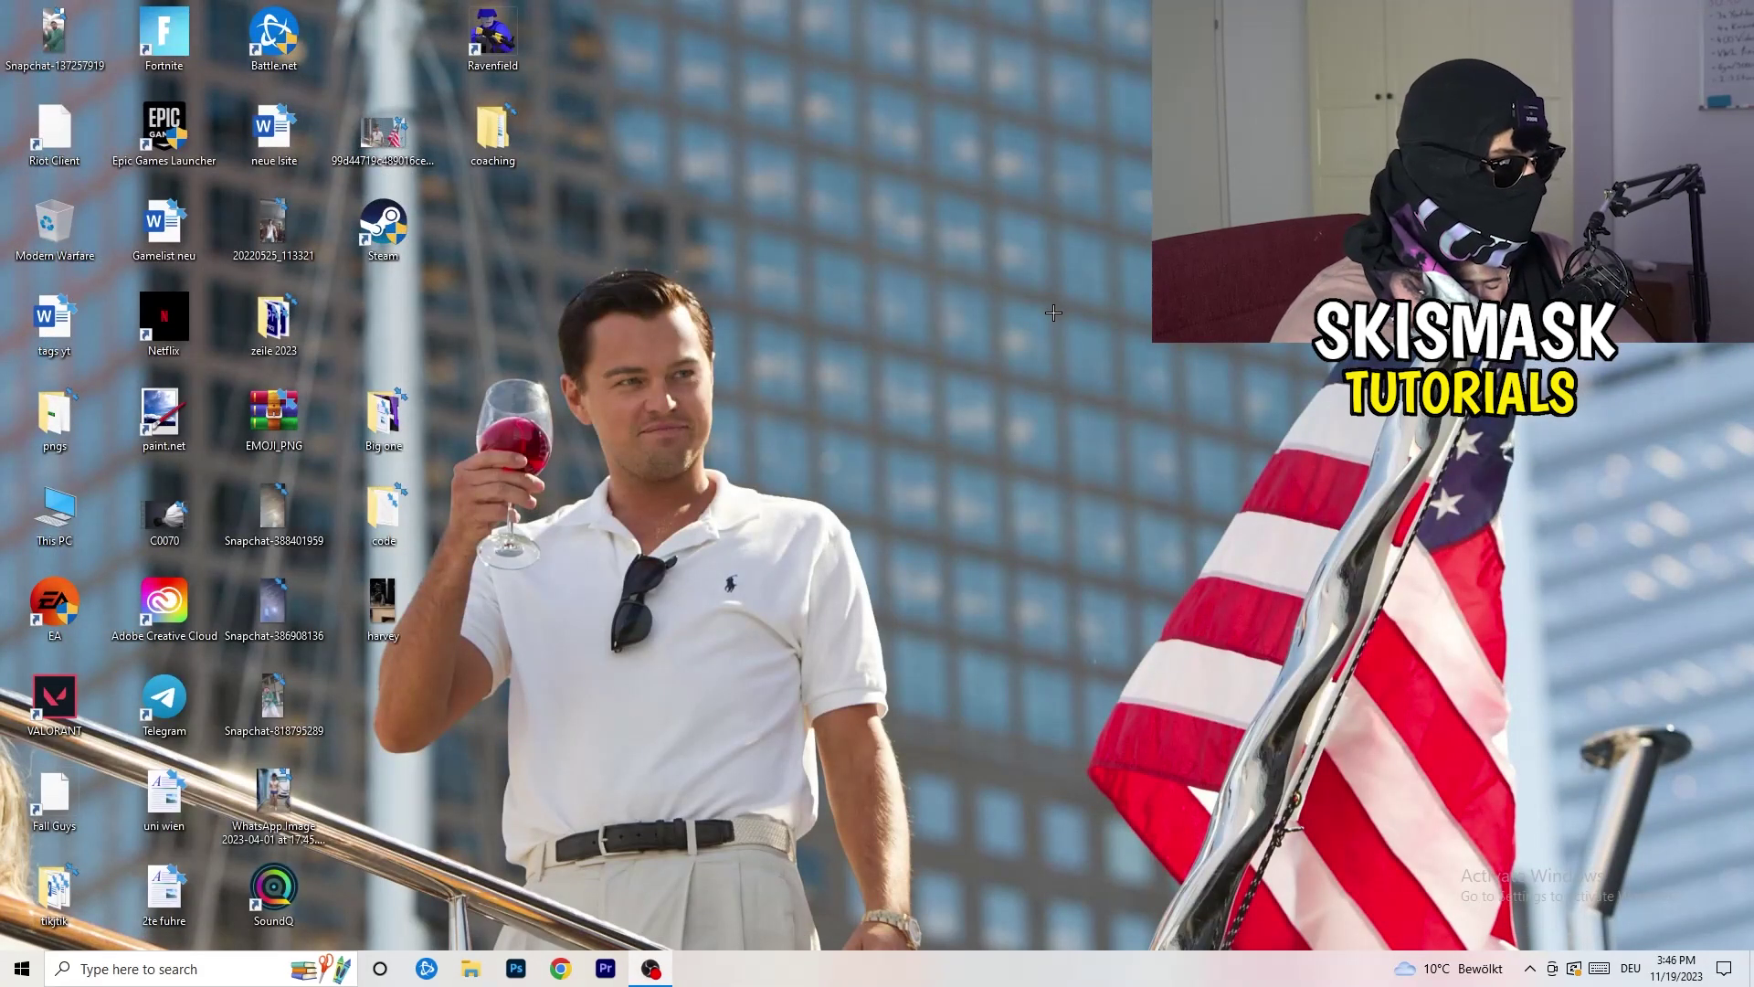